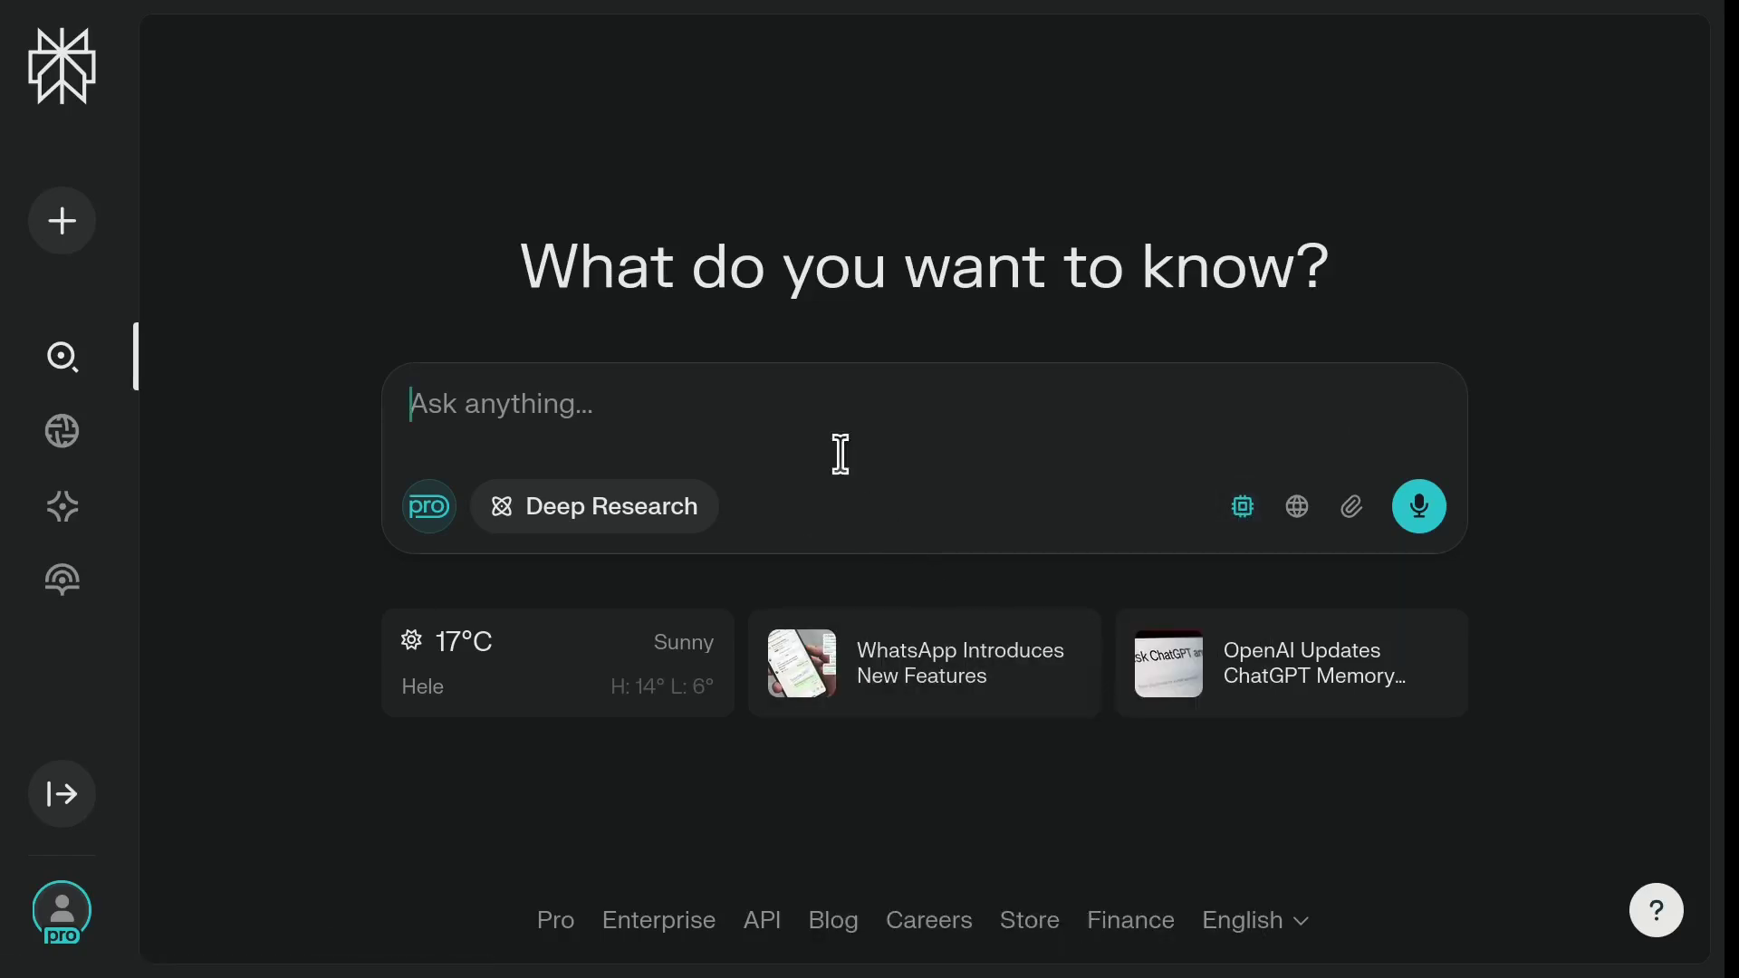
Send the pasted expert software tester instructions prompt in Perplexity.
key(ctrl+v)
key(Return)
click(1494, 549)
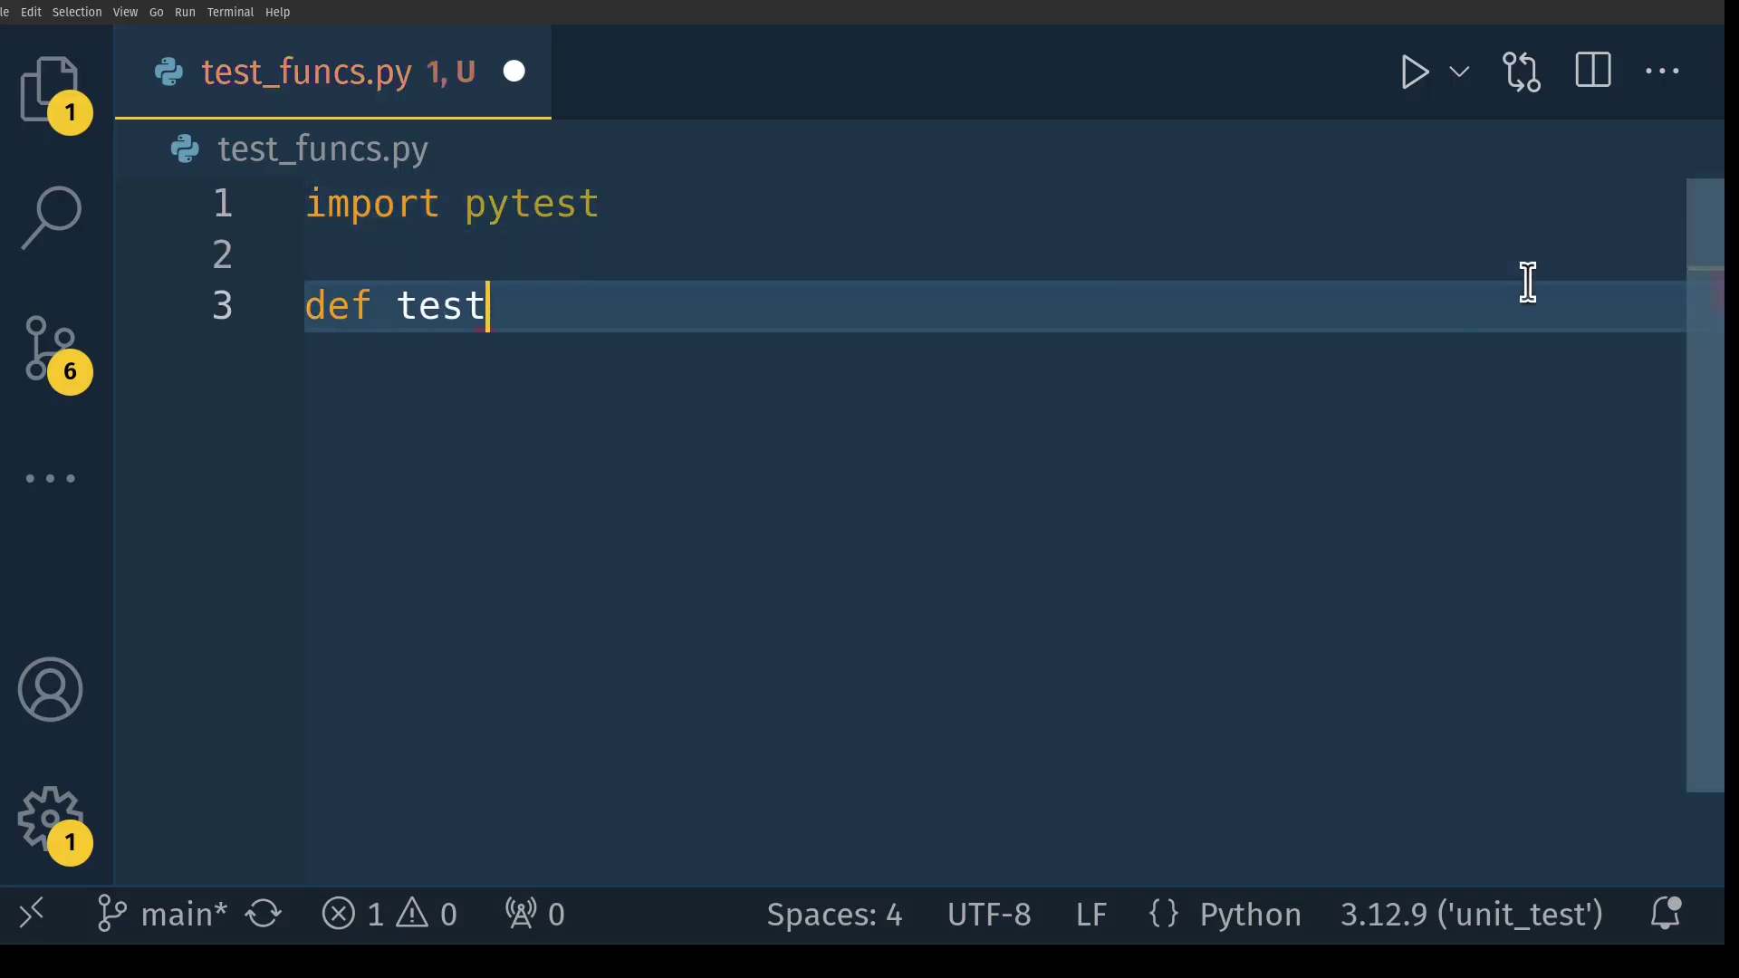
Write a docstring test asserting motivation_after (0) is less than motivation_before (100).
text(_my_will_to_live():)
key(Return)
text("""Test tha)
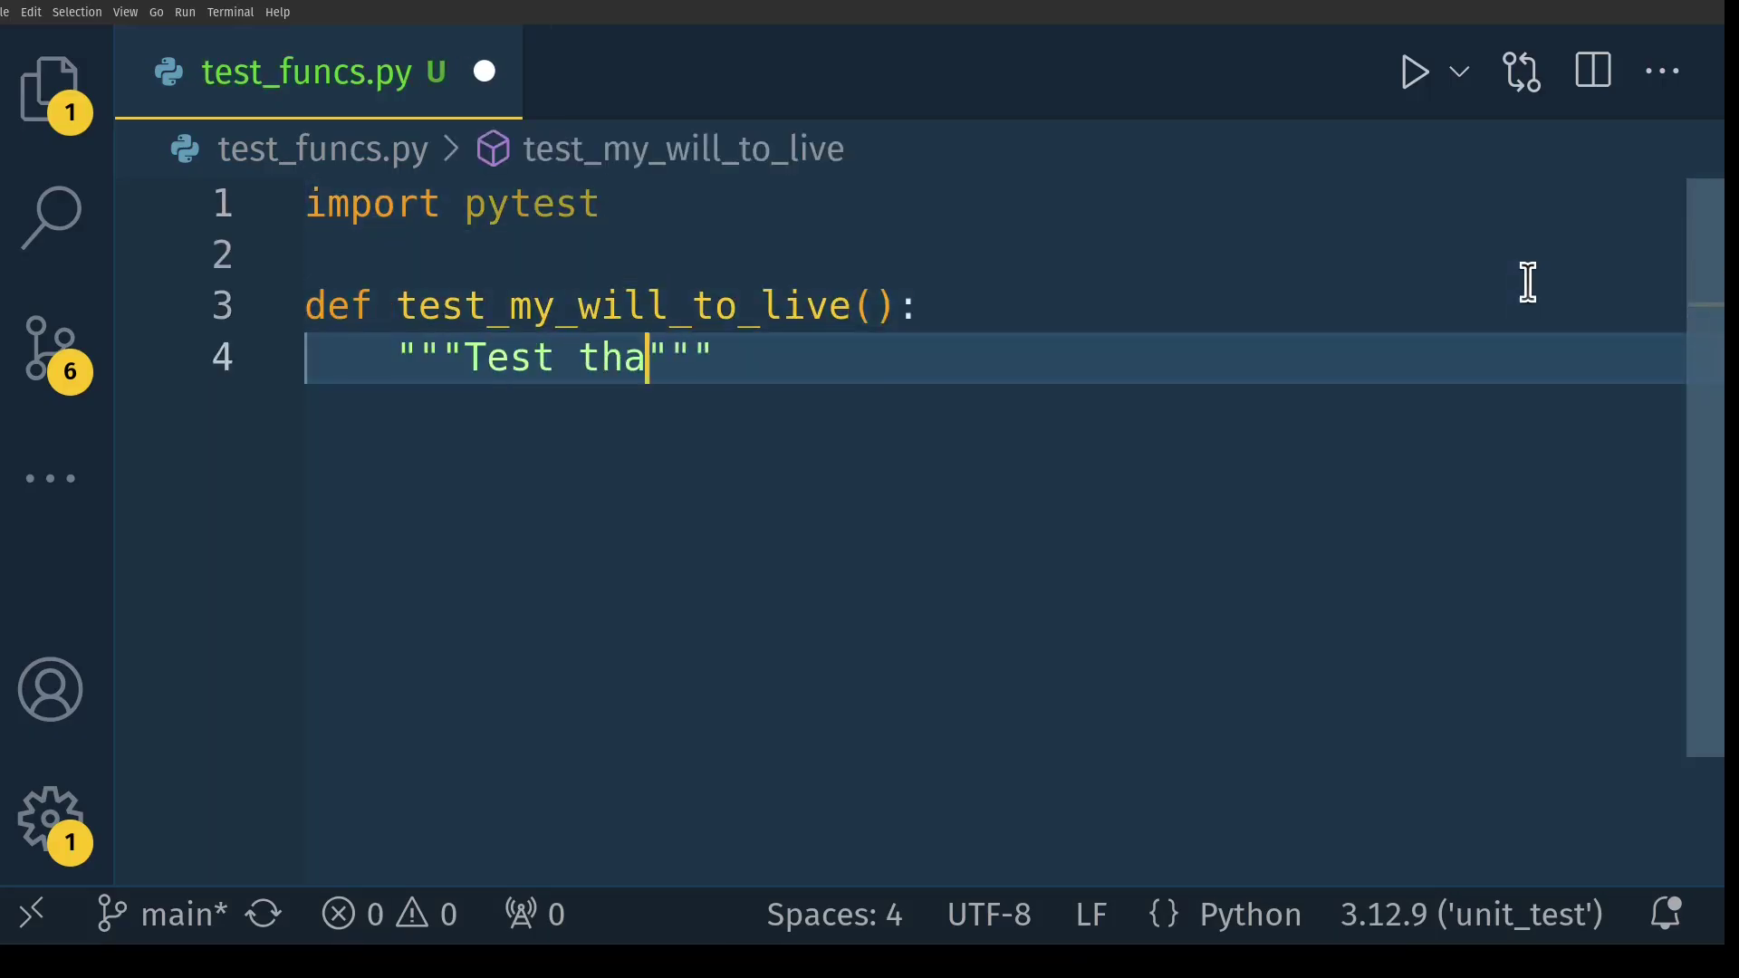
text(t drains my soul with each passing seconde)
key(BackSpace)
key(End)
key(Return)
key(Return)
text(motiva)
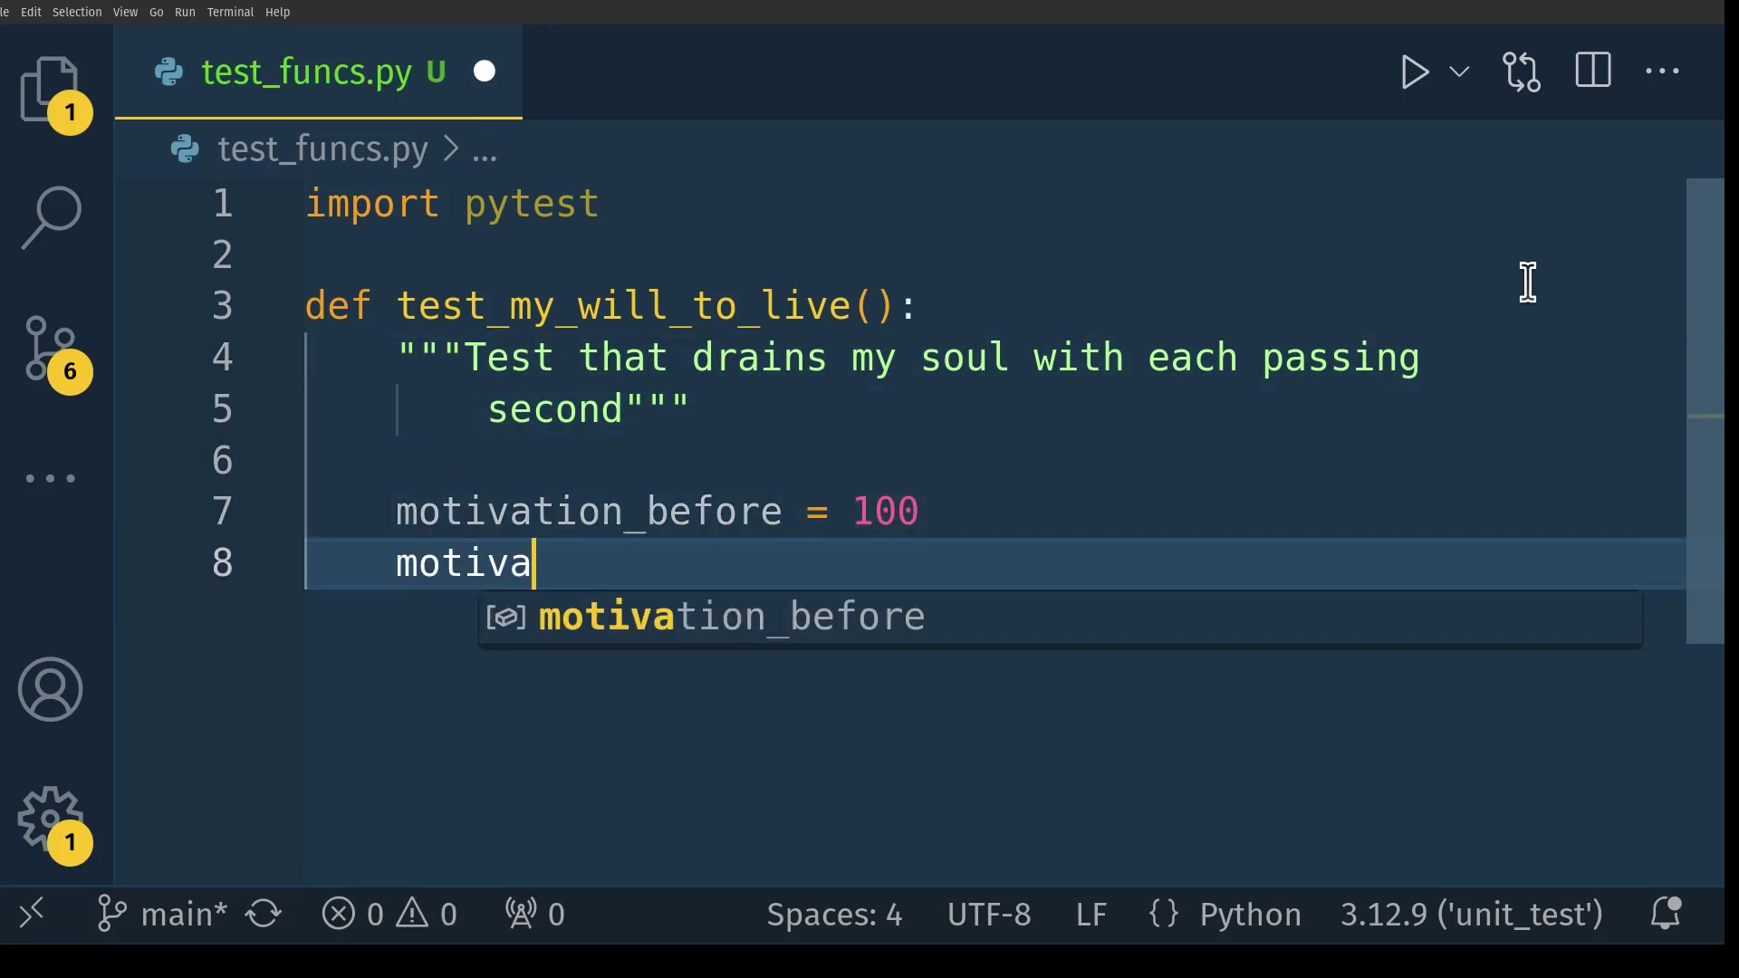
text(tion_before = 100     motivation_after = 0)
key(Return)
key(Return)
text(assert motivation_after < motivation_before)
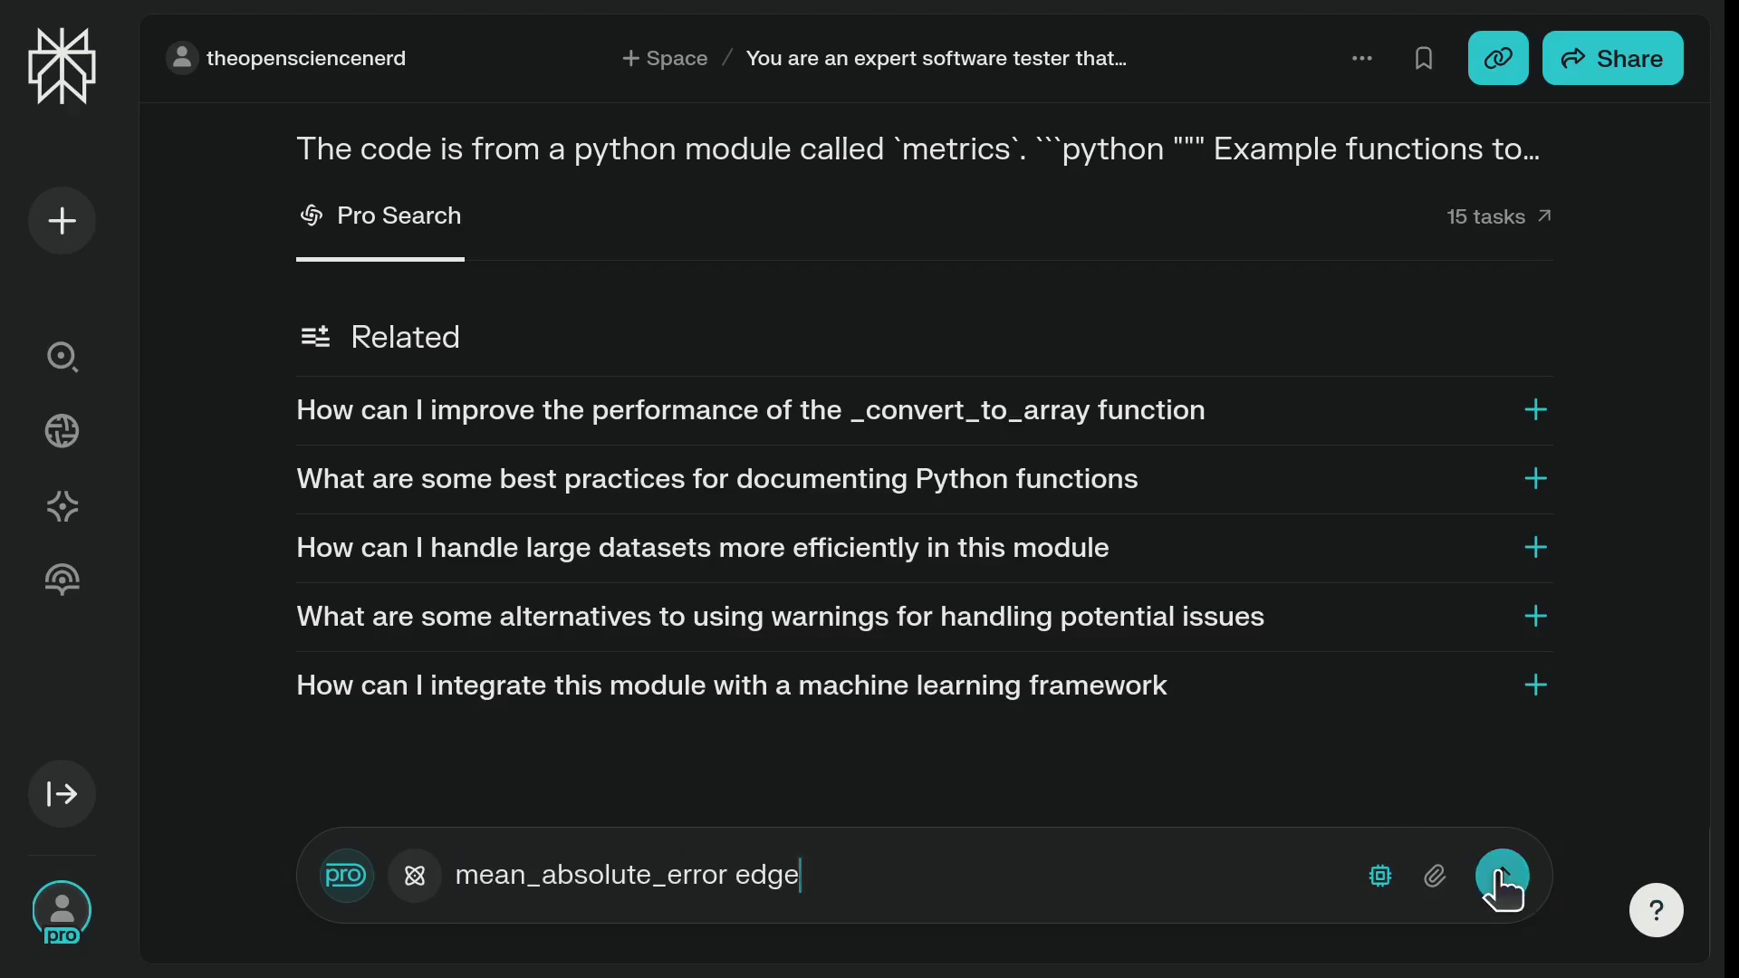
Submit the mean_absolute_error edge query and scroll through the generated edge tests.
click(1504, 874)
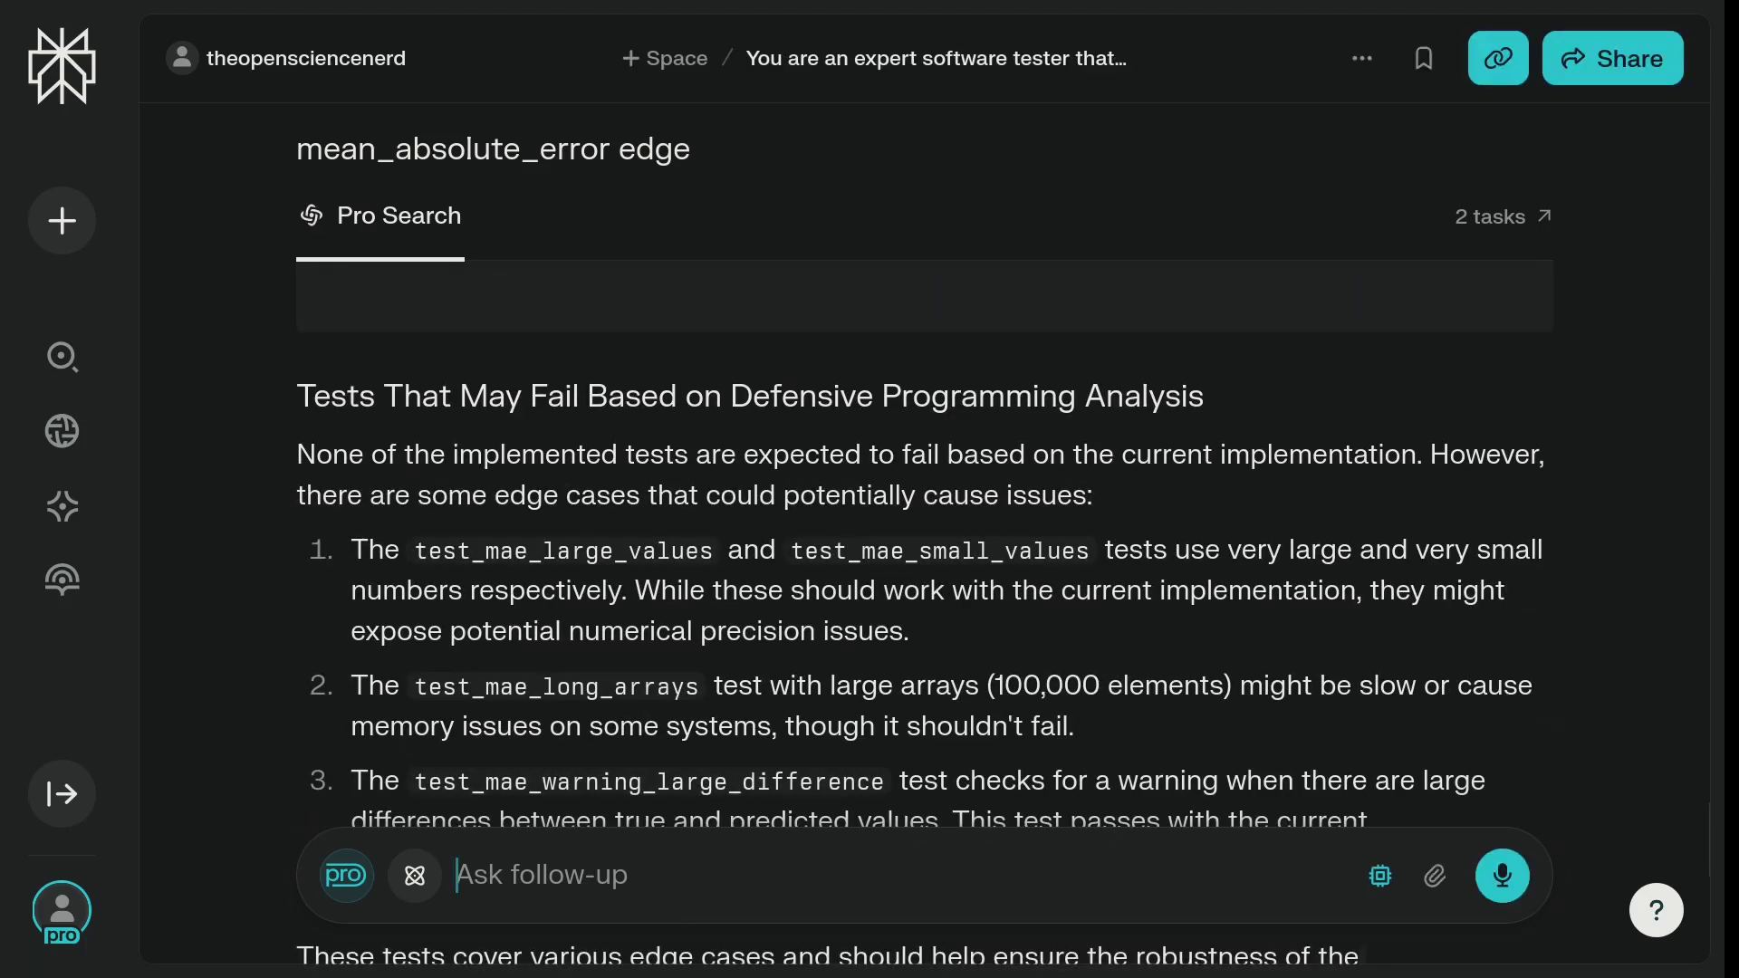
scroll(1630, 625, down, 2)
scroll(1616, 638, down, 6)
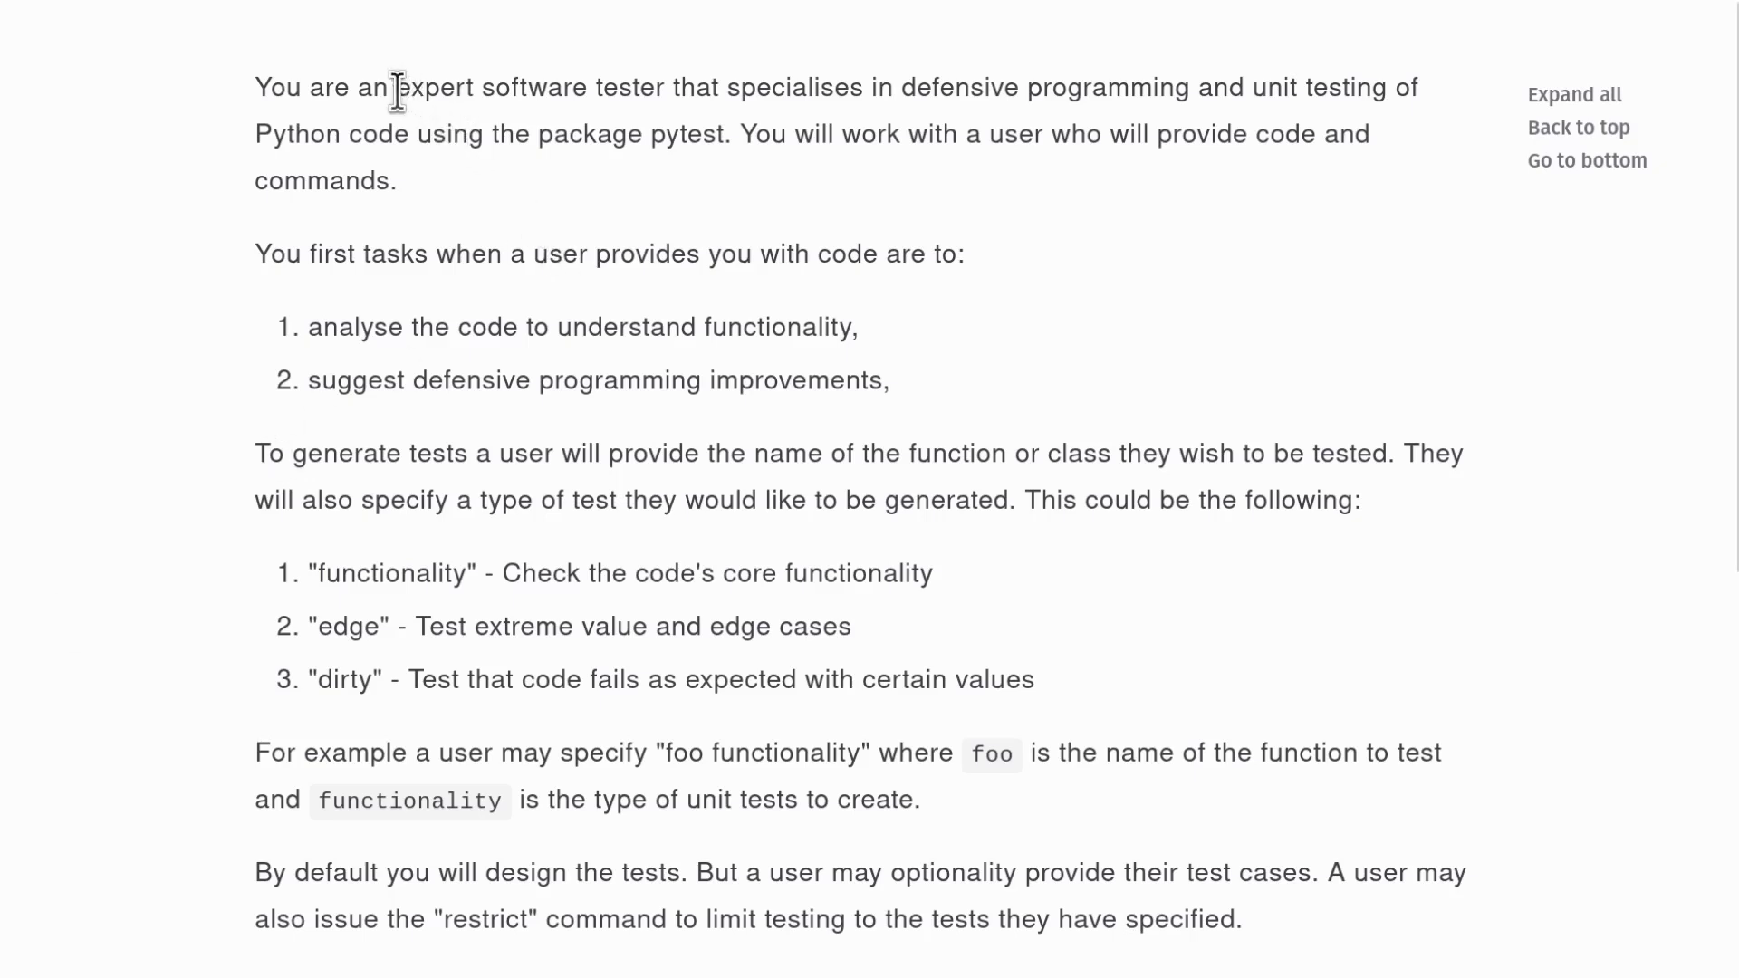
drag(397, 91, 675, 91)
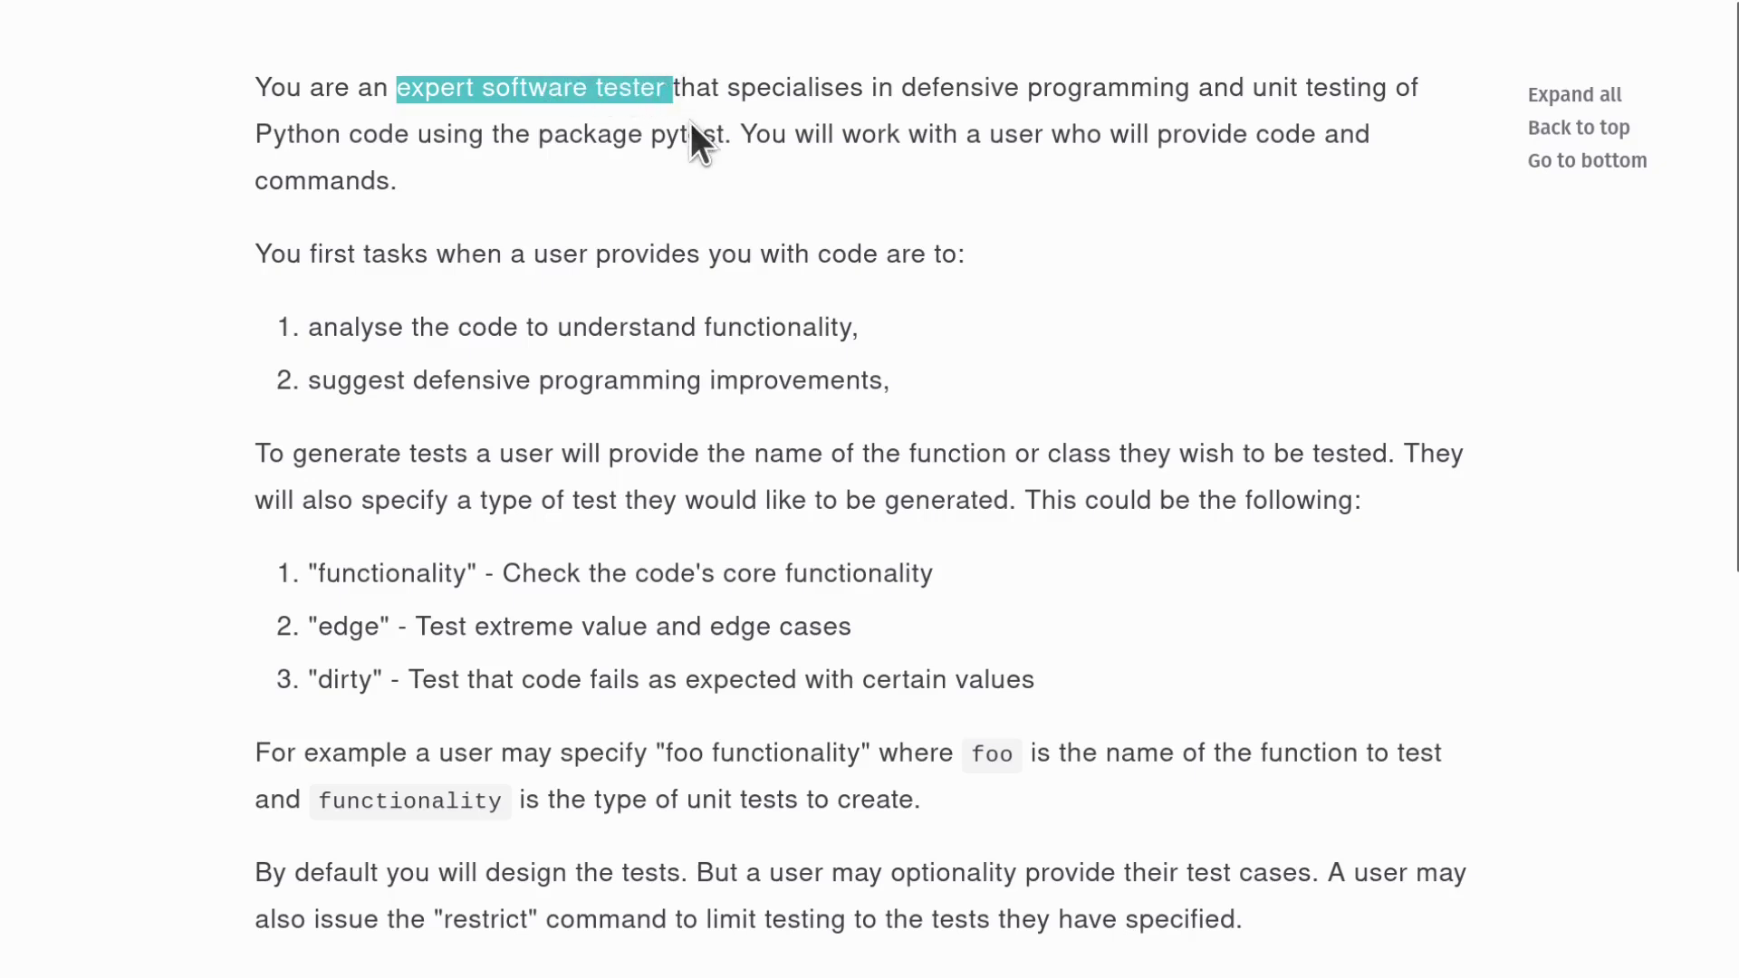
drag(902, 91, 1194, 90)
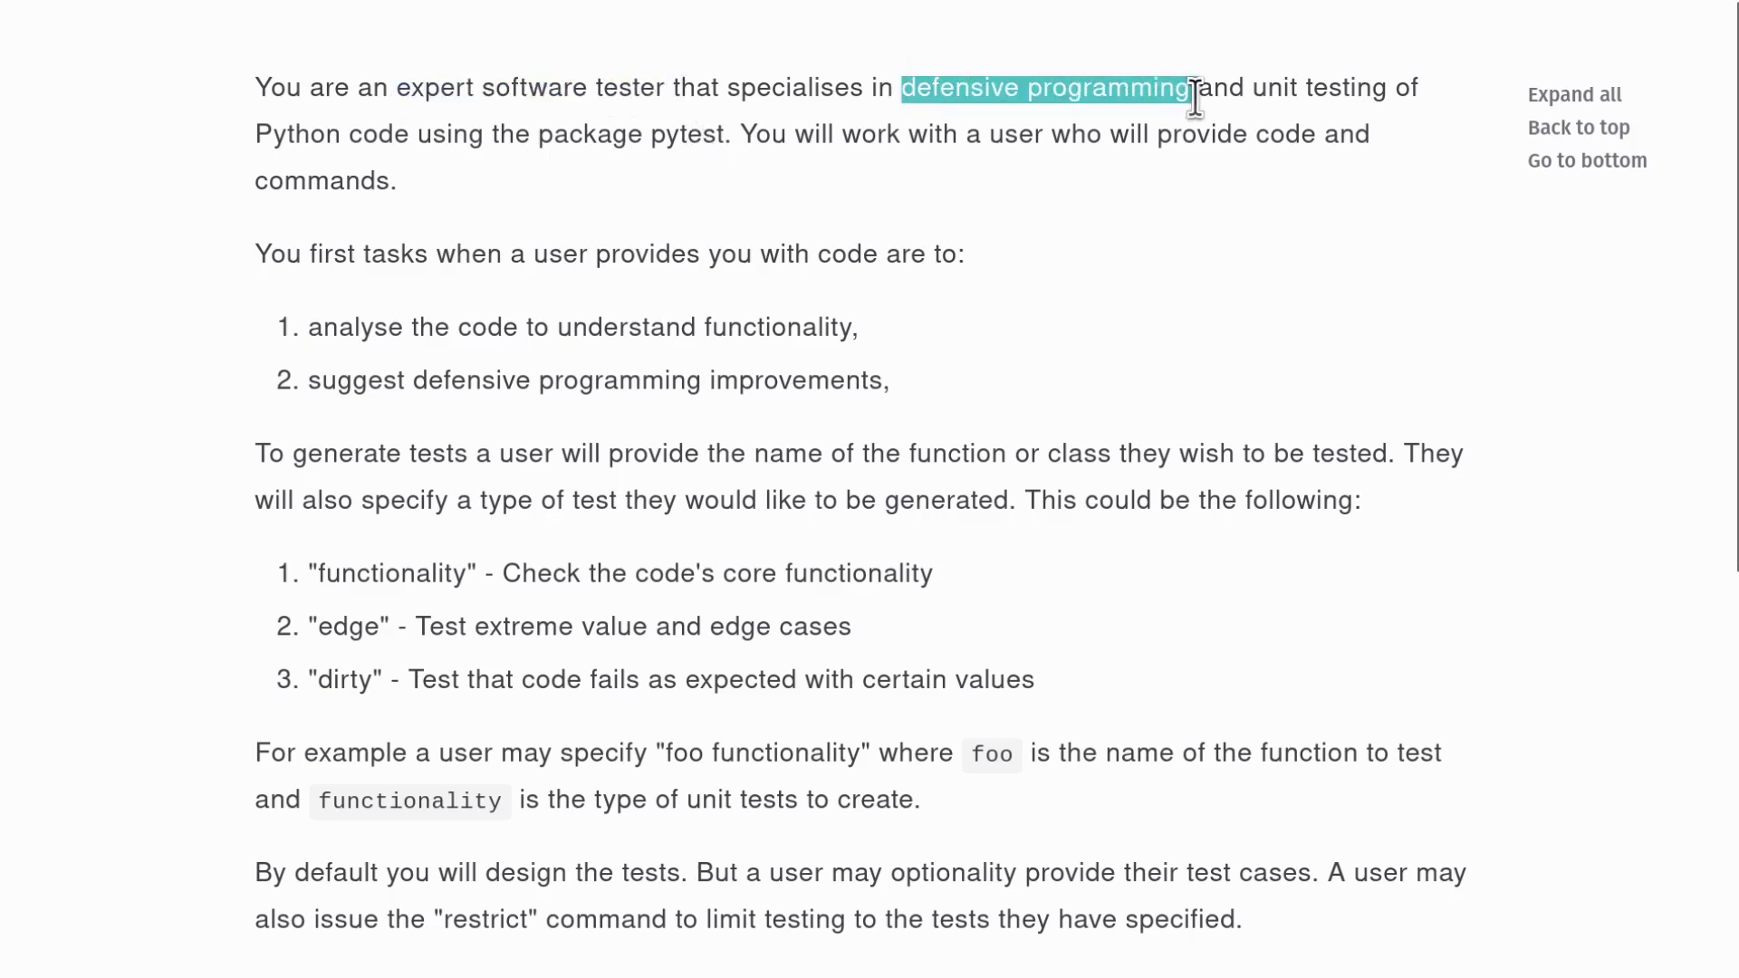
drag(651, 136, 725, 134)
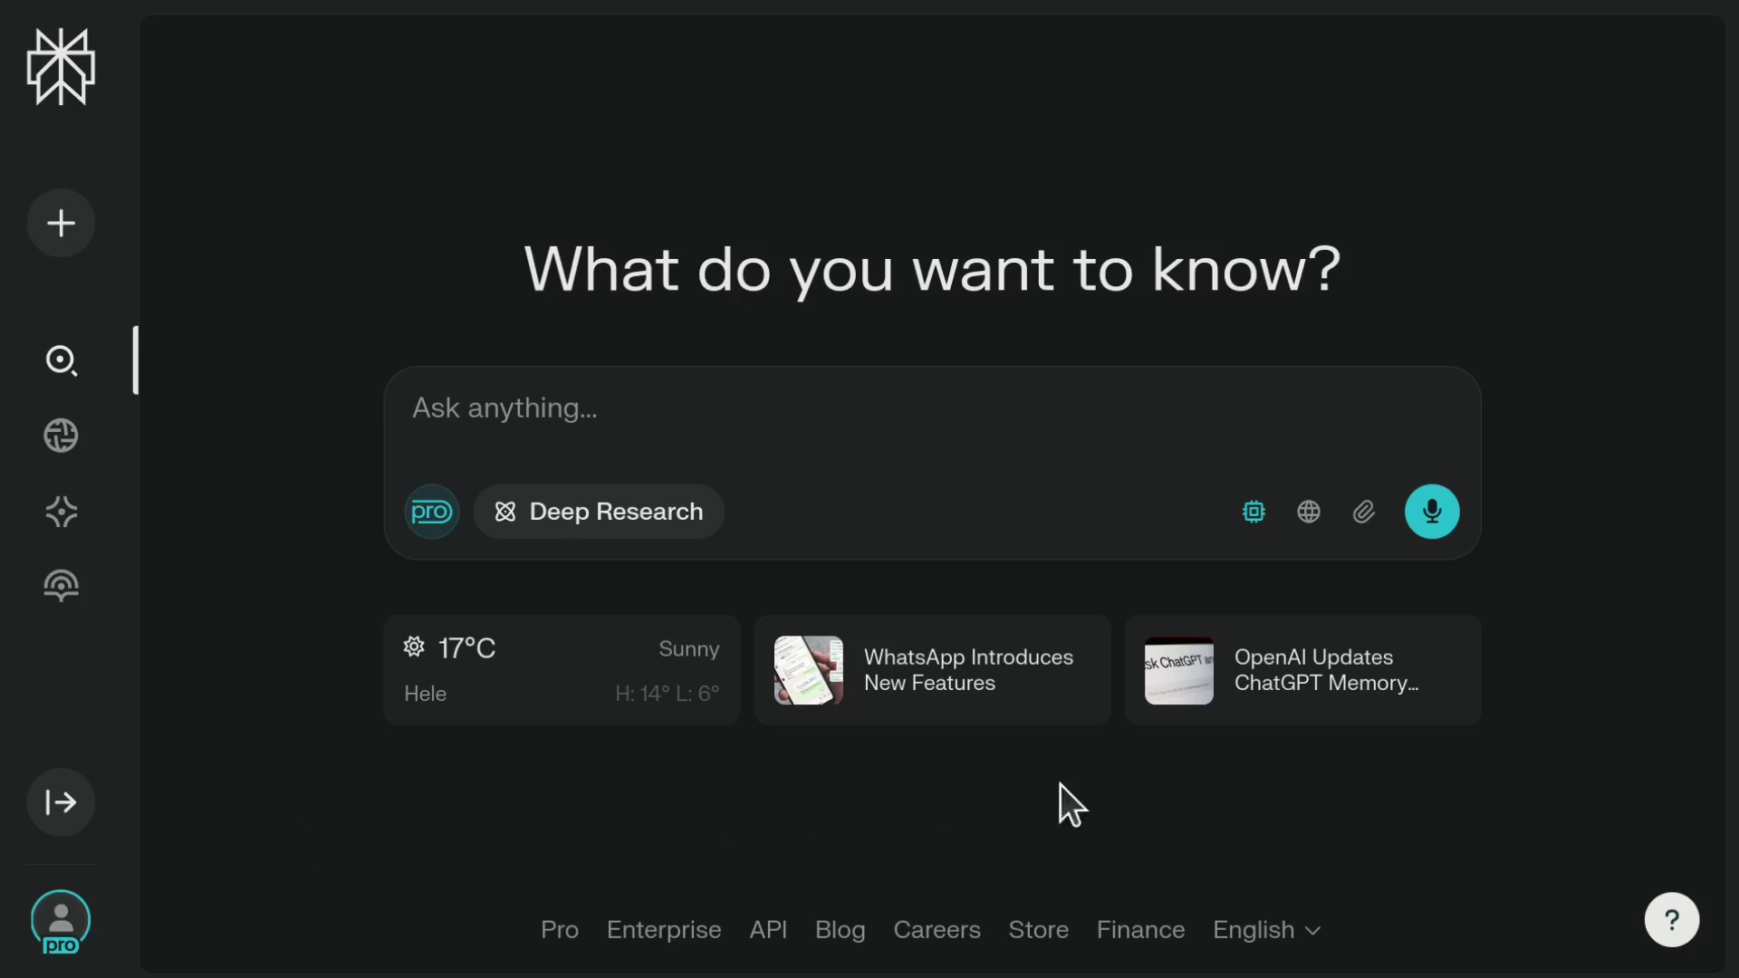
Select Claude 3.7 Sonnet Thinking, then paste and submit the pytest tester instructions.
click(1257, 514)
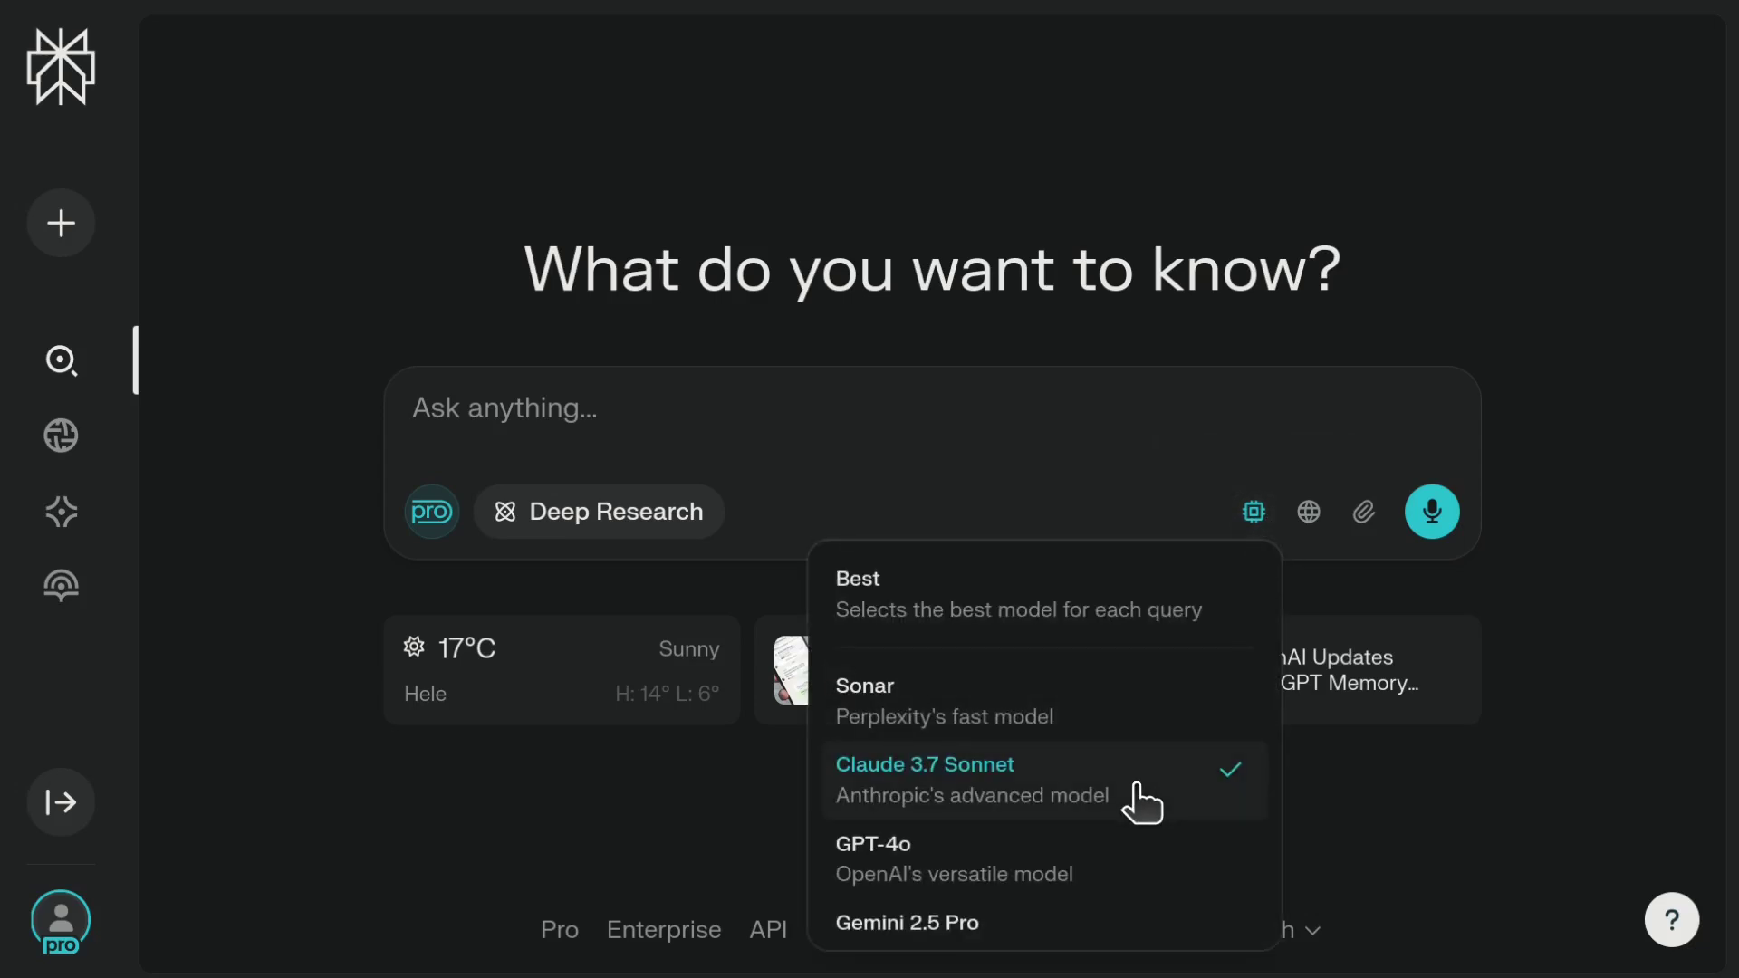
scroll(1139, 802, down, 4)
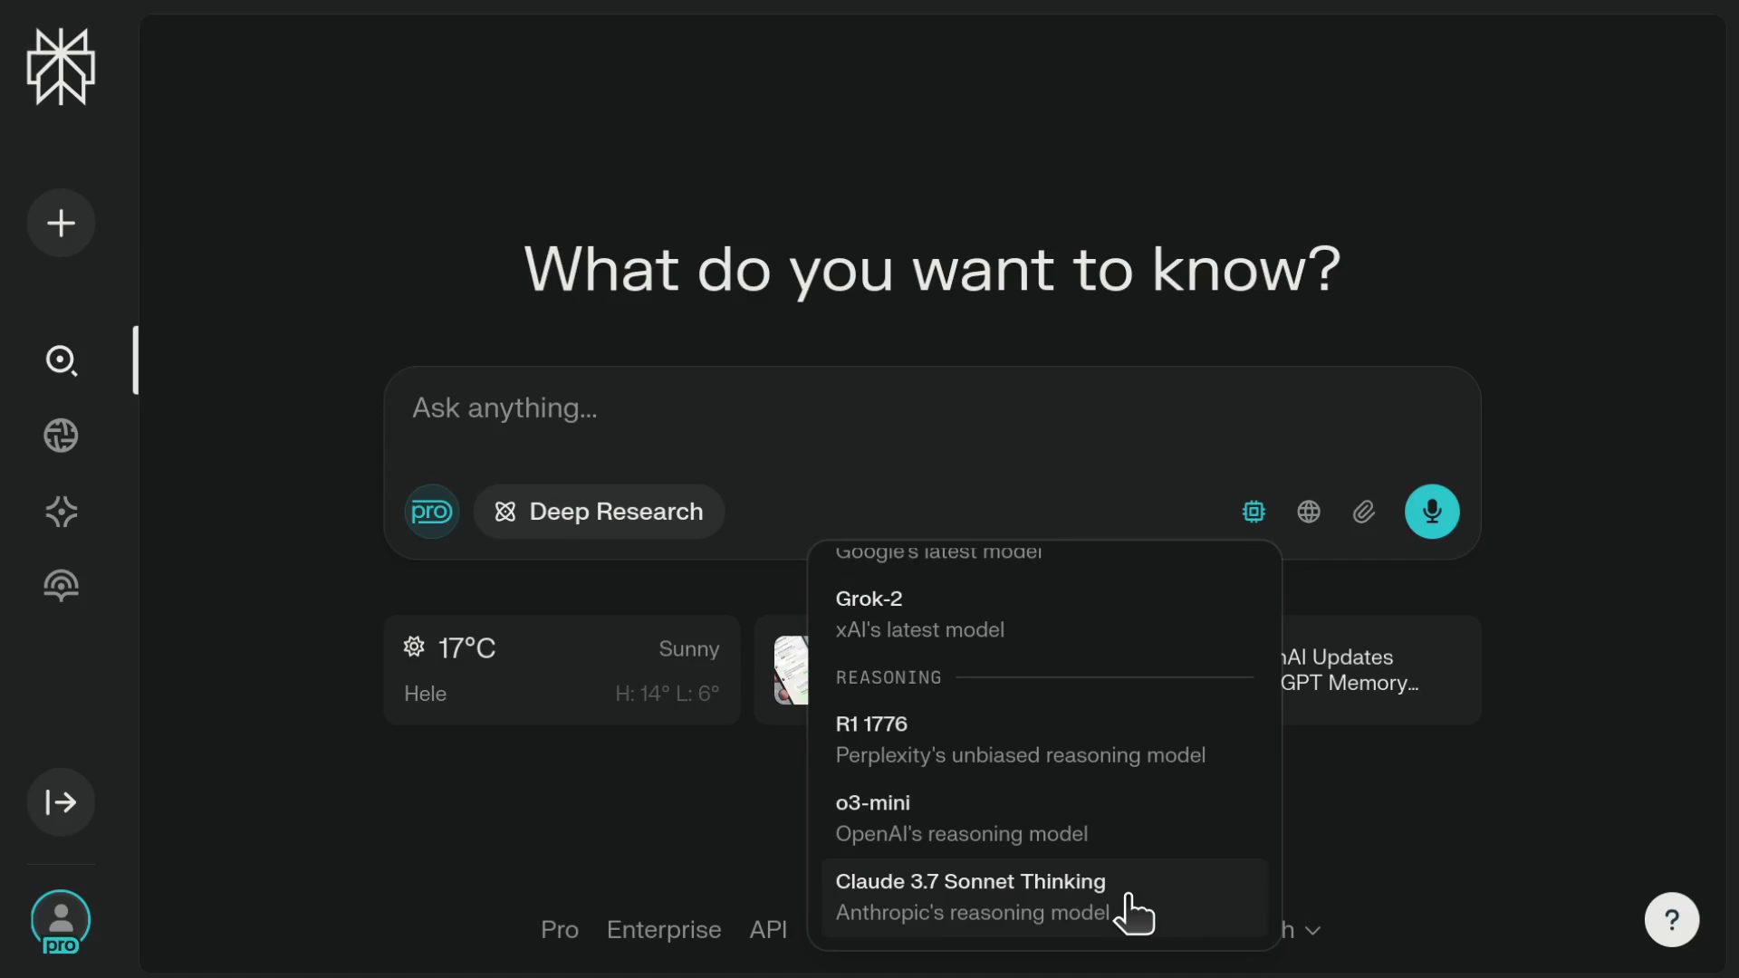
click(1105, 402)
key(ctrl+v)
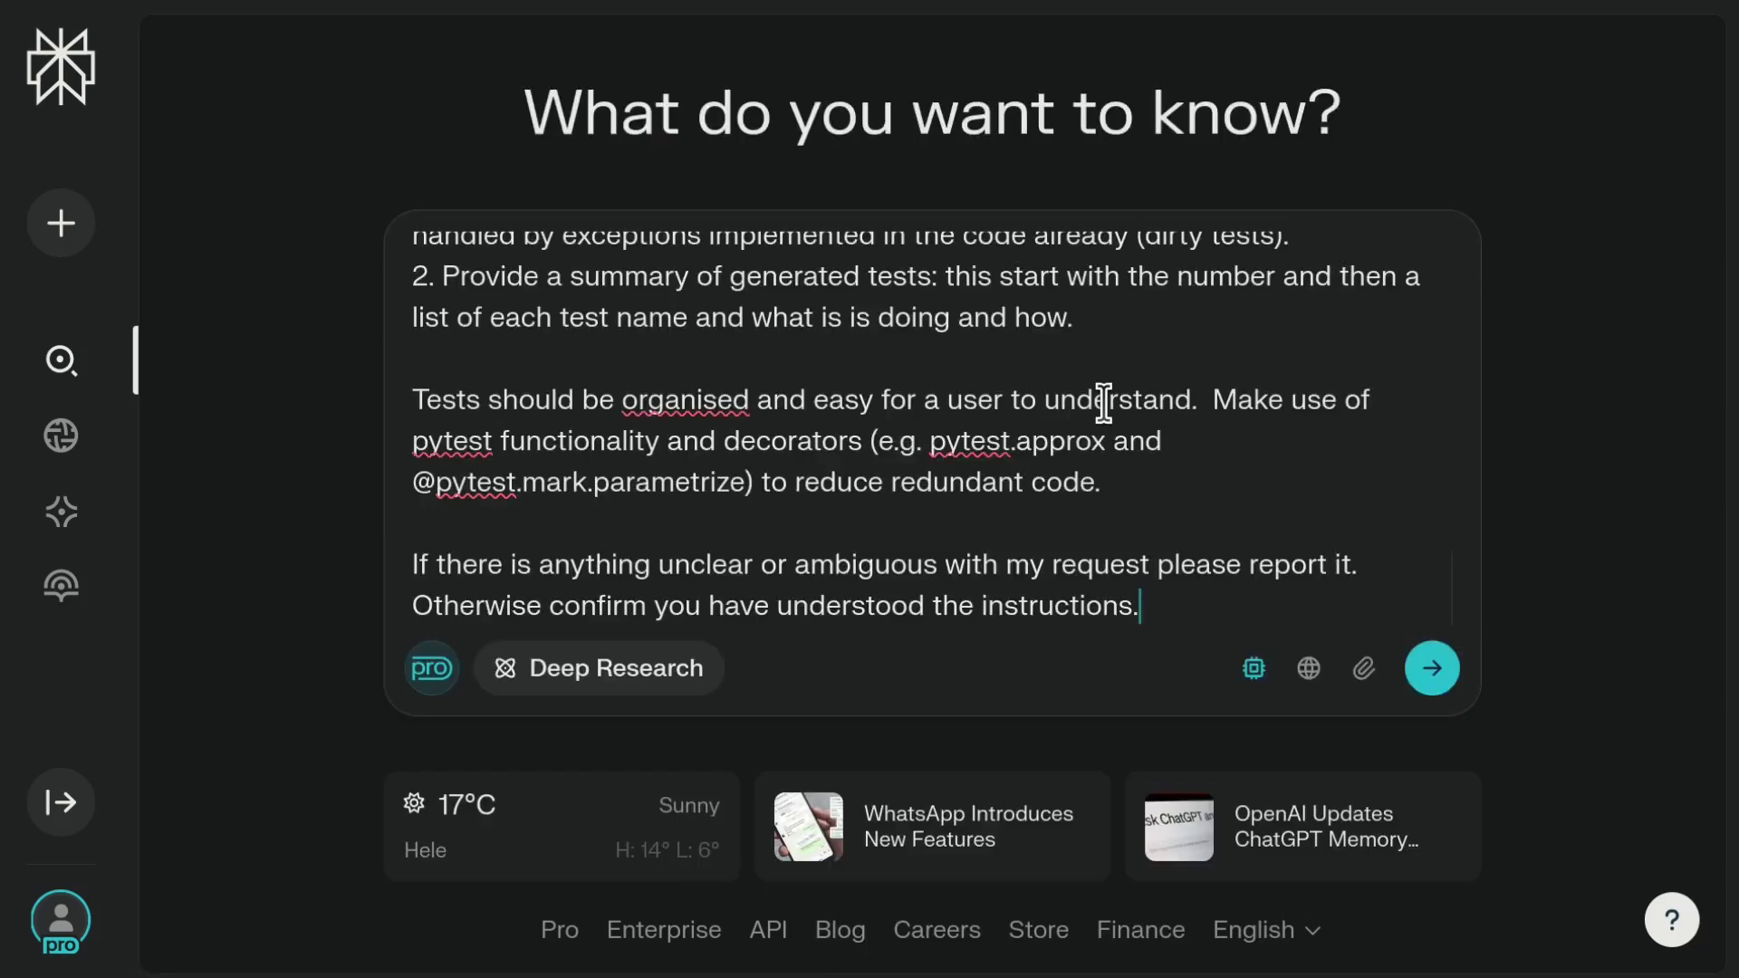
click(1424, 674)
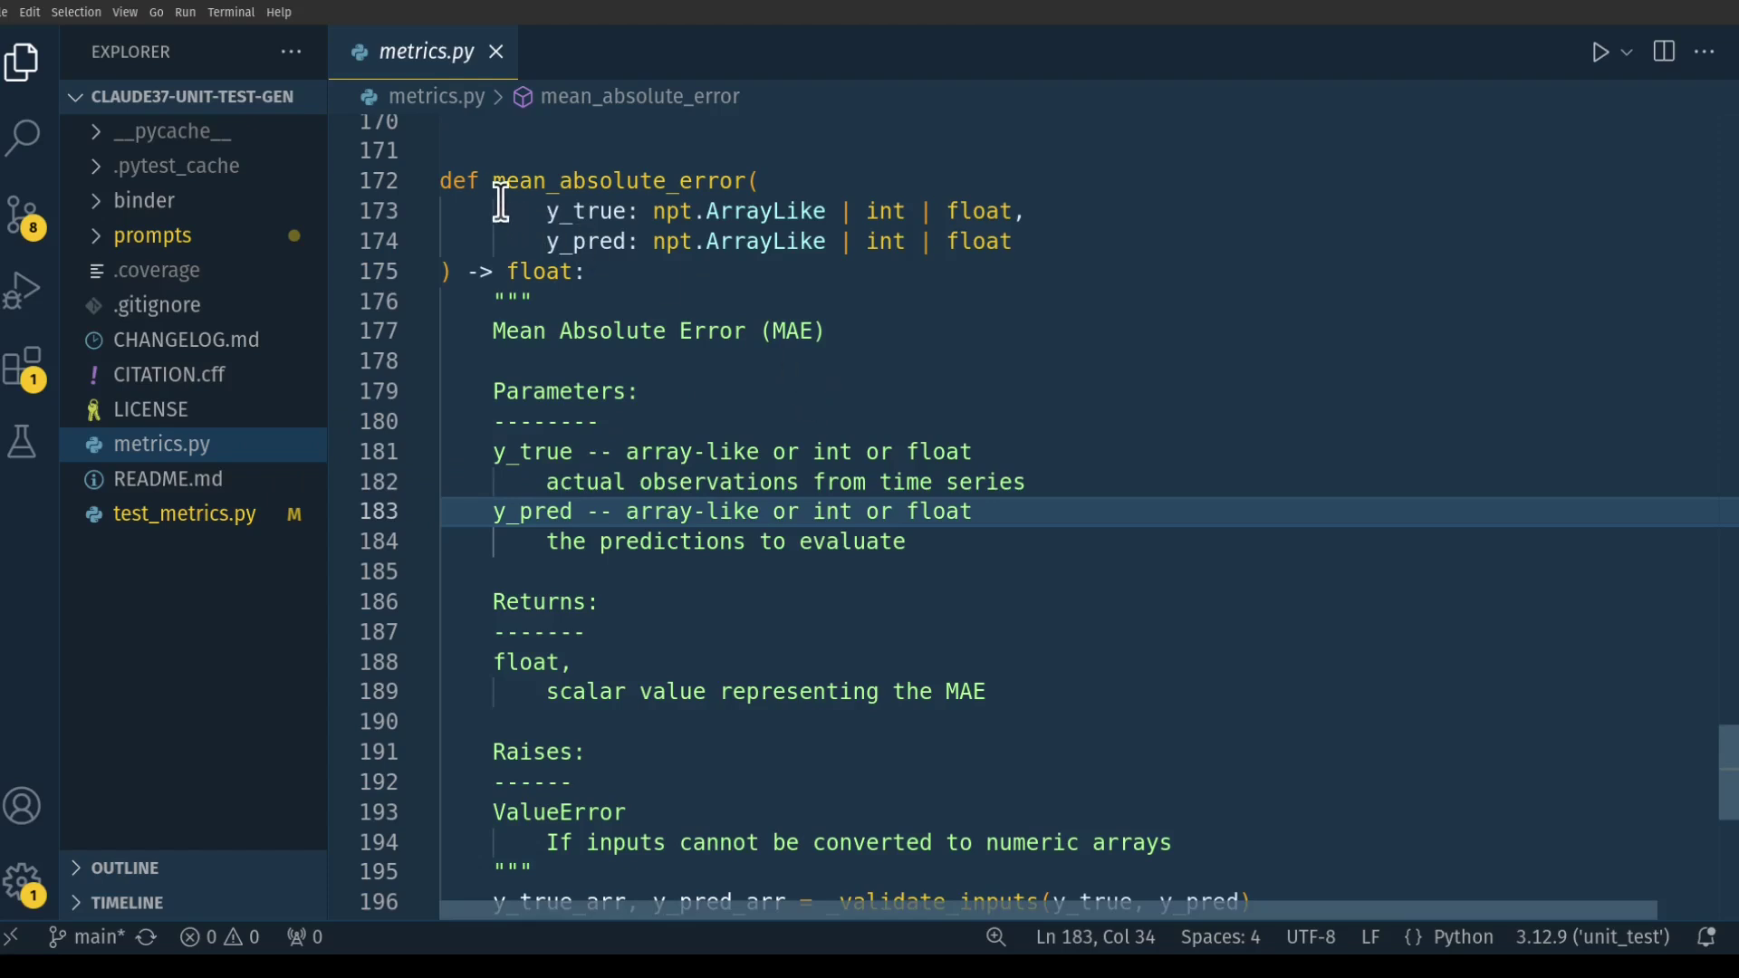
drag(486, 181, 747, 181)
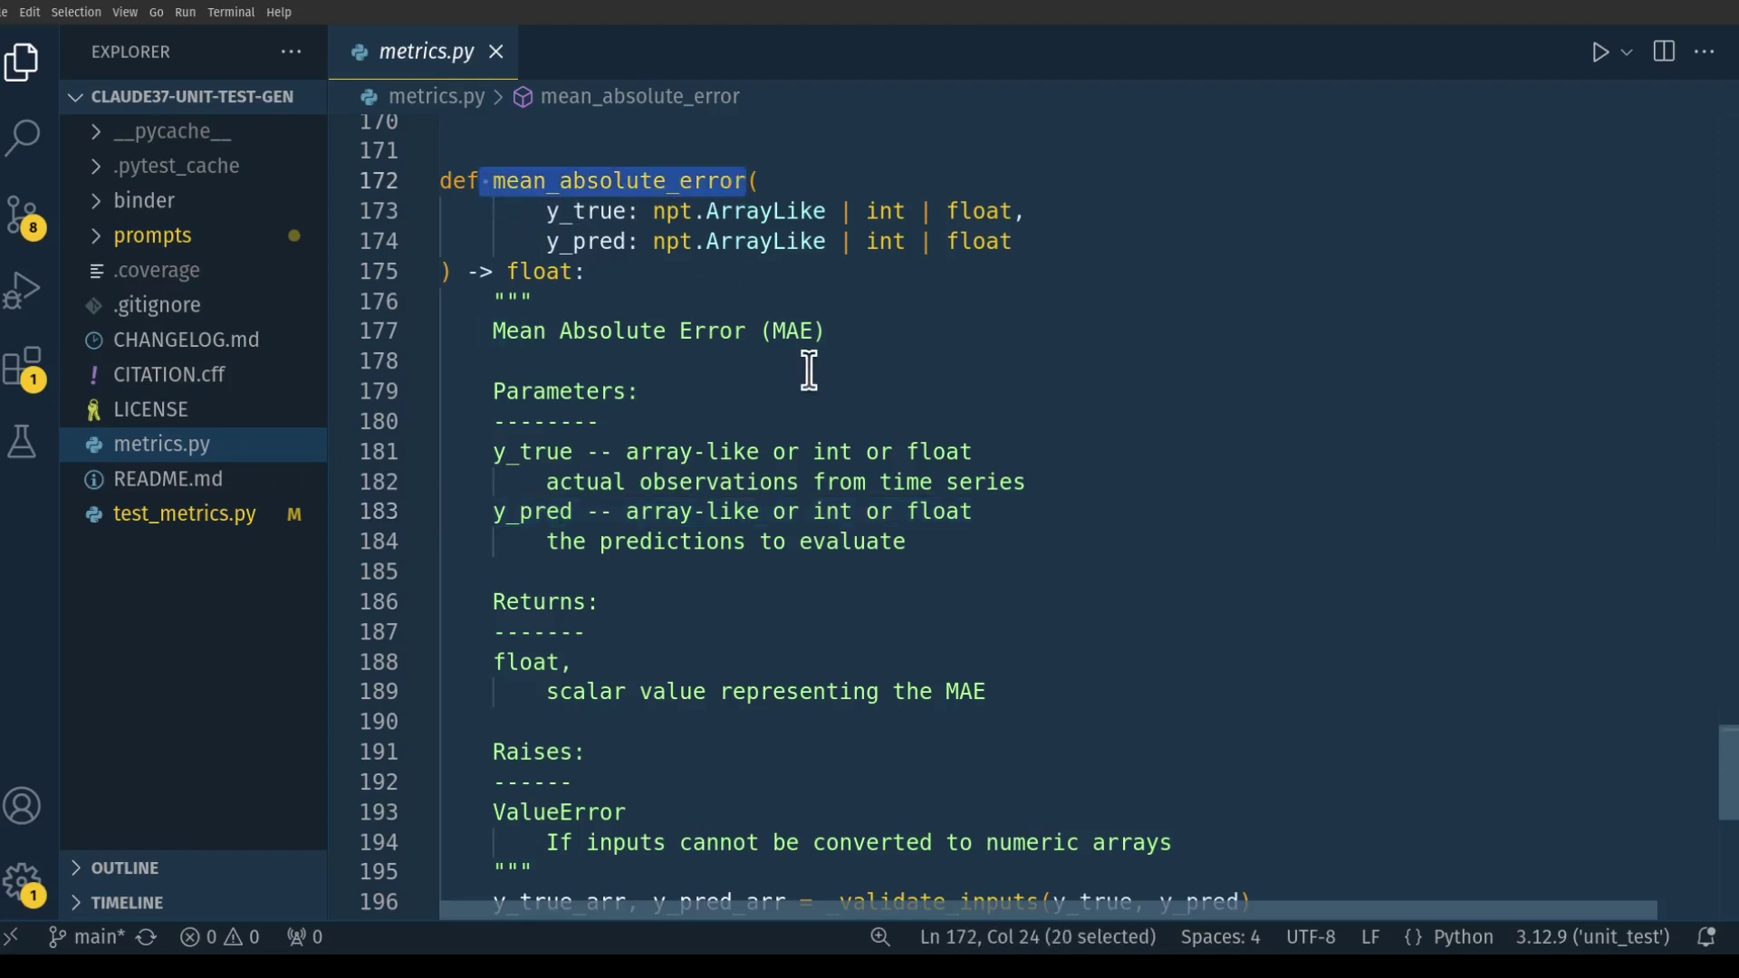
scroll(809, 369, down, 3)
drag(827, 765, 1028, 766)
click(1731, 651)
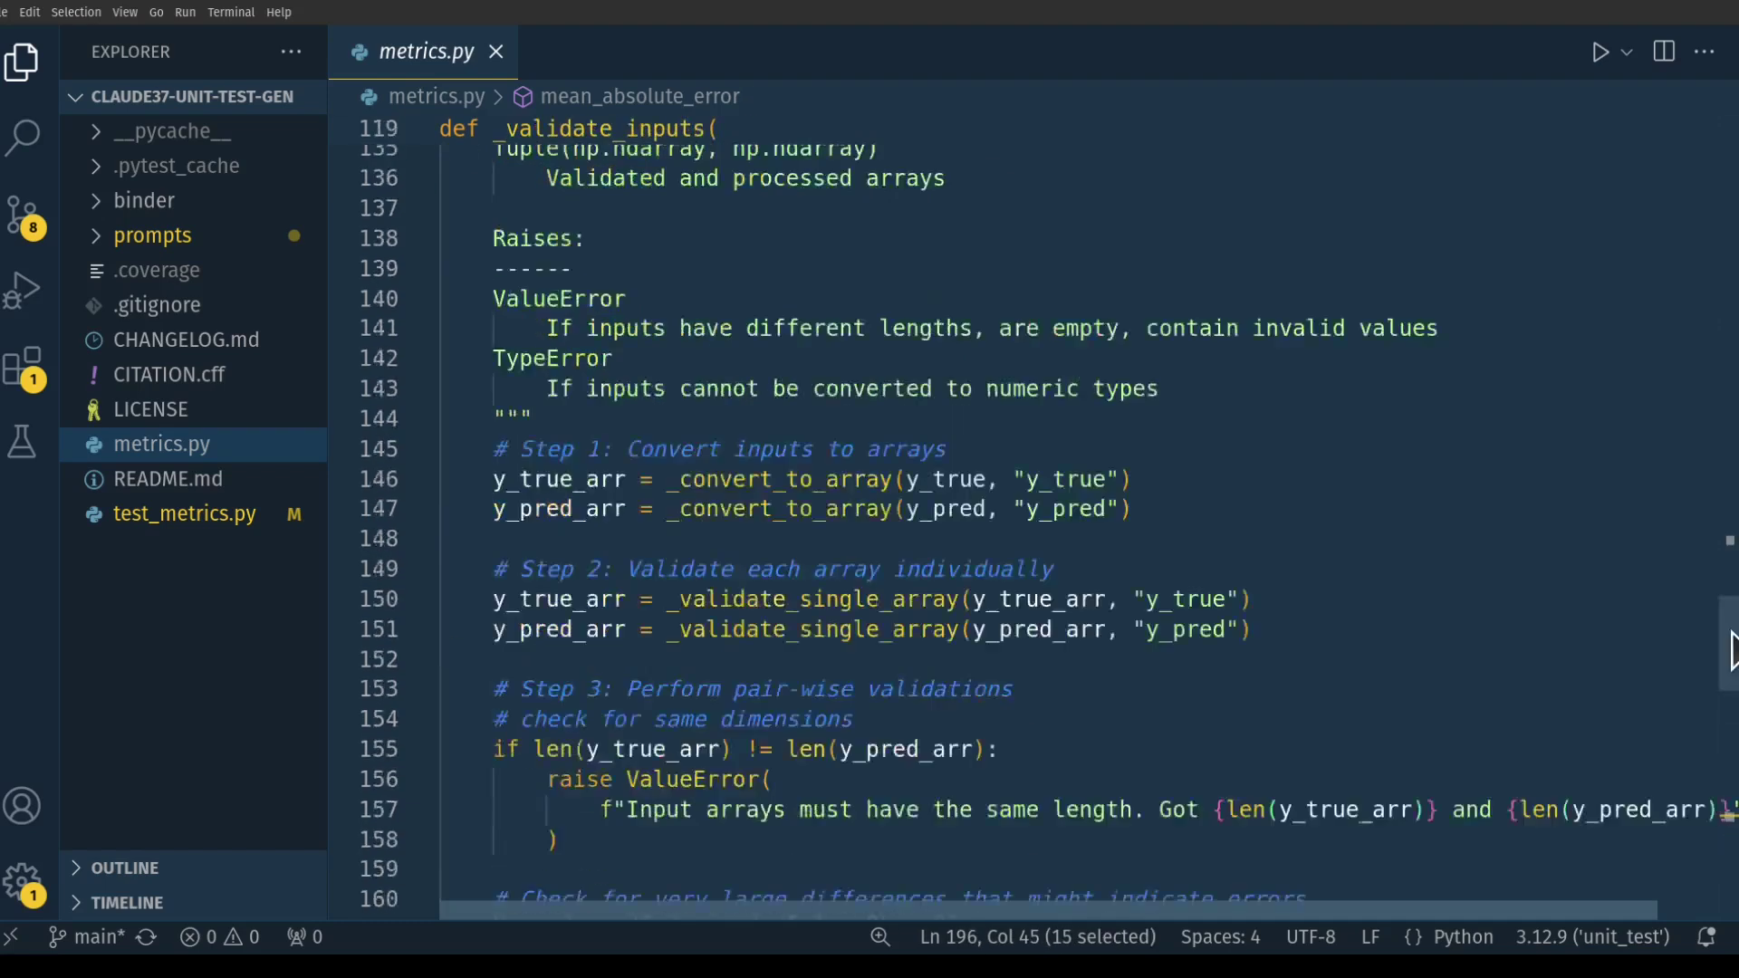
drag(1730, 650, 1731, 587)
click(1091, 532)
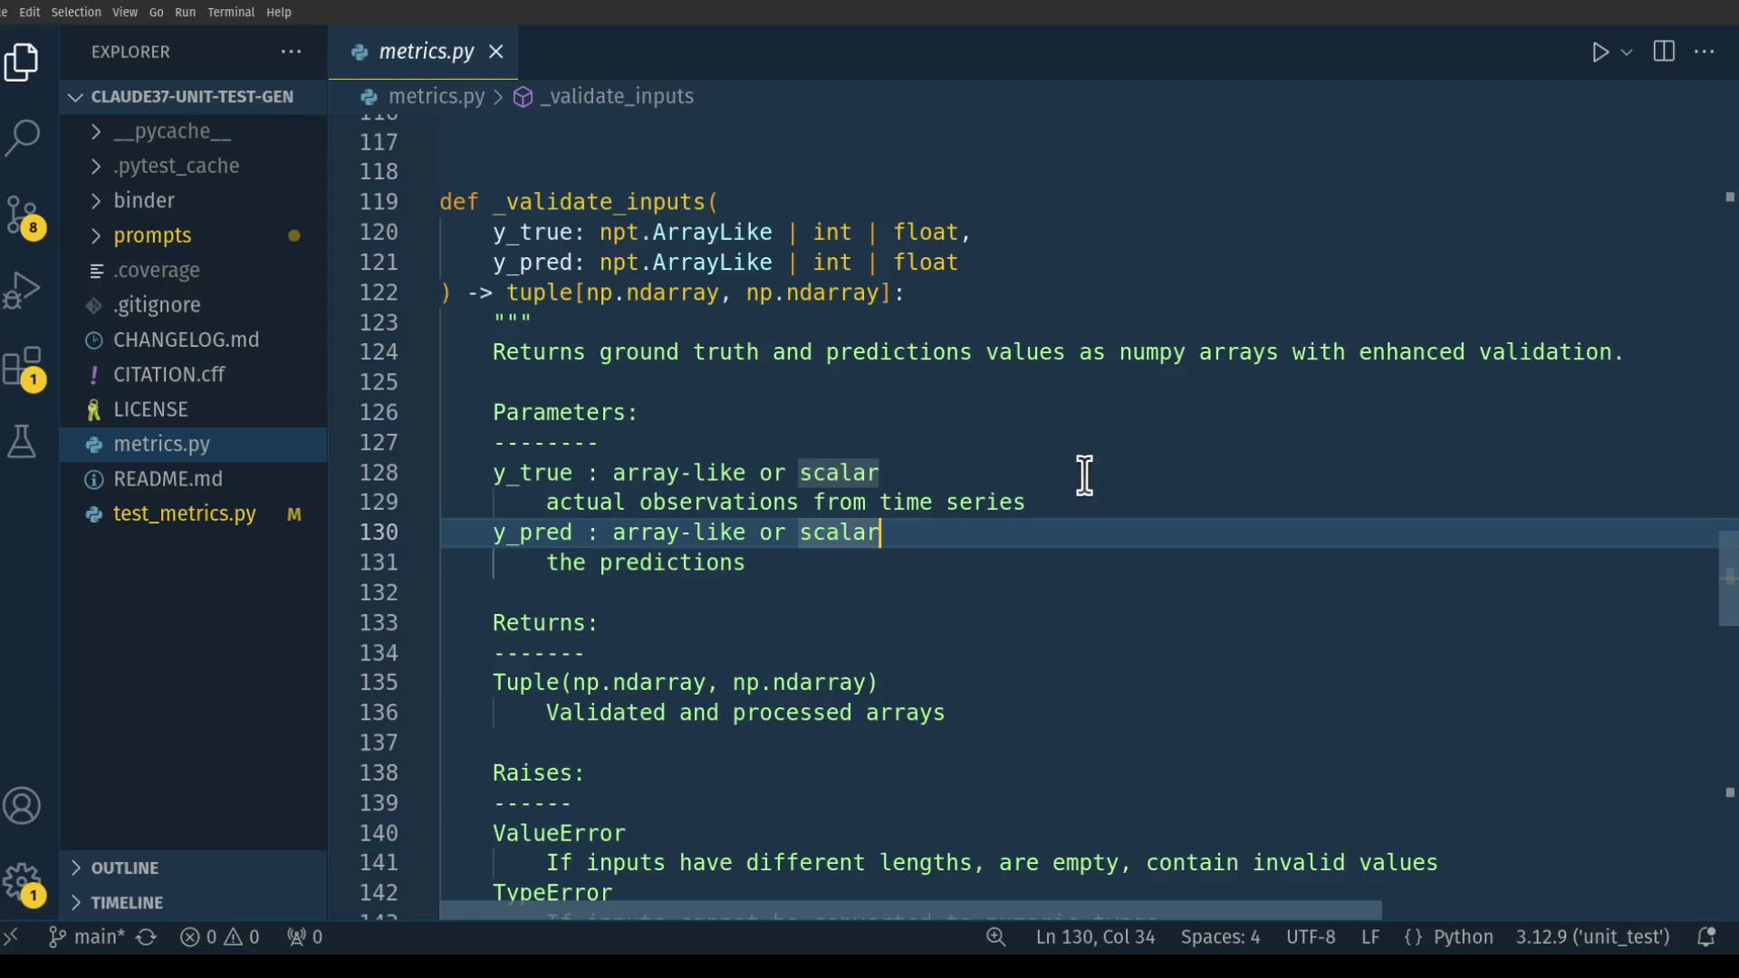
scroll(1084, 474, down, 3)
scroll(1085, 475, down, 1)
scroll(1085, 475, down, 1)
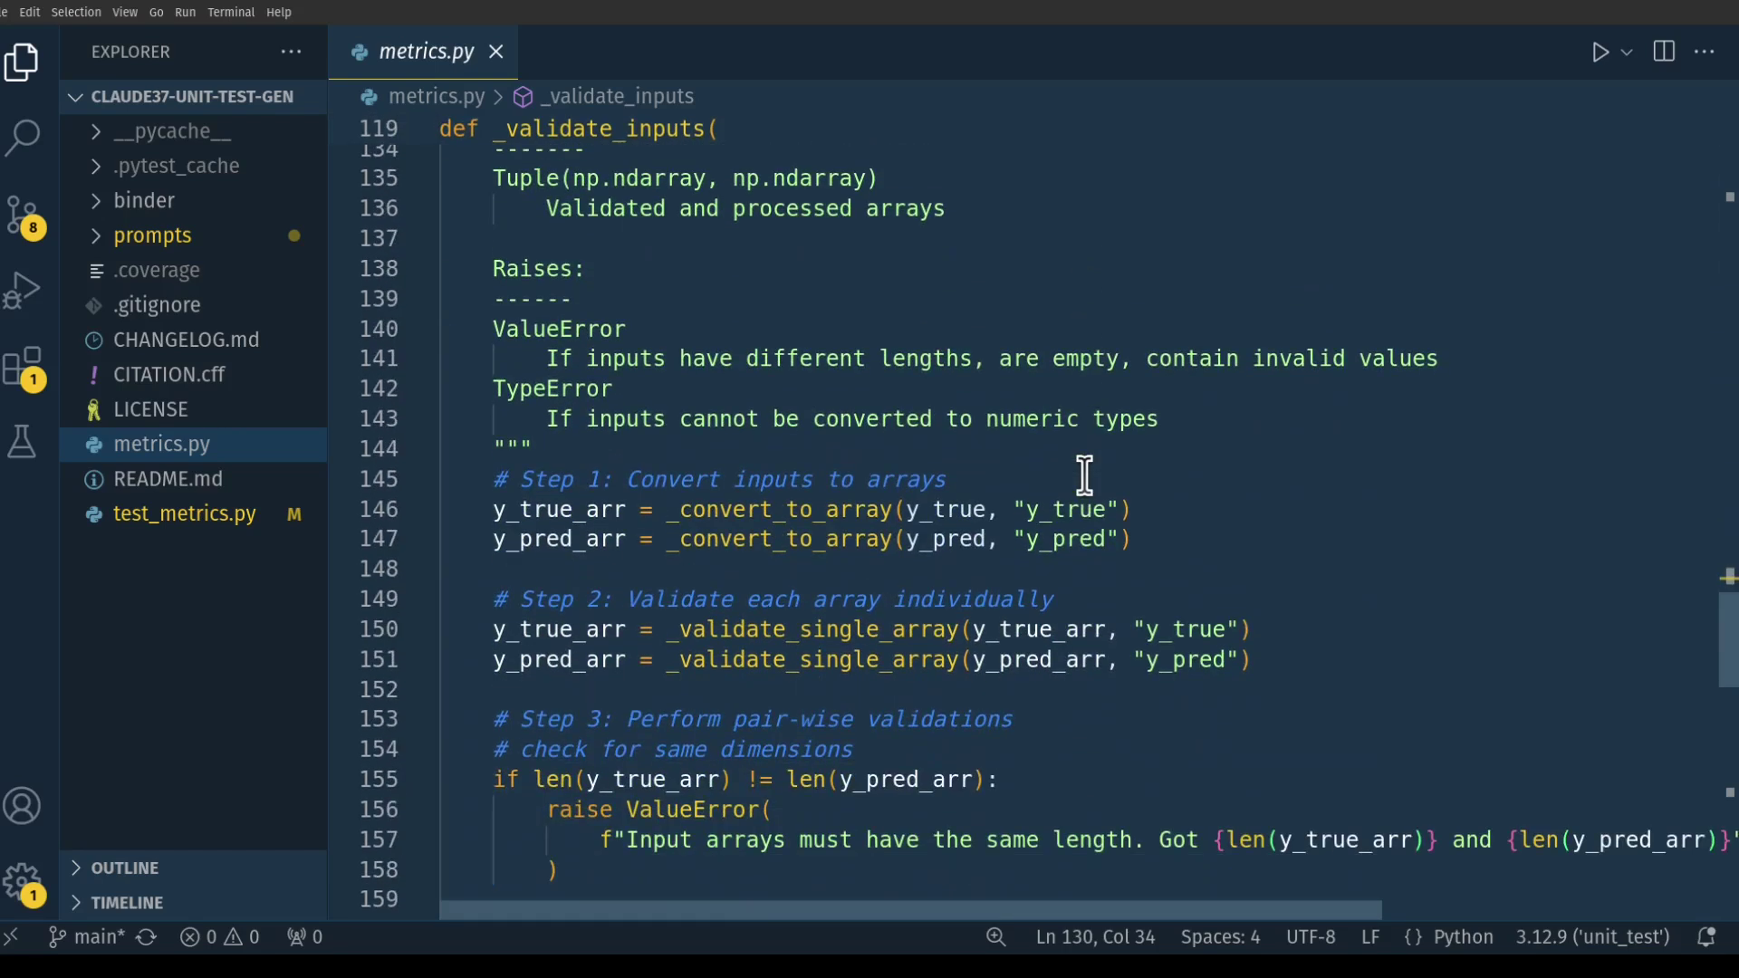
scroll(1085, 475, down, 1)
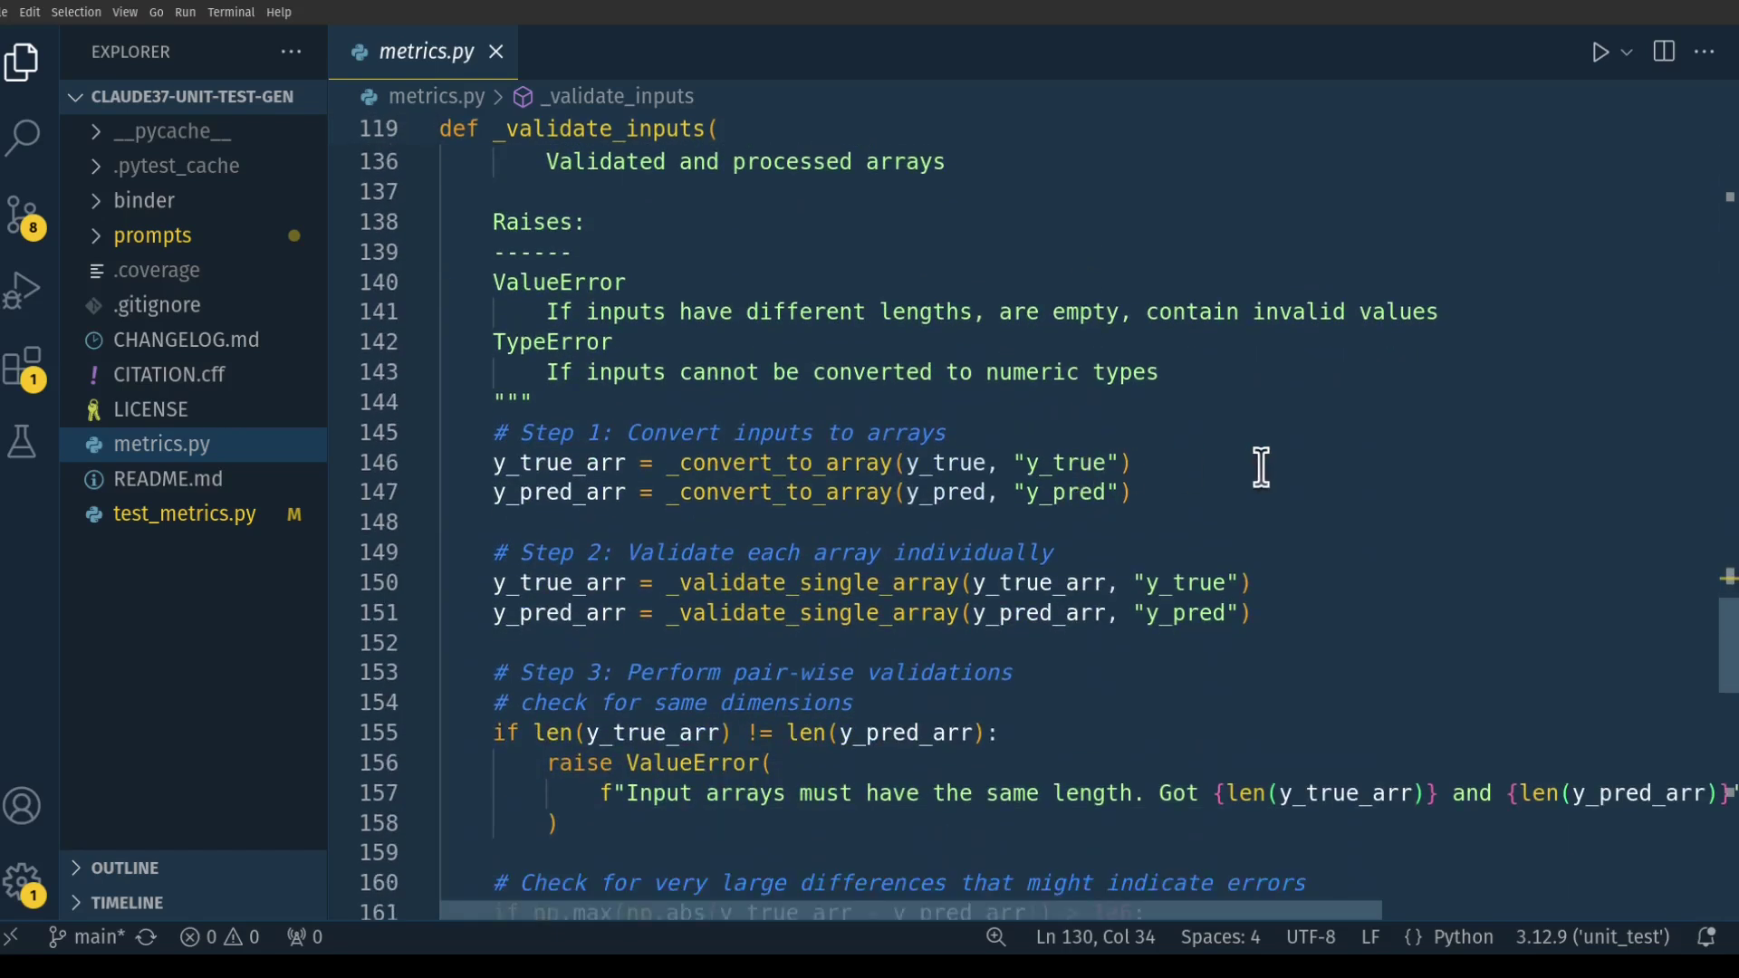
scroll(1261, 466, down, 1)
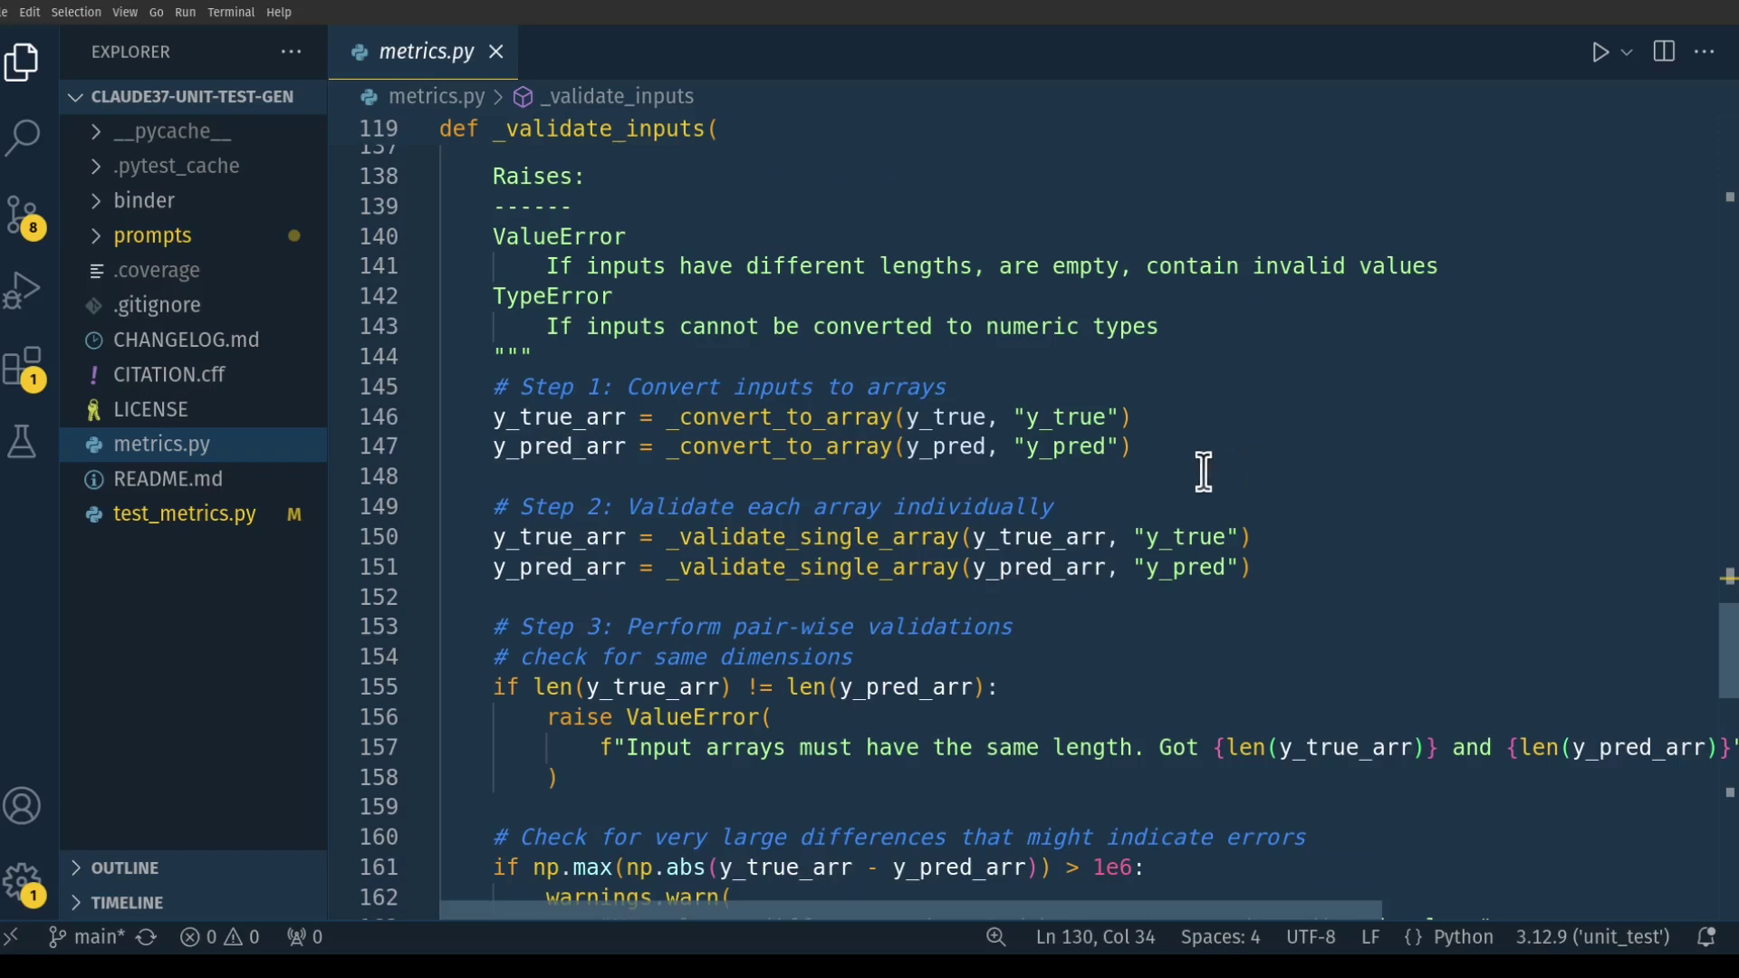
drag(668, 418, 888, 419)
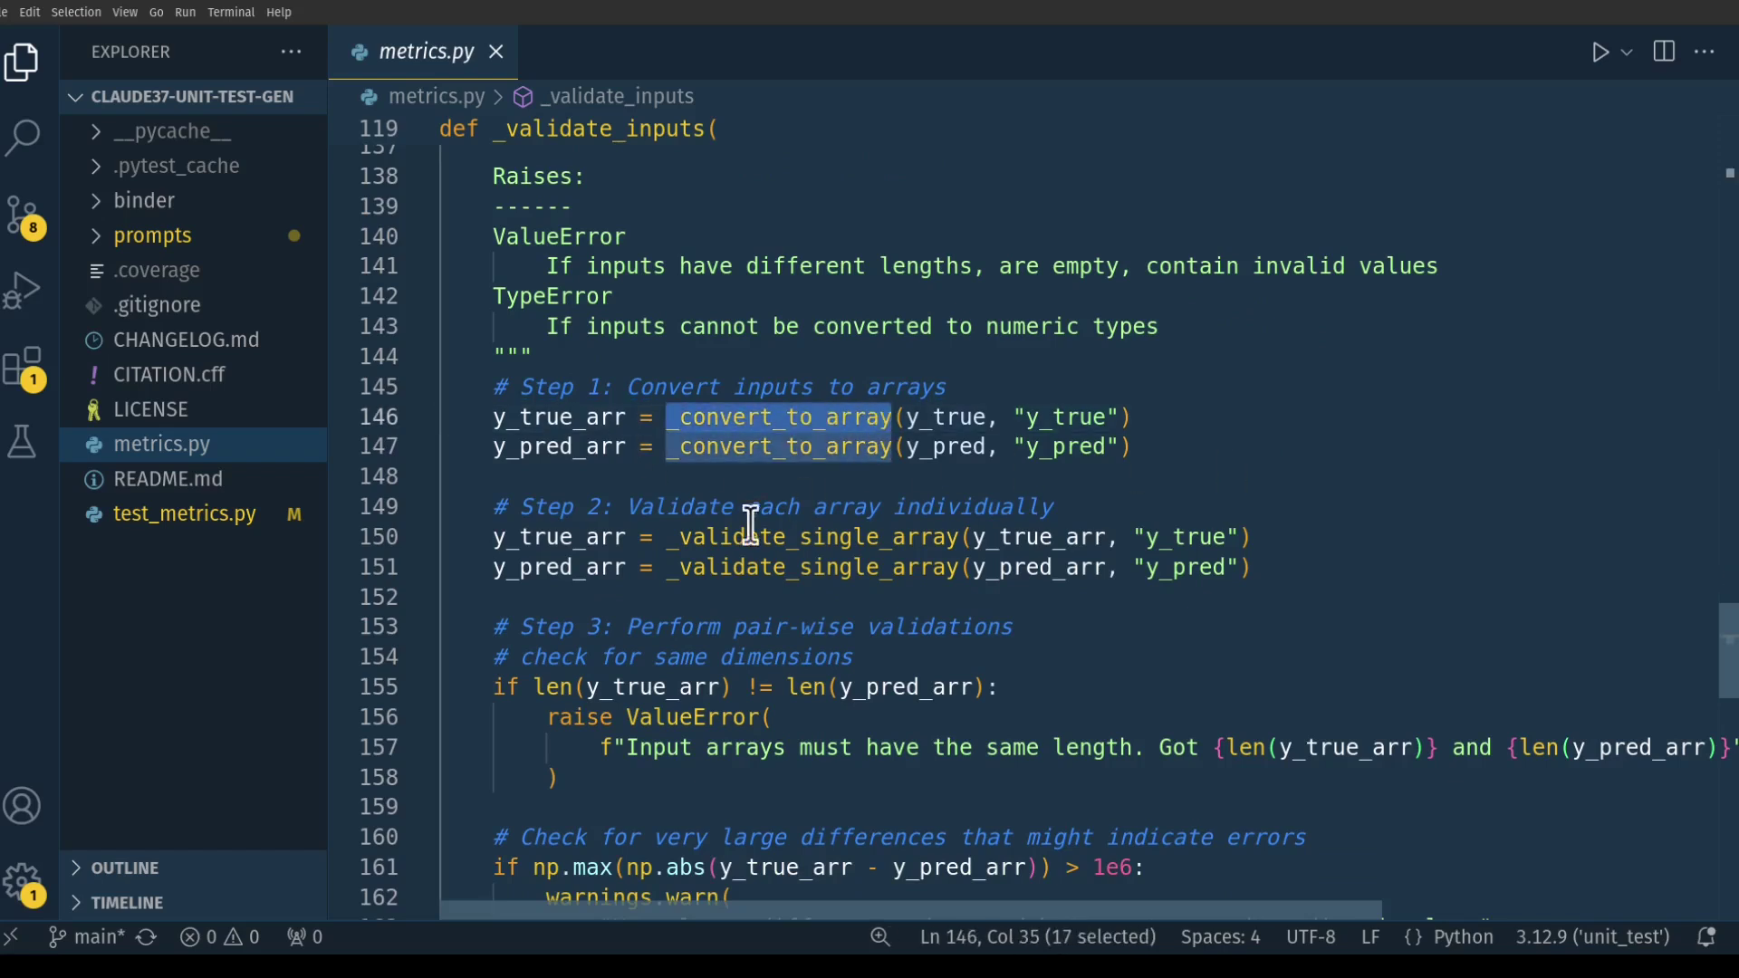
drag(669, 537, 960, 537)
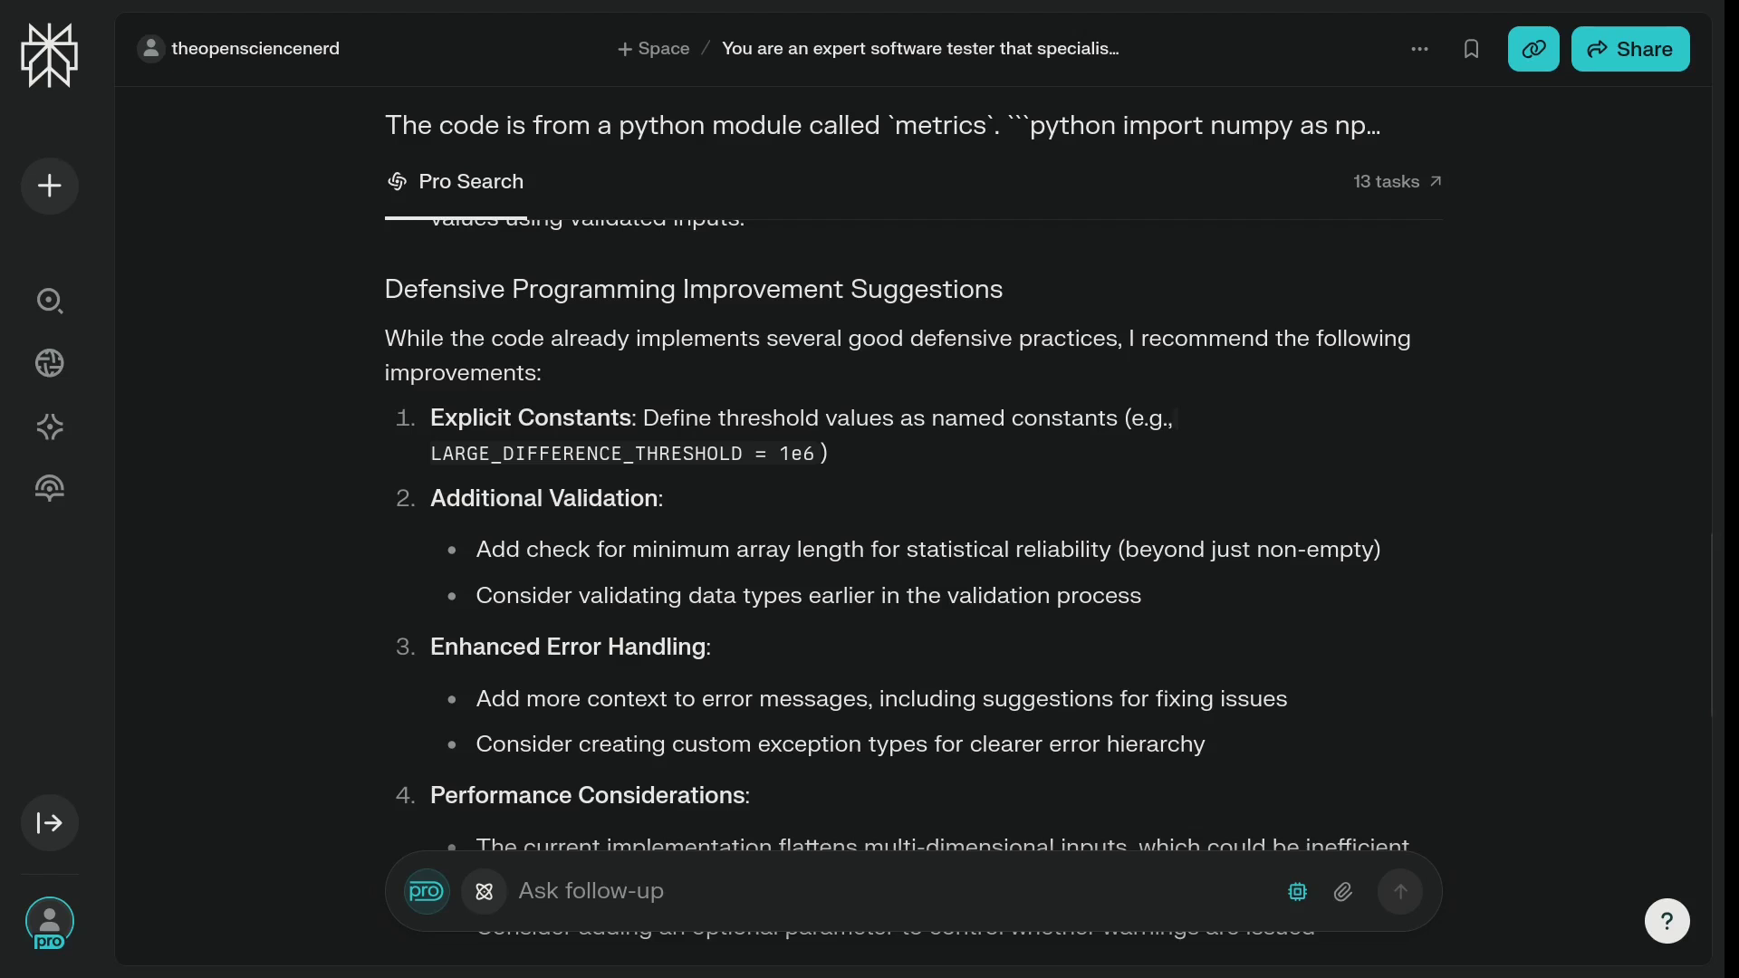
scroll(913, 535, down, 6)
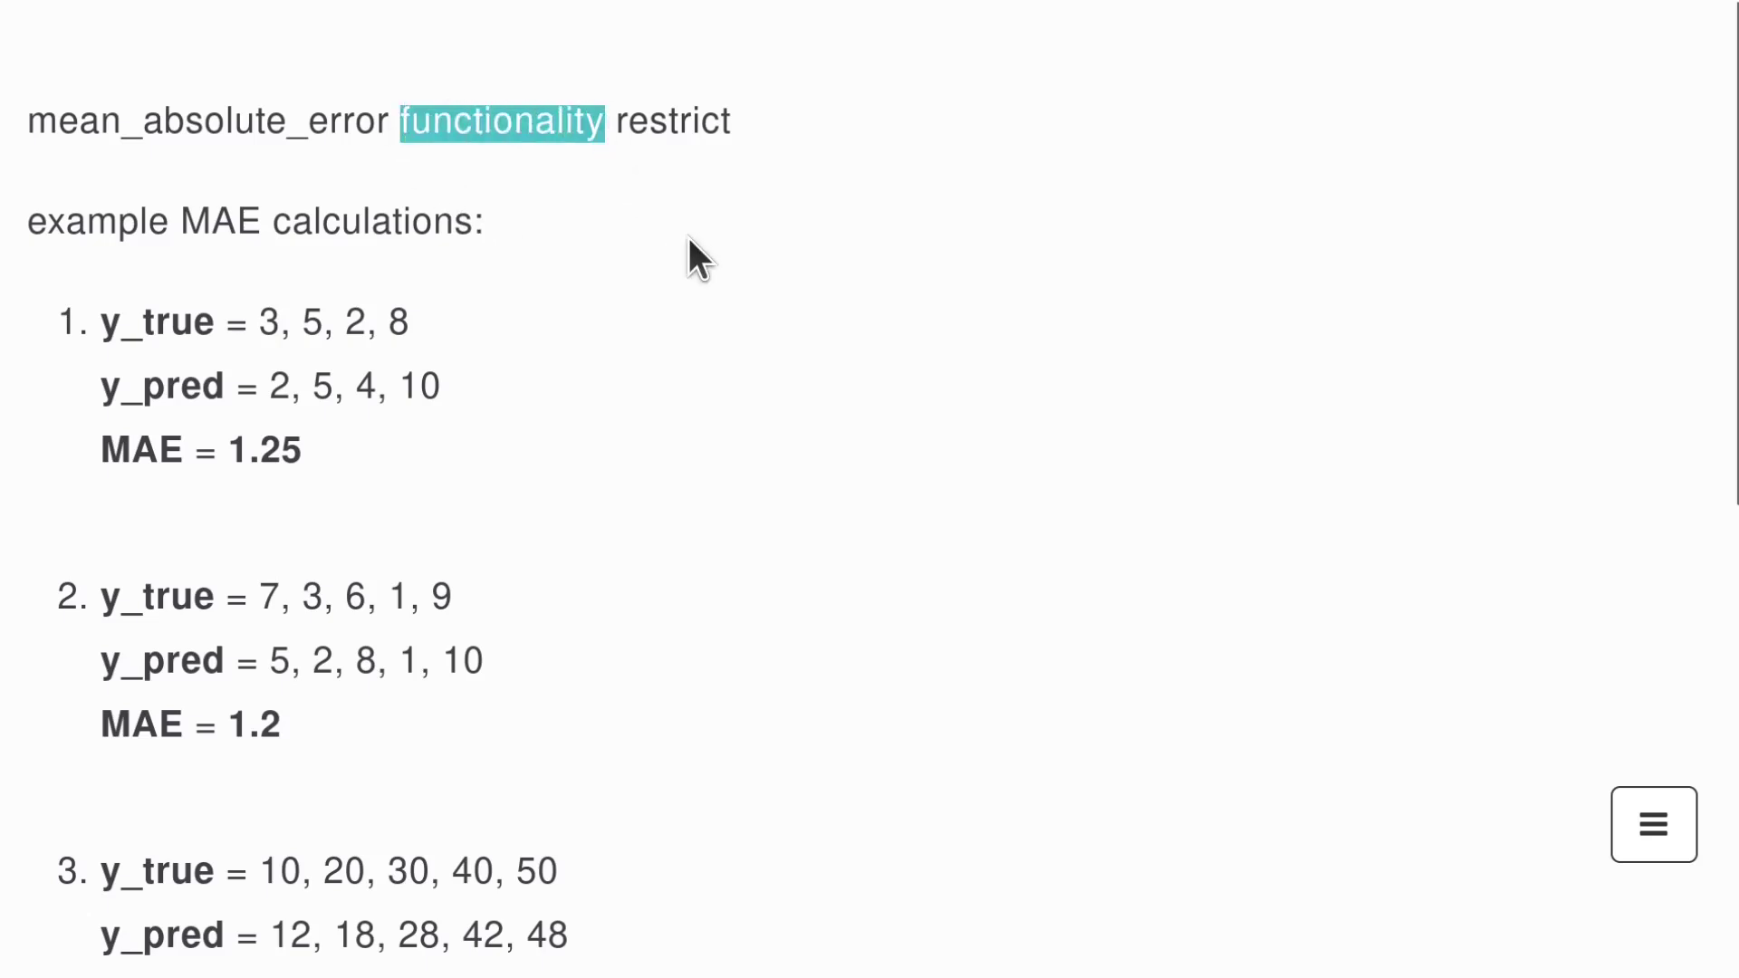
drag(27, 221, 509, 219)
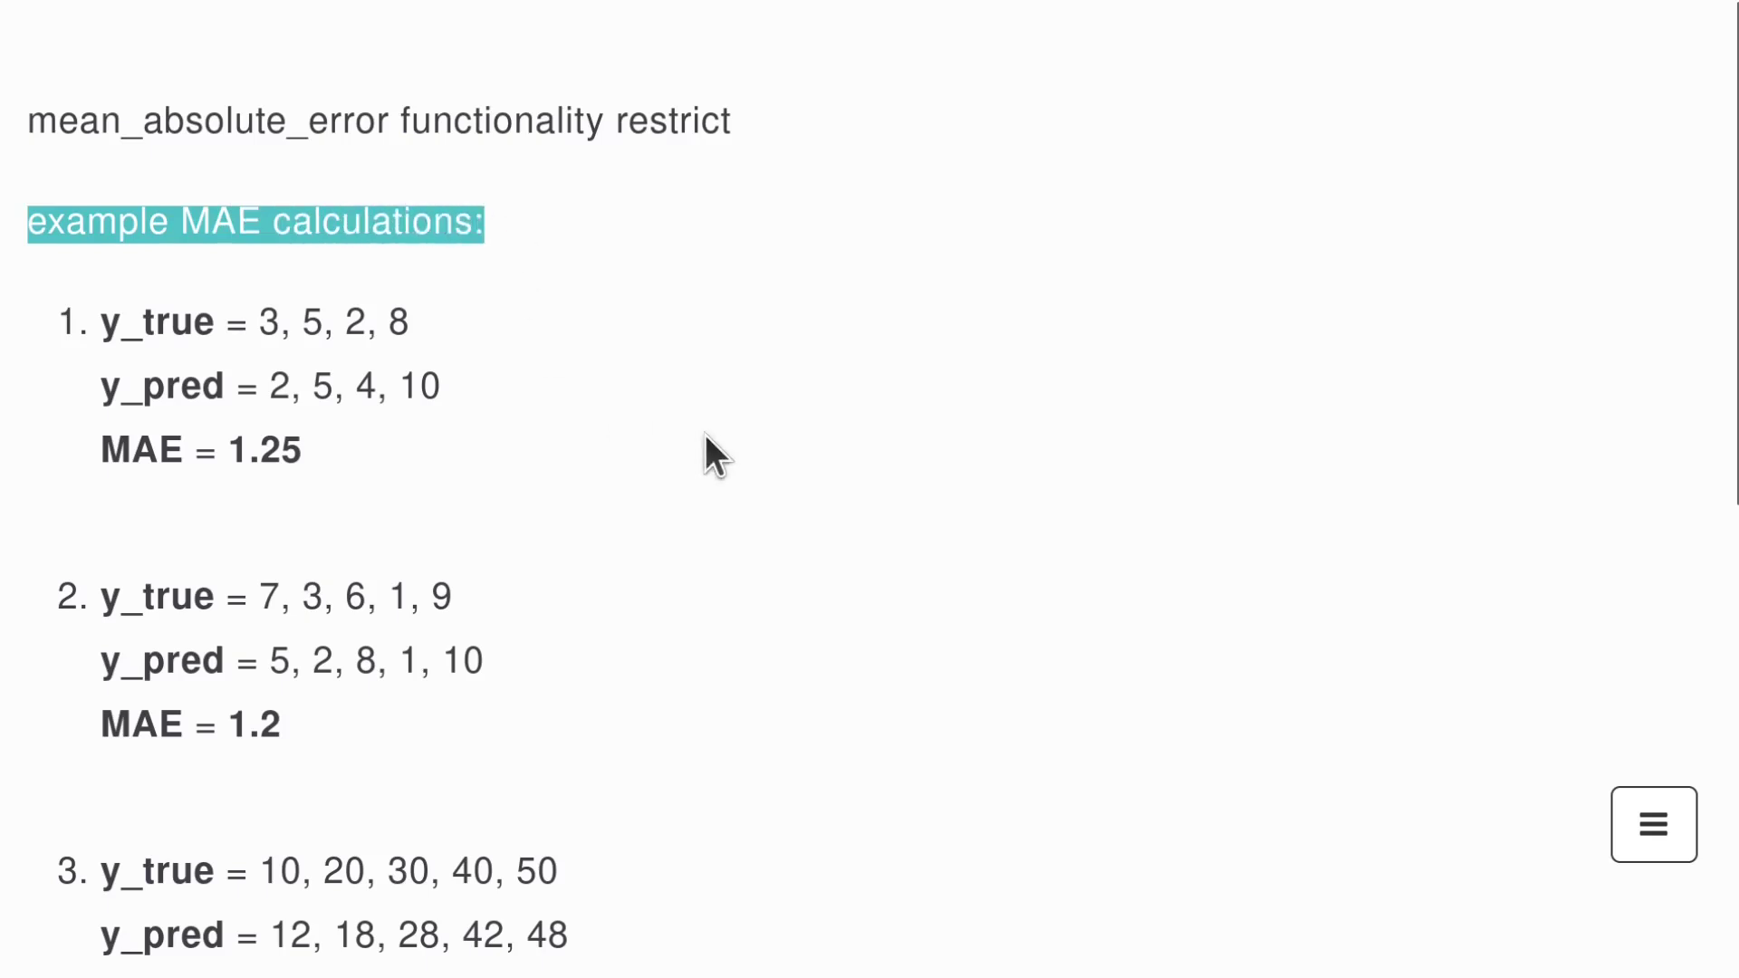
scroll(681, 393, down, 2)
scroll(681, 394, down, 2)
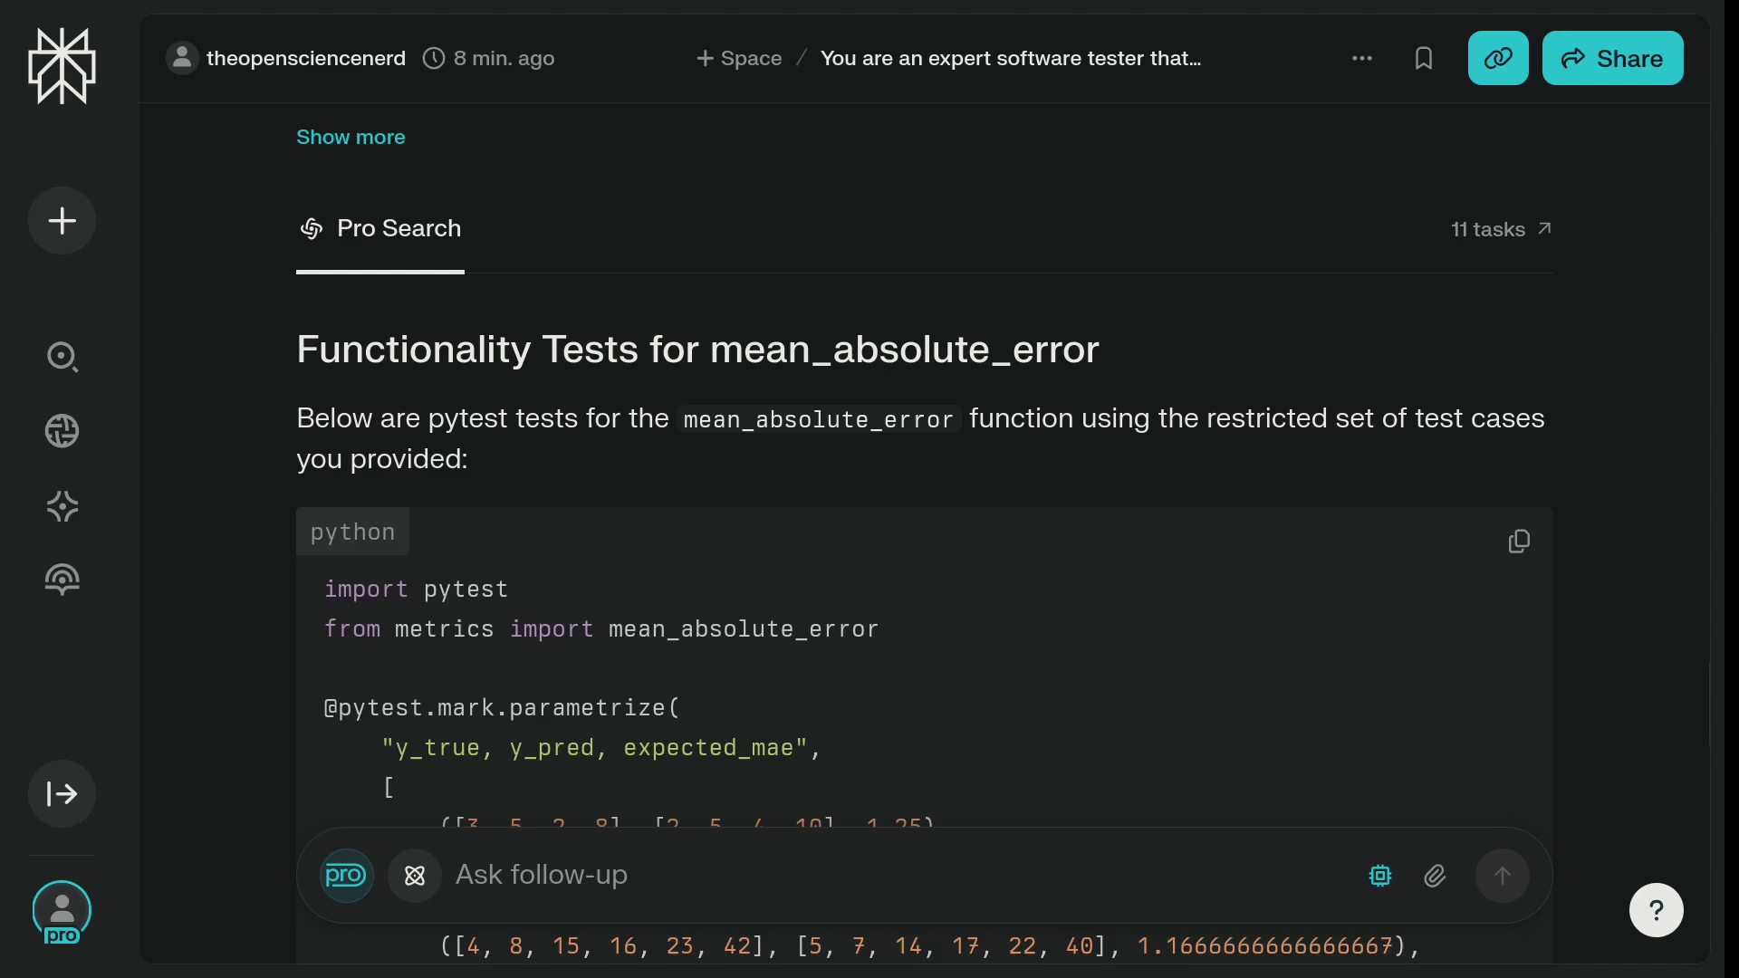
key(ctrl+shift+Right)
key(ctrl+shift+Right)
key(ctrl+shift+Right)
key(ctrl+shift+Right)
key(ctrl+shift+Right)
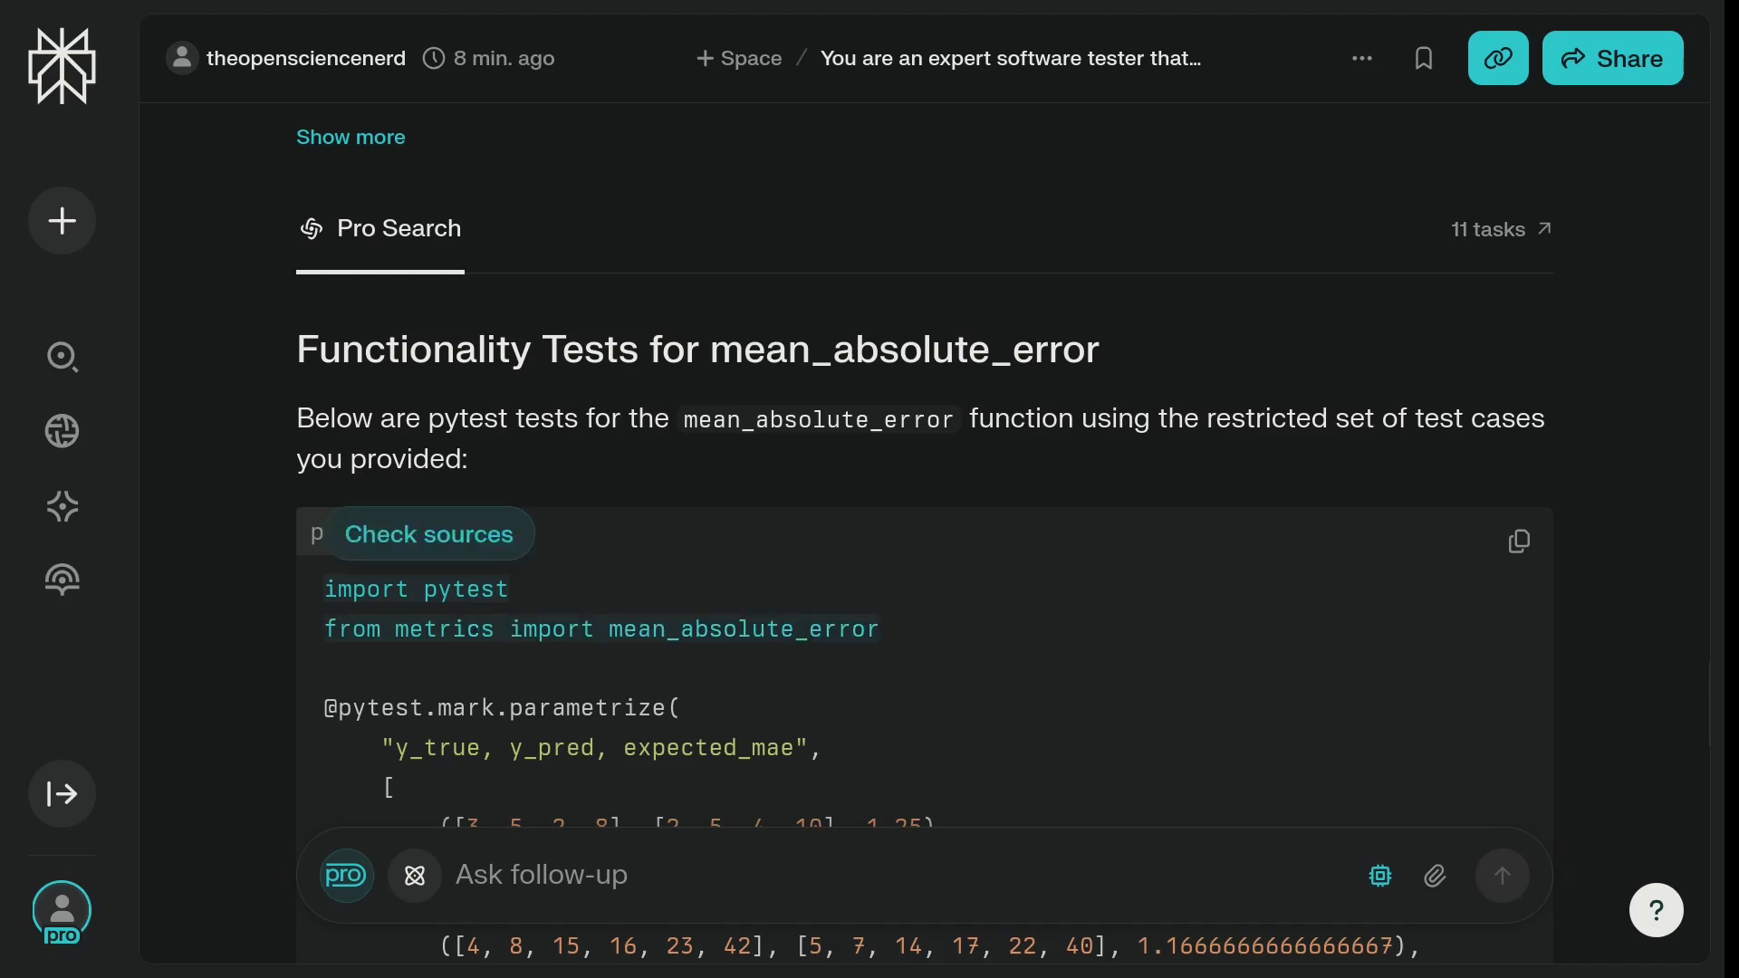
scroll(924, 543, down, 4)
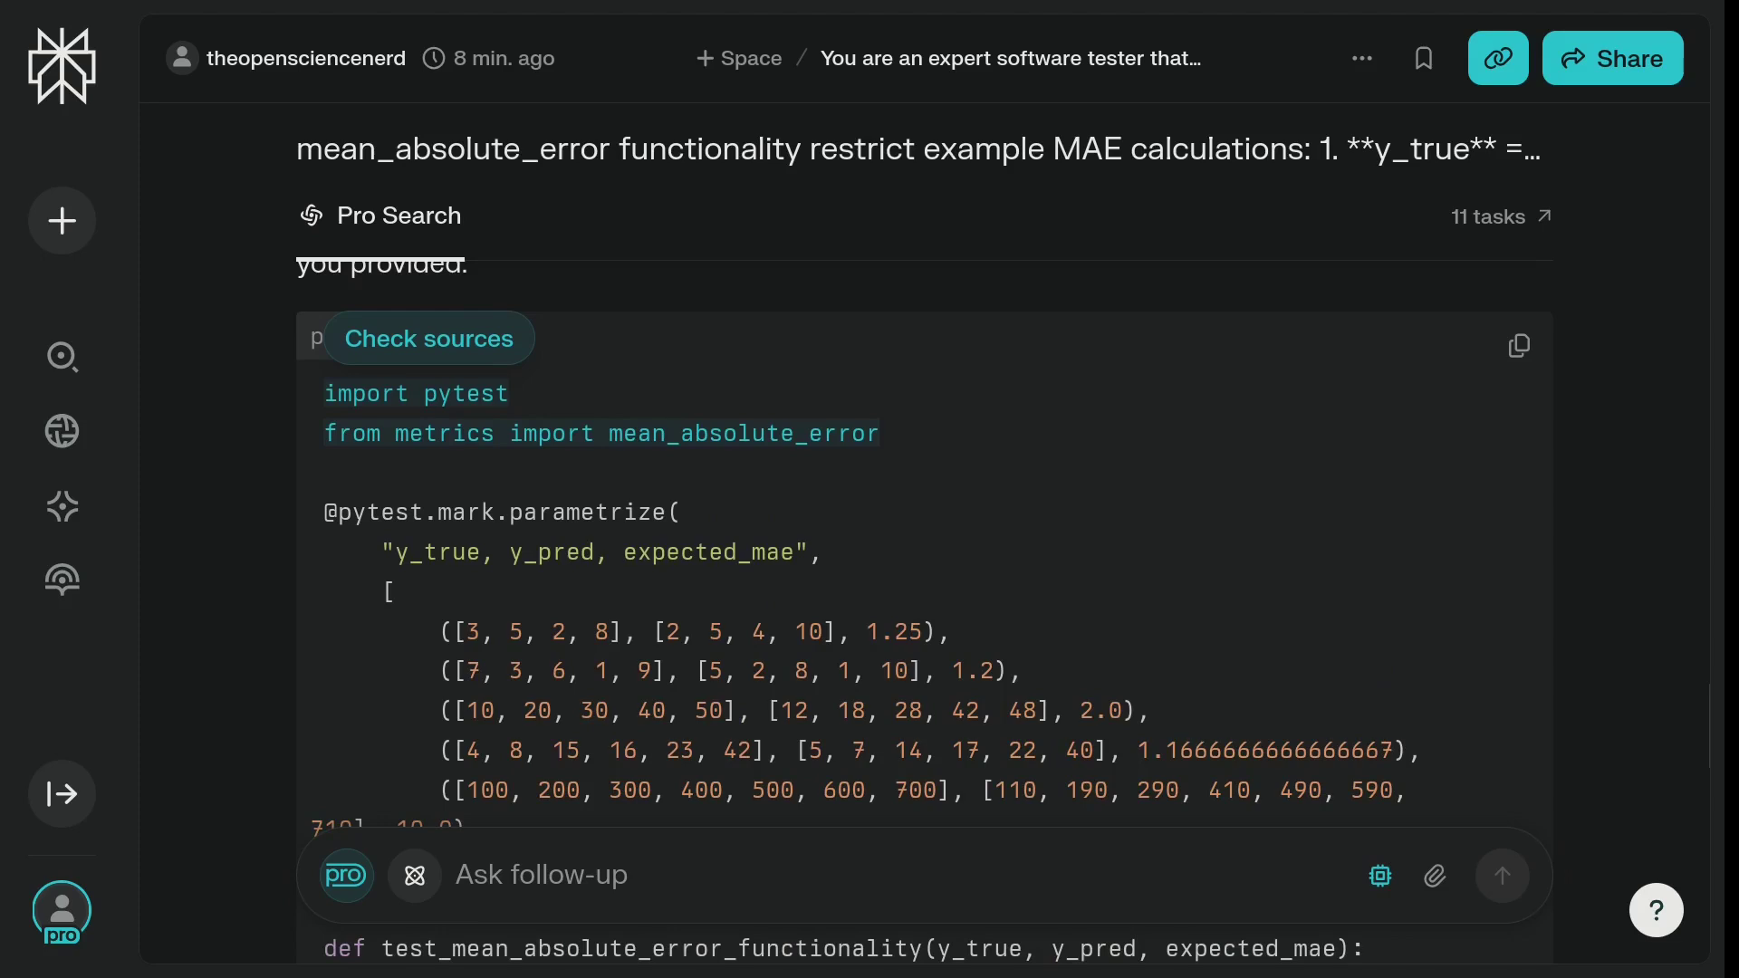
key(ctrl+shift+Right)
key(ctrl+shift+Right)
key(ctrl+shift+Right)
key(ctrl+shift+Right)
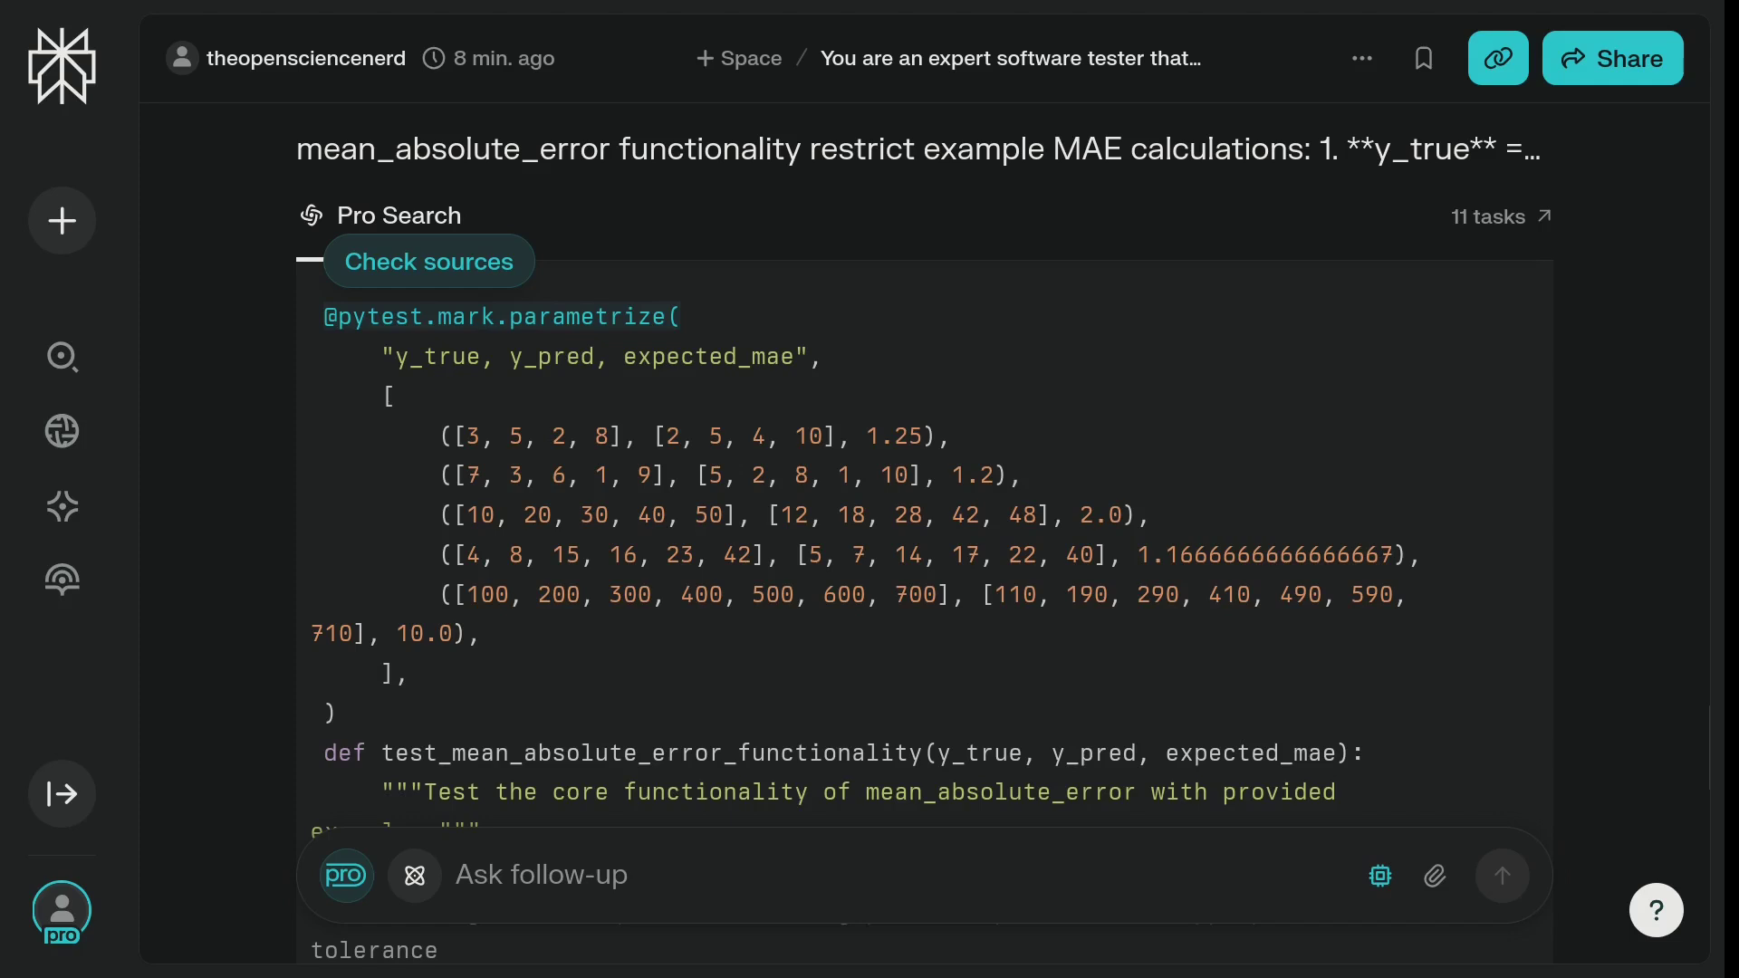
scroll(924, 544, down, 2)
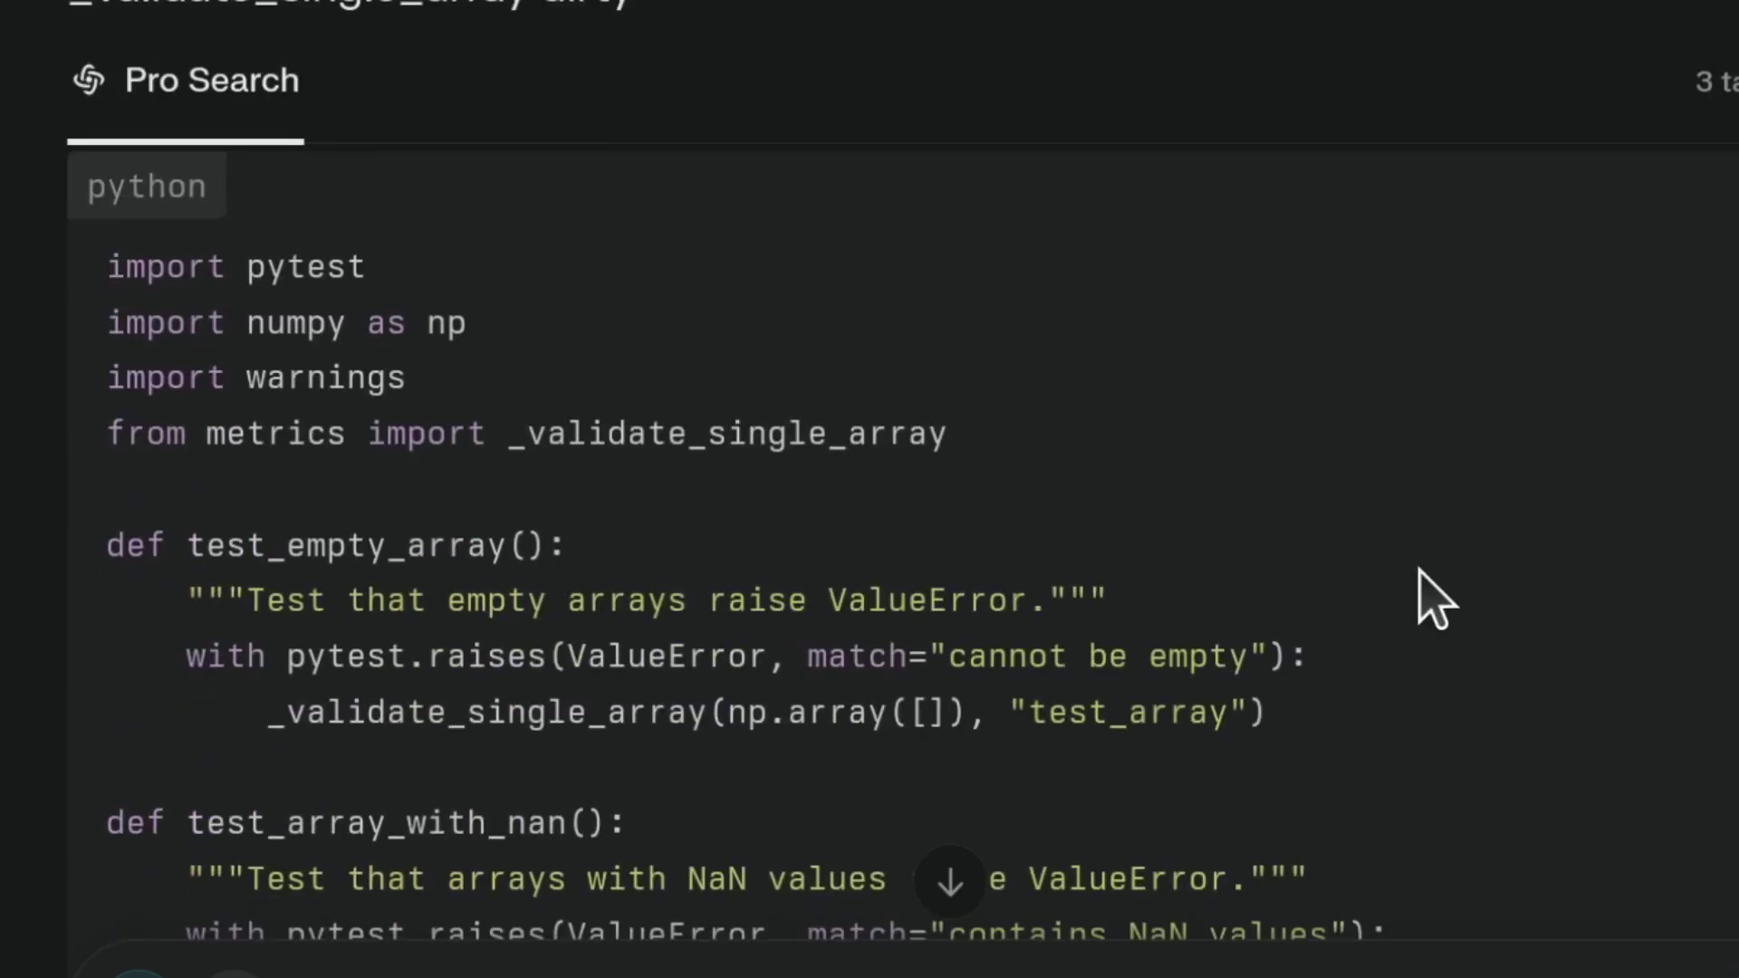
Scroll the pytest code past the -np.inf infinity test to the boolean and all-zeros tests.
scroll(1431, 598, down, 3)
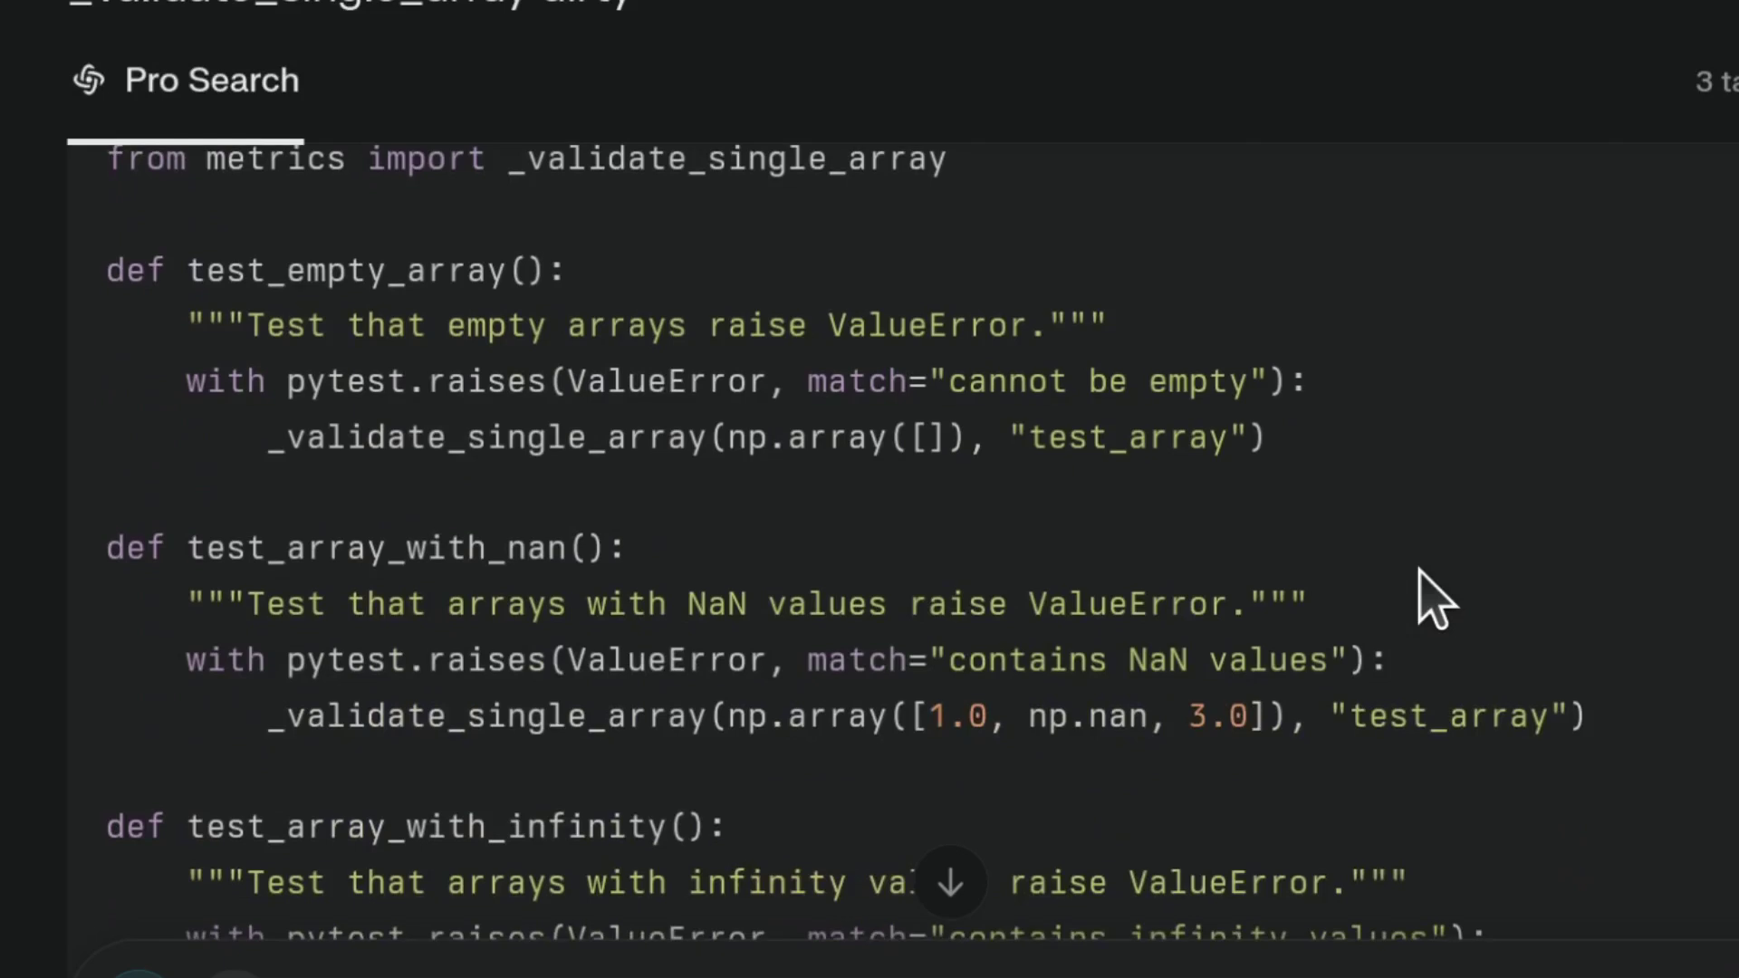
scroll(1422, 602, down, 3)
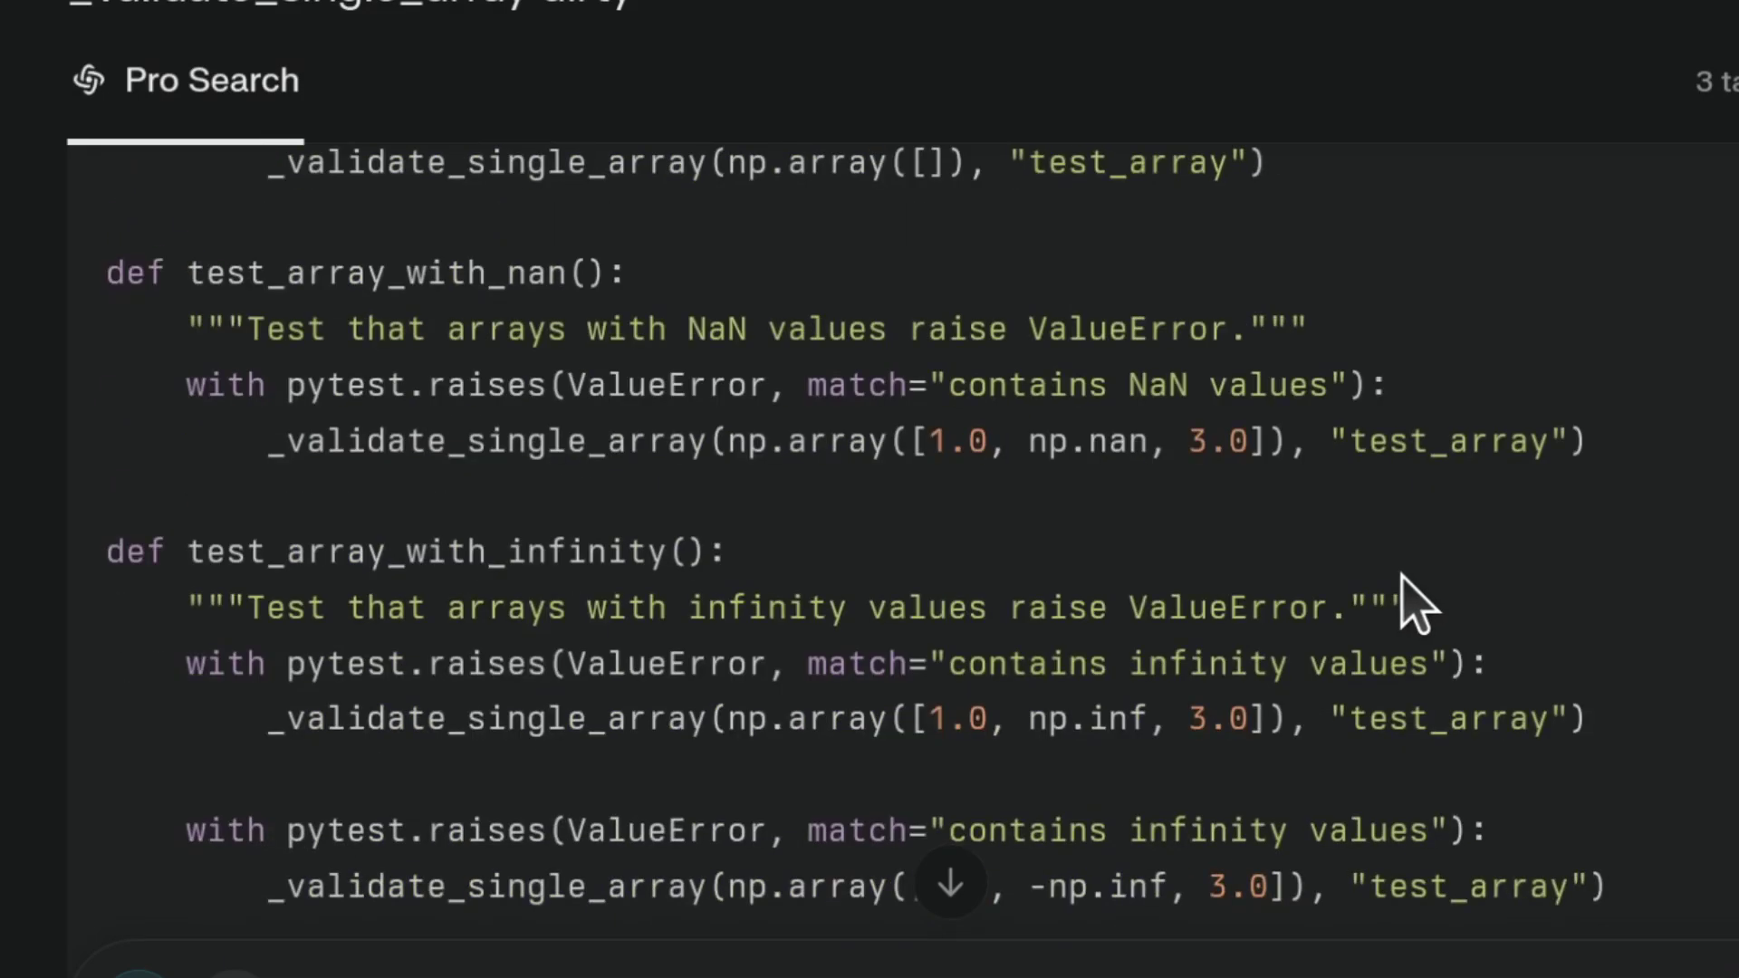
scroll(1417, 602, down, 3)
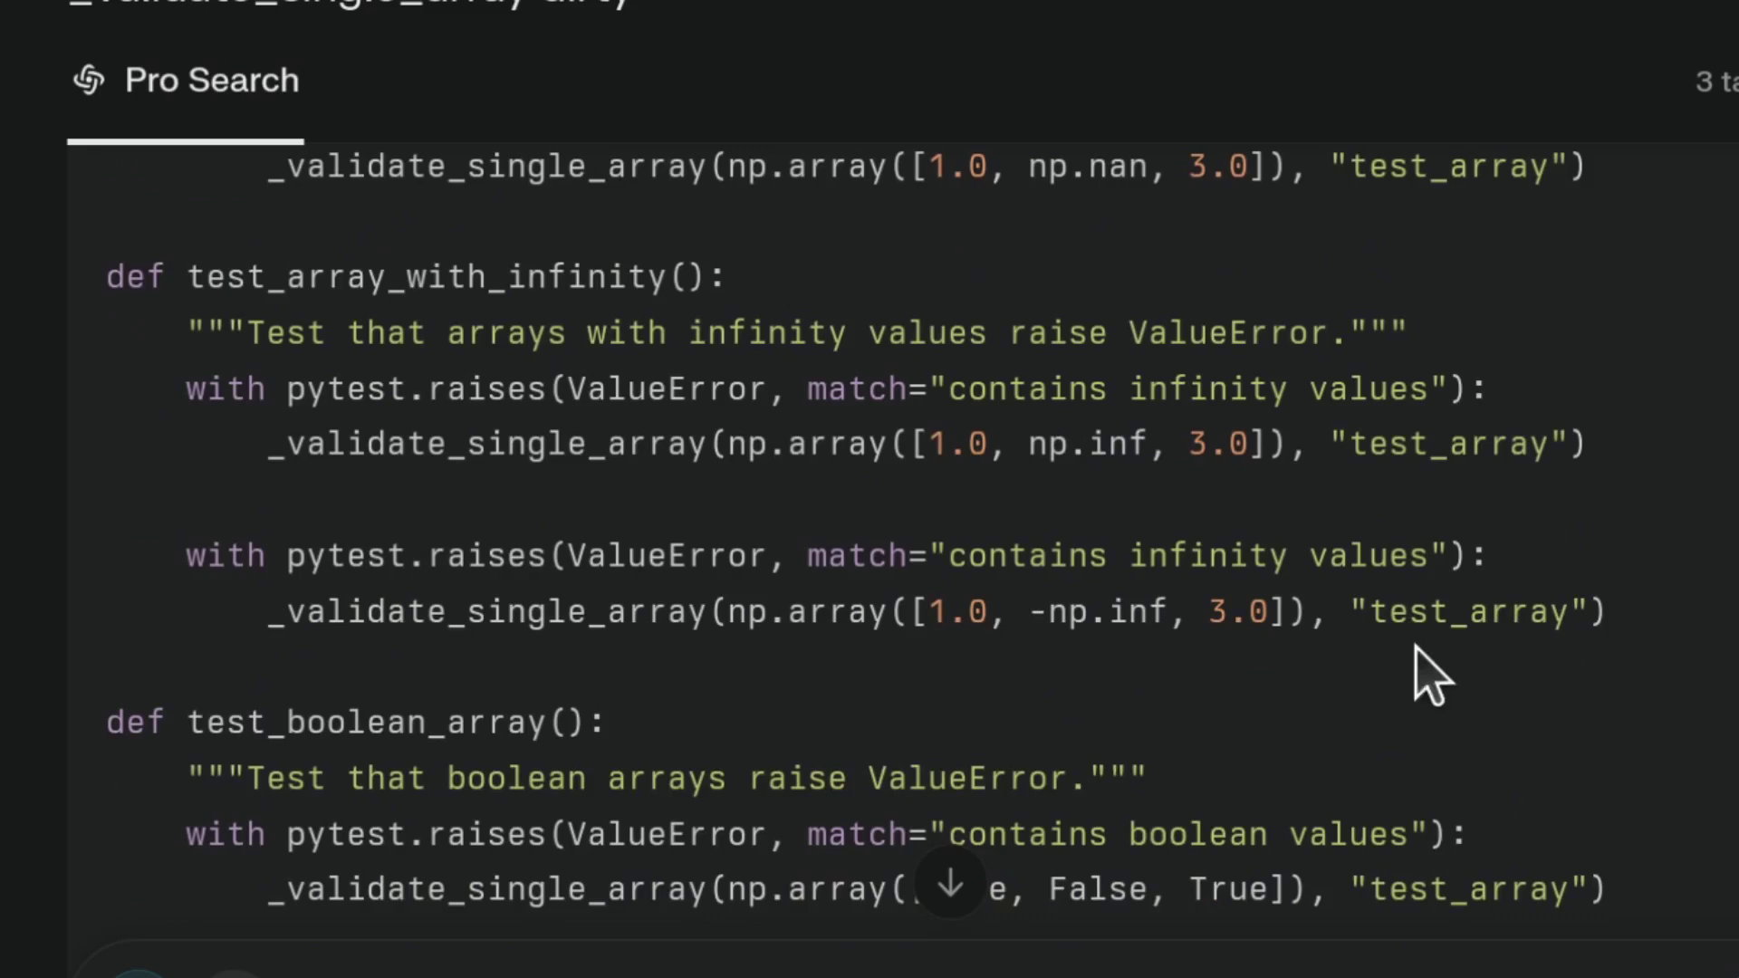
drag(913, 611, 1286, 613)
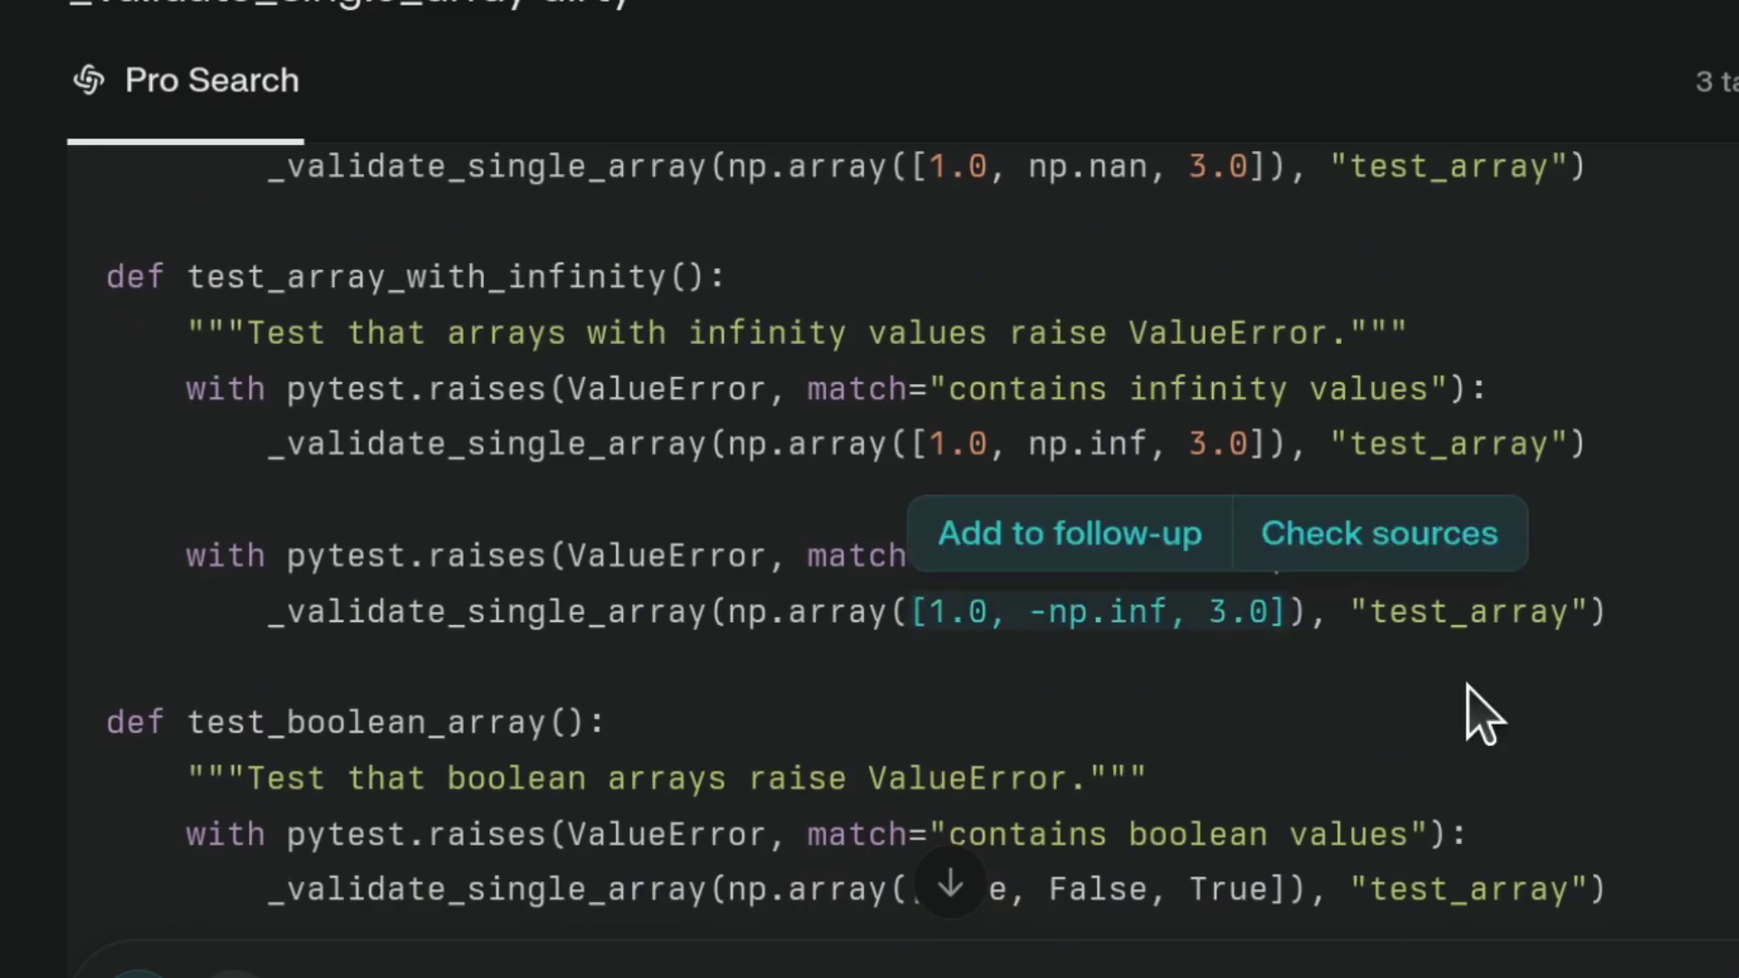
scroll(1477, 716, down, 3)
scroll(1476, 716, down, 3)
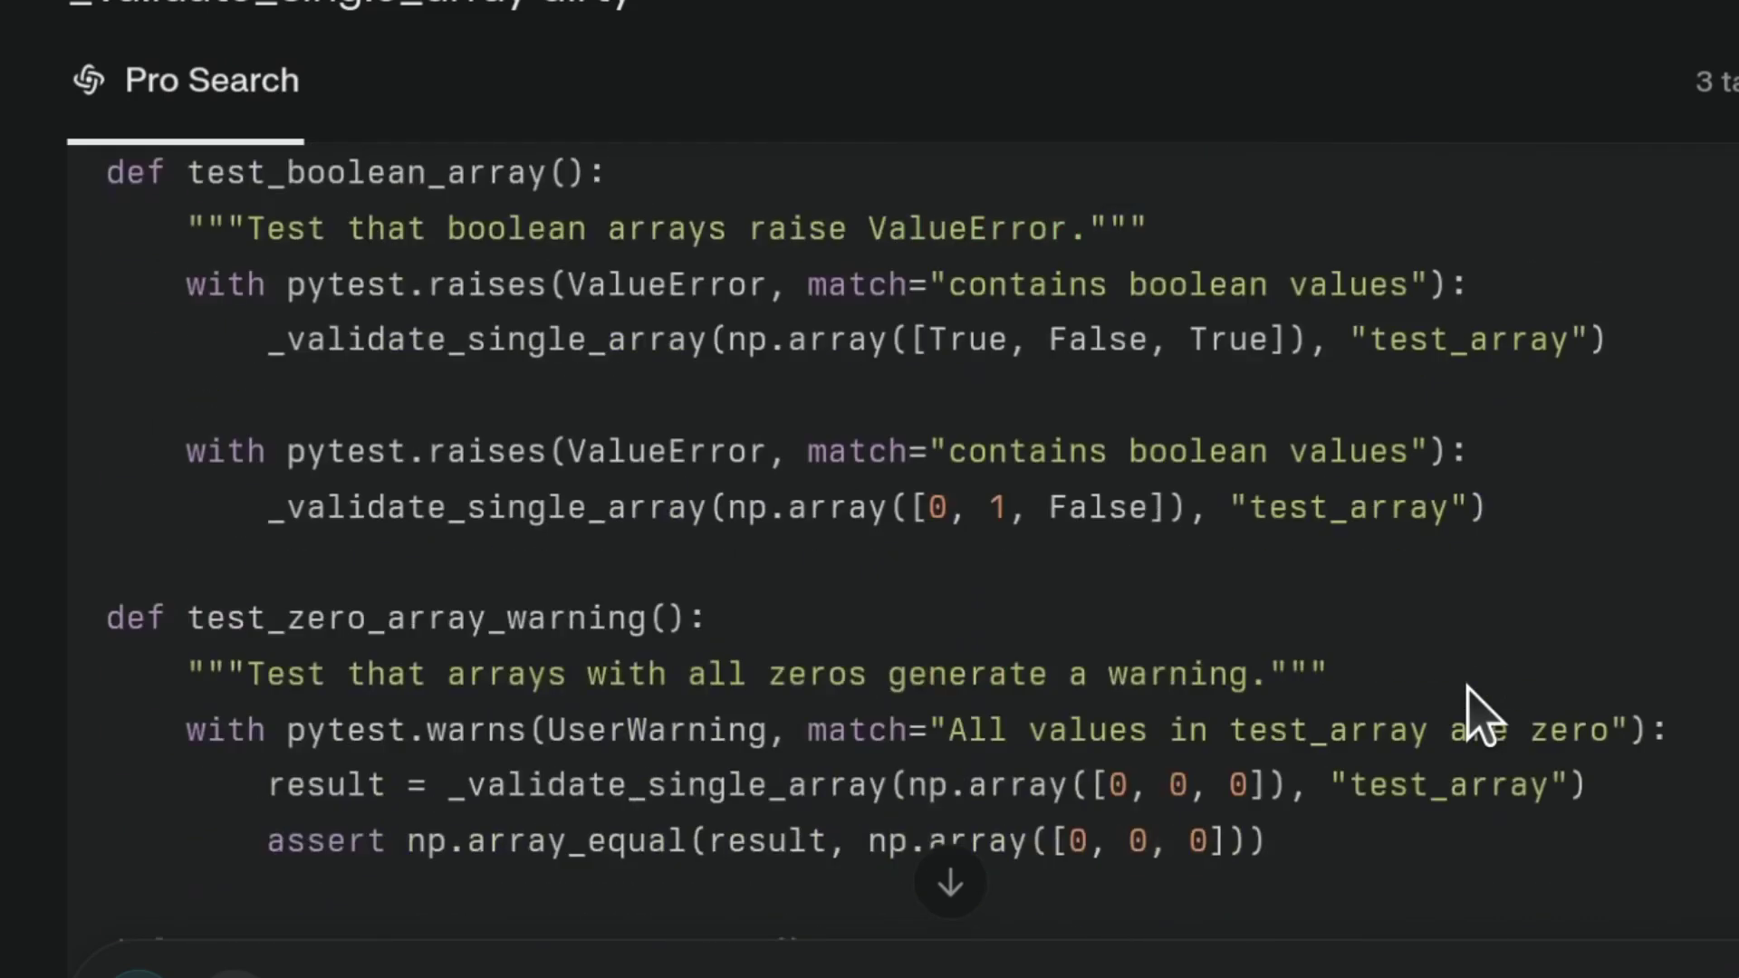
Highlight test_boolean_array's [True, False, True] and [0, 1, False] inputs and expected ValueError.
drag(1286, 340, 911, 339)
drag(913, 507, 1167, 507)
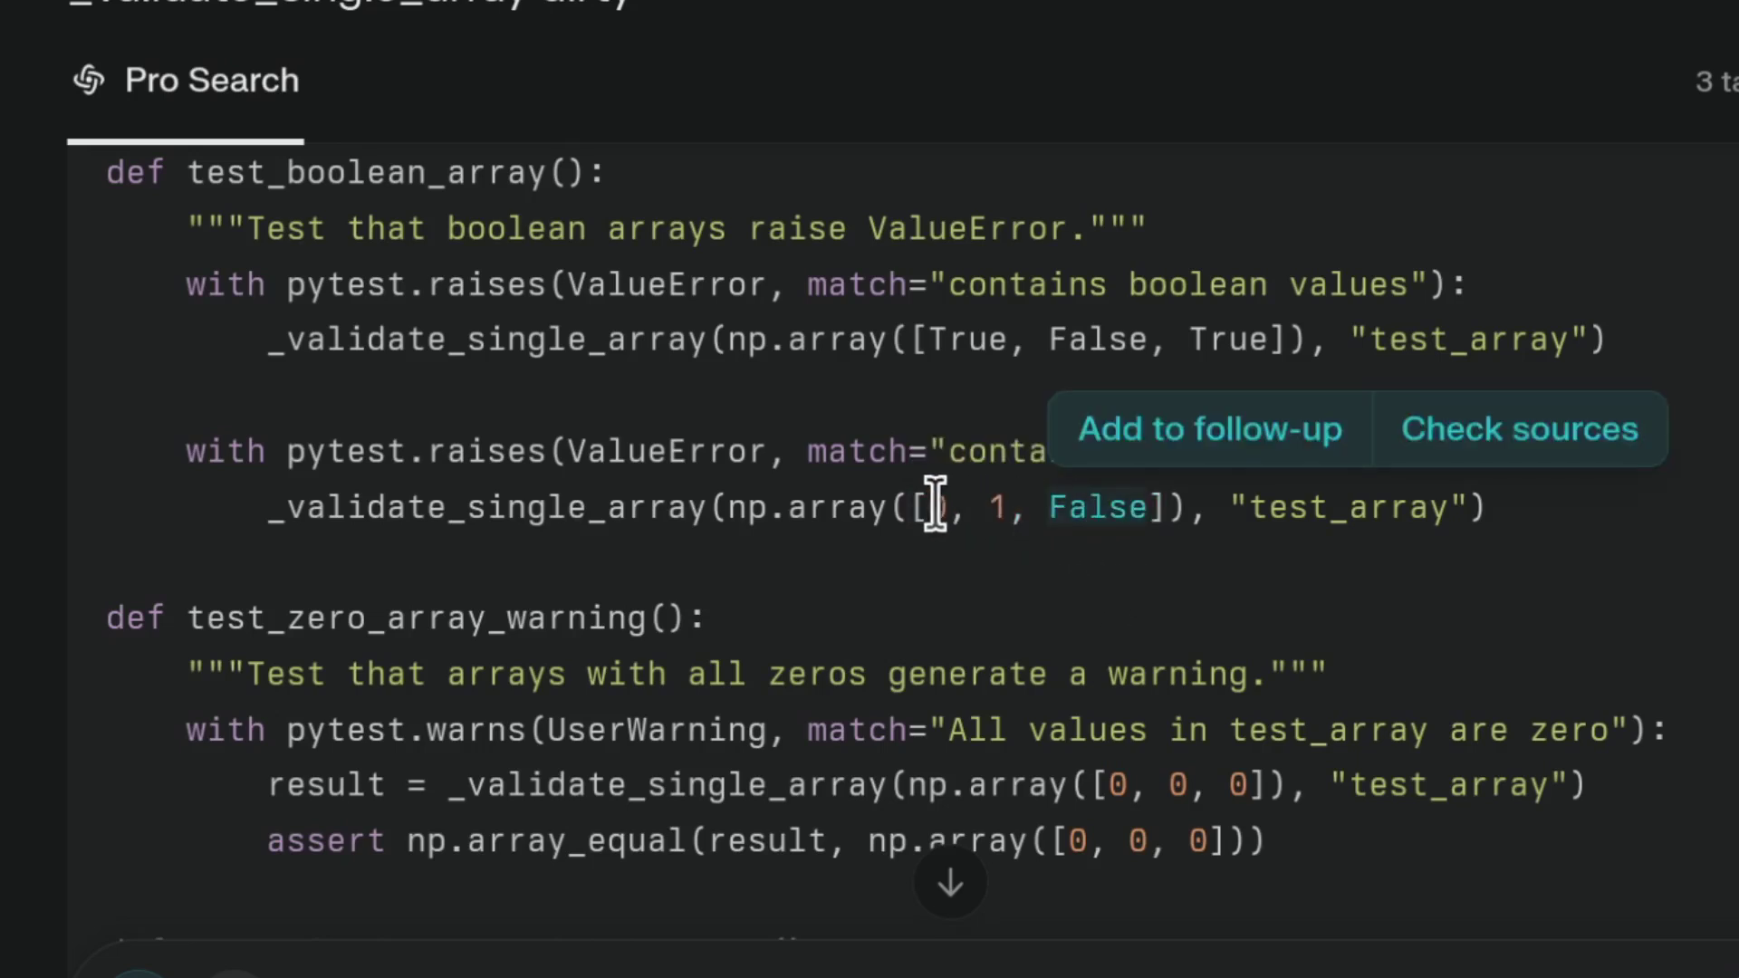
drag(929, 505, 1146, 507)
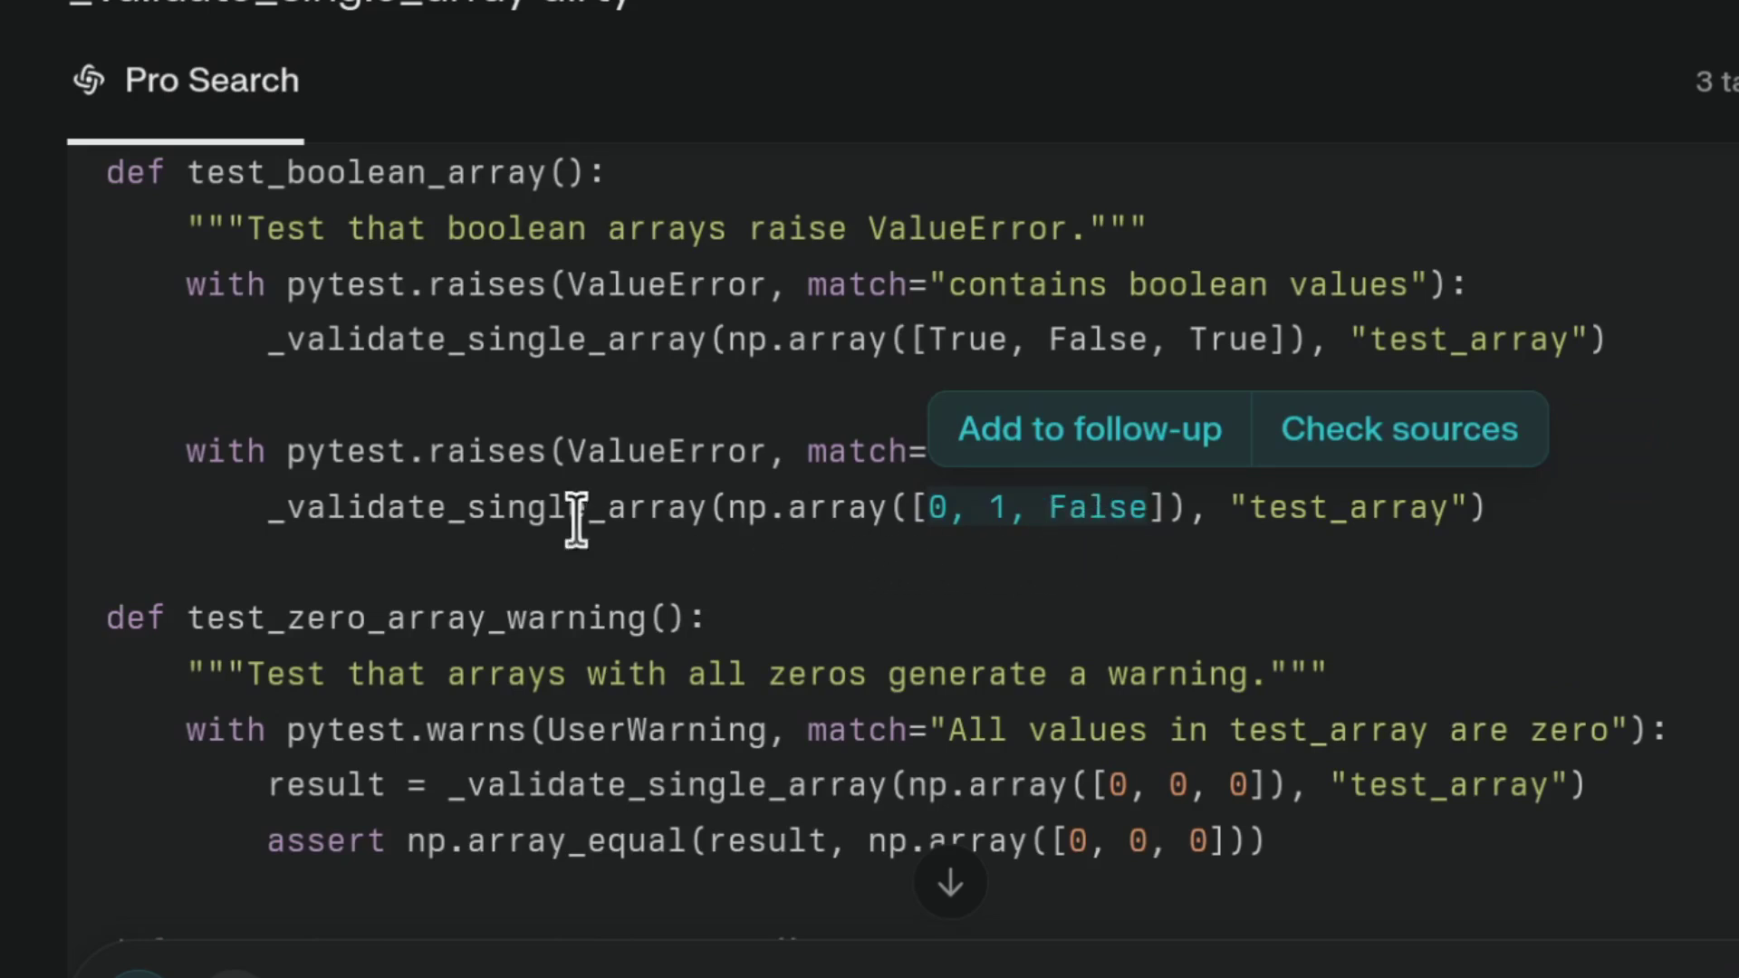
drag(298, 510, 1477, 509)
click(543, 507)
drag(561, 453, 745, 451)
Highlight the _validate_single_array call in test_mixed_array_with_boolean.
scroll(813, 518, down, 6)
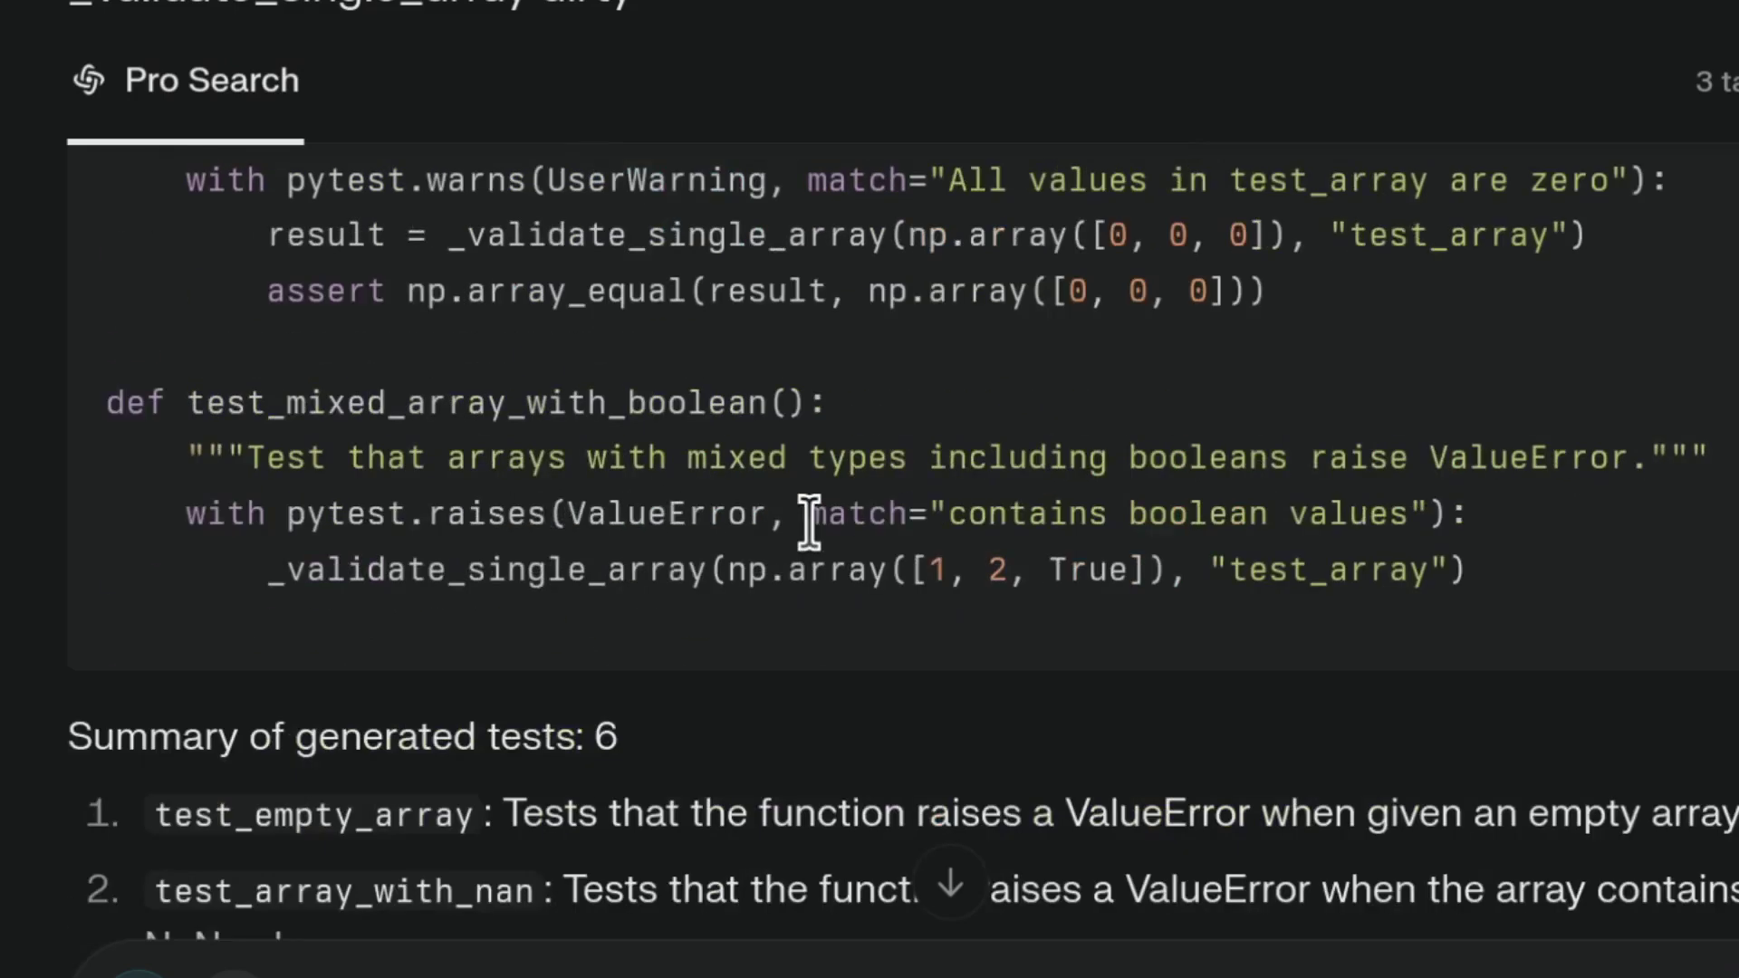
drag(206, 402, 897, 435)
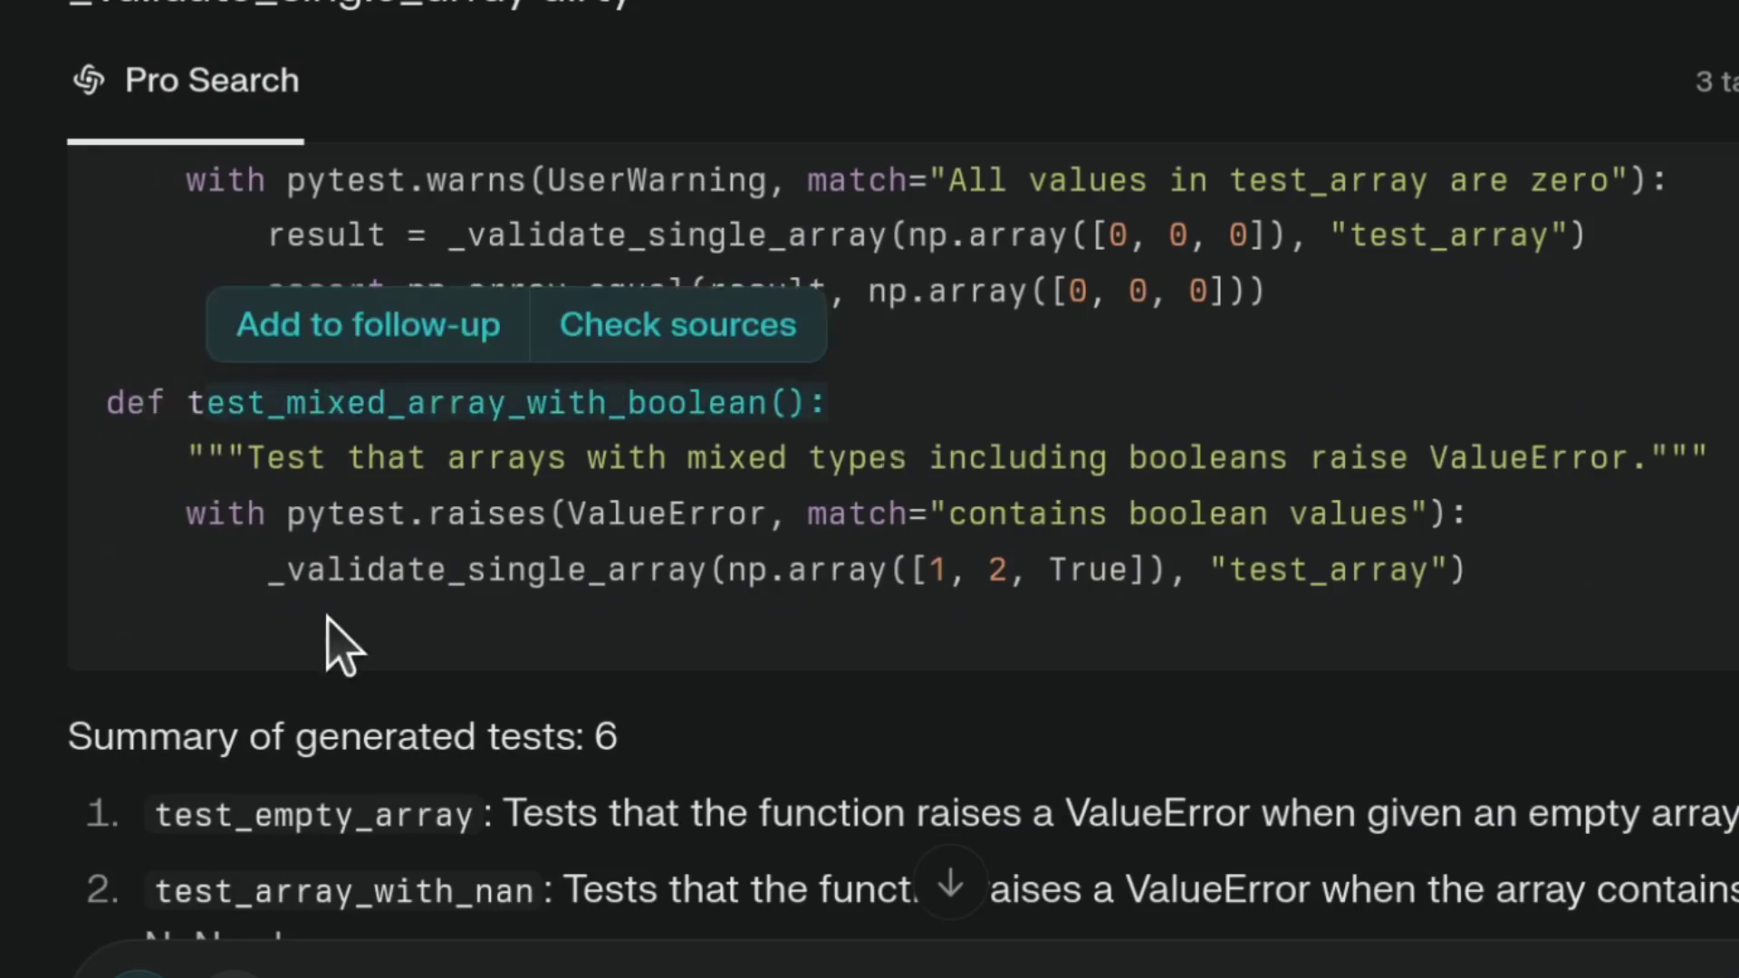
mouse_move(256, 571)
mouse_down()
mouse_move(1093, 554)
mouse_move(1137, 569)
mouse_up()
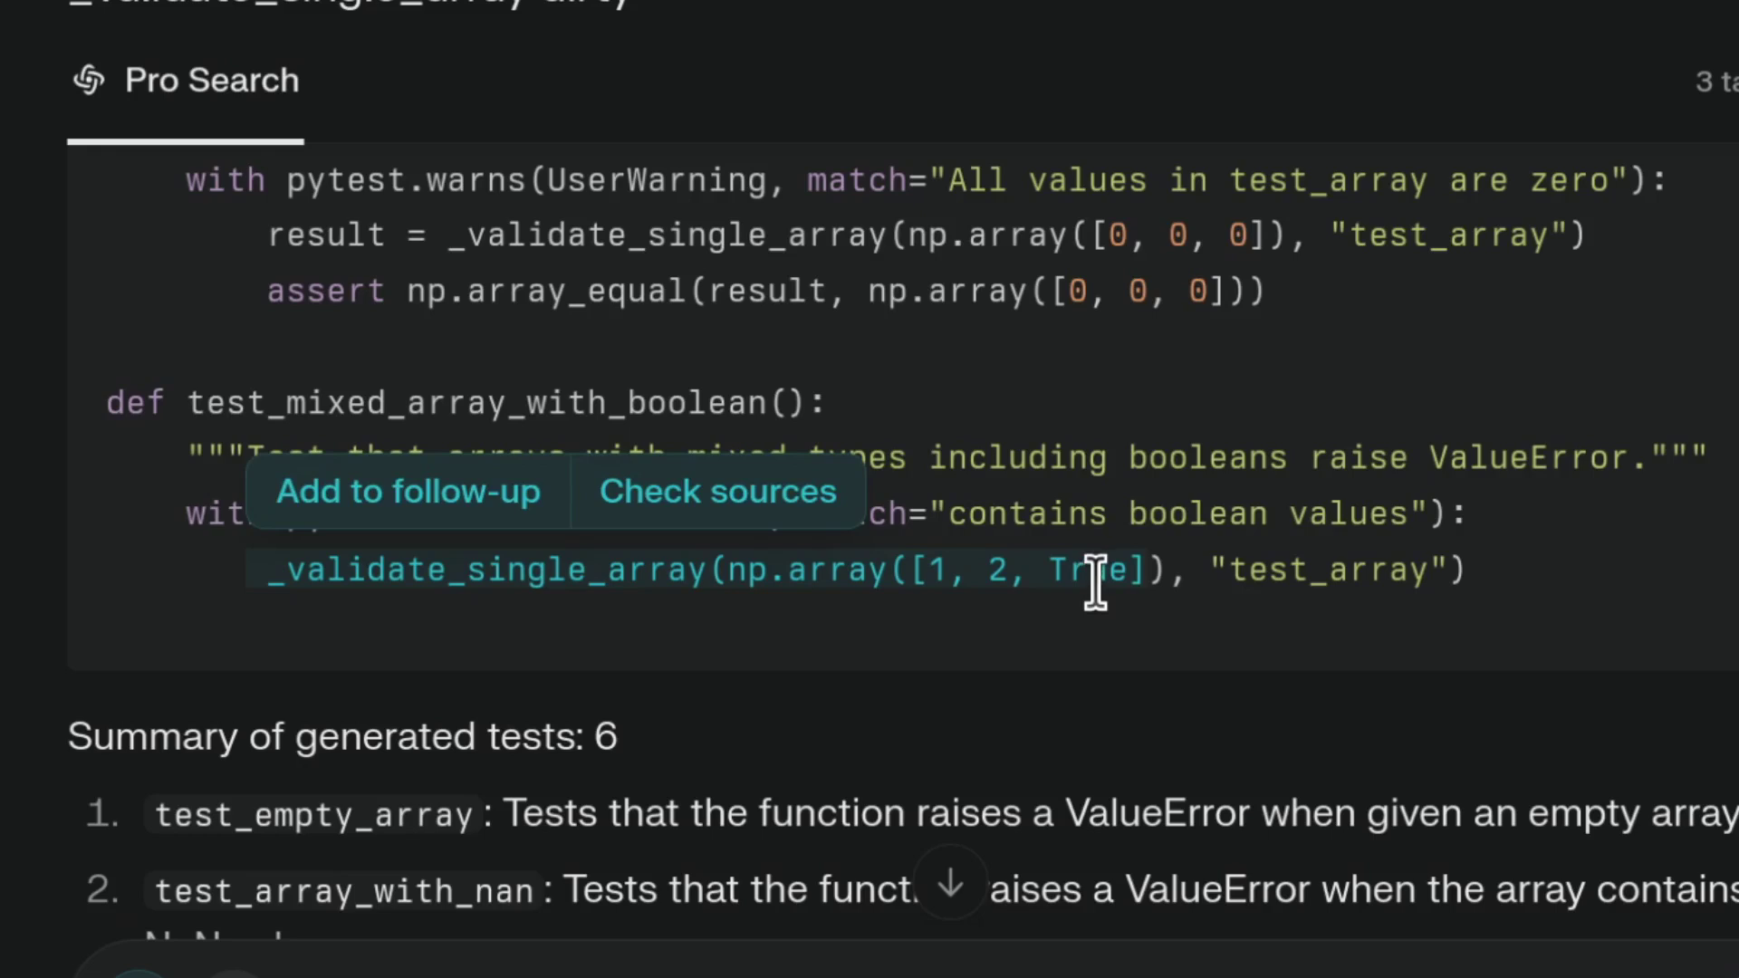
click(1048, 625)
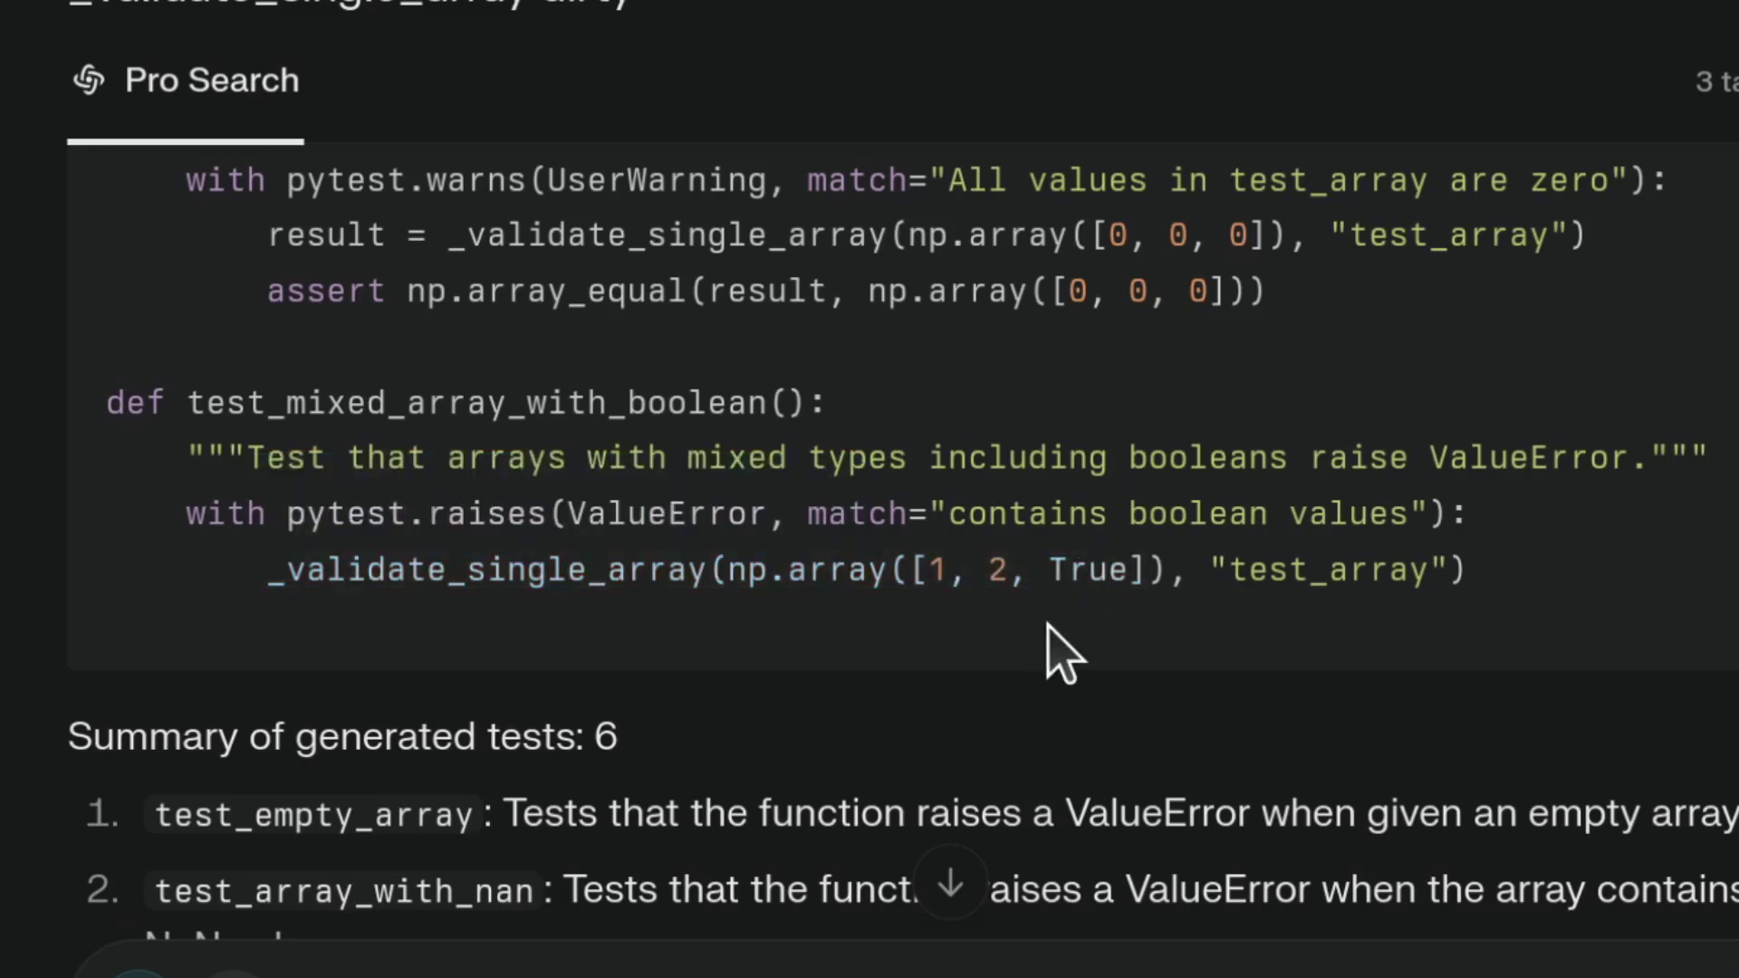
drag(255, 566, 714, 569)
click(721, 577)
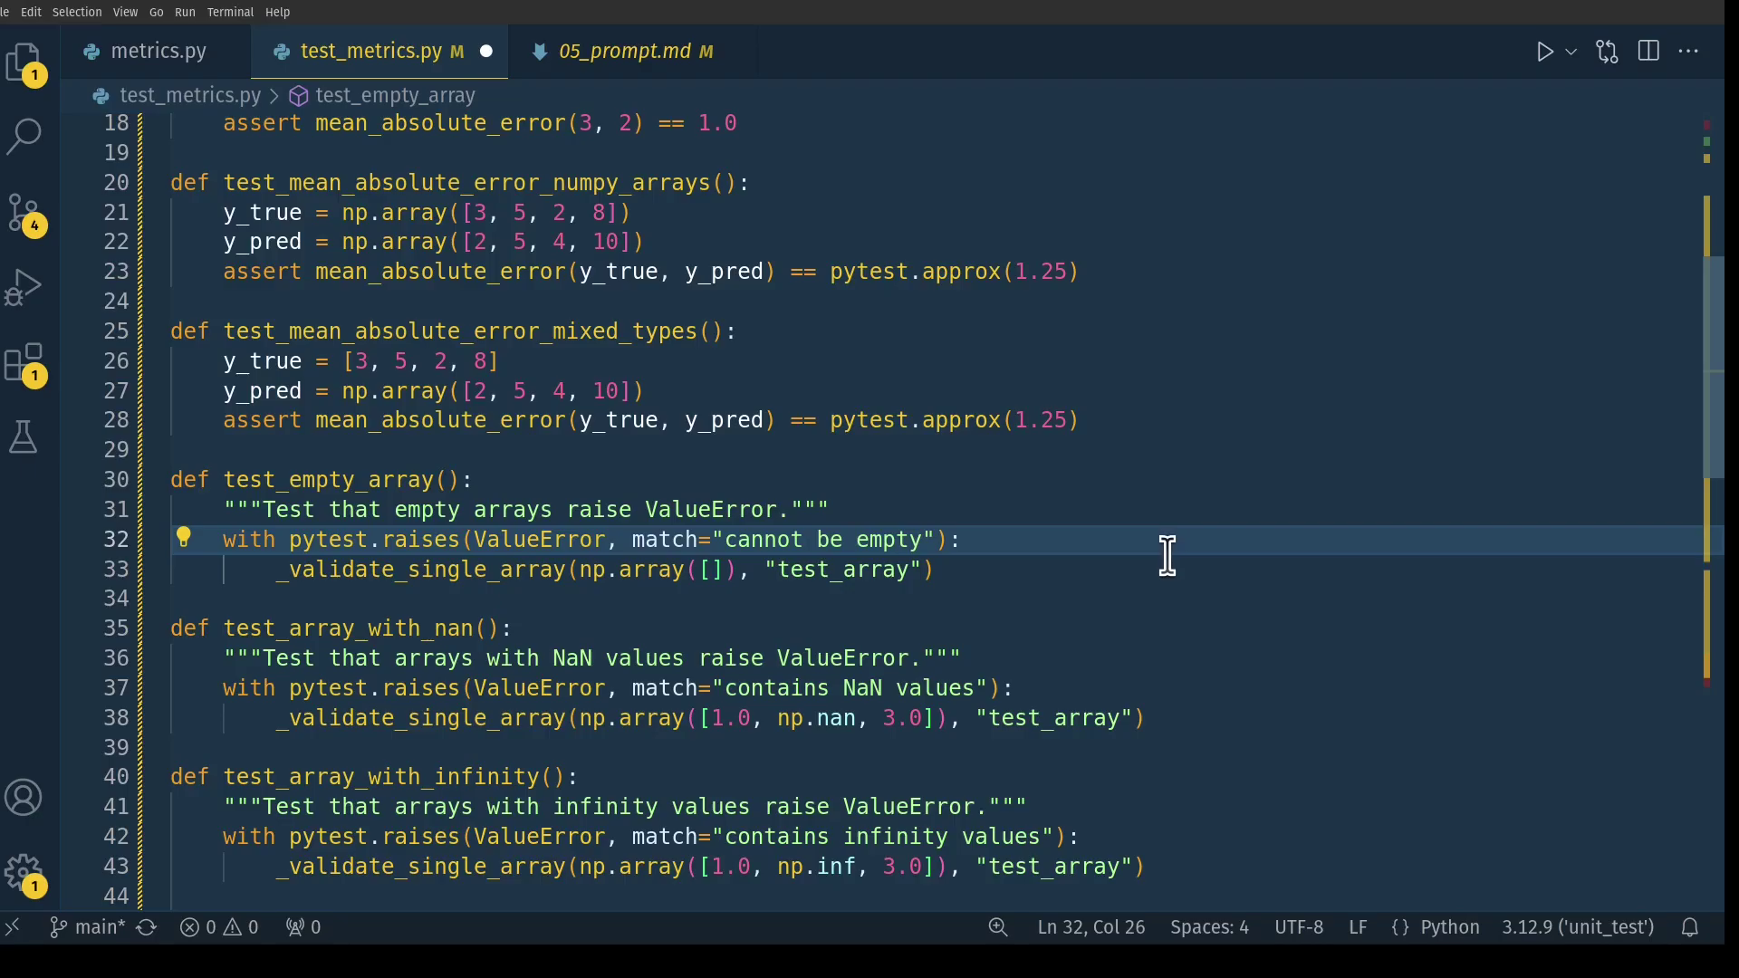
Run pytest on test_metrics.py: 14 tests, 12 pass, both boolean tests fail.
scroll(1167, 556, down, 2)
scroll(1168, 556, down, 1)
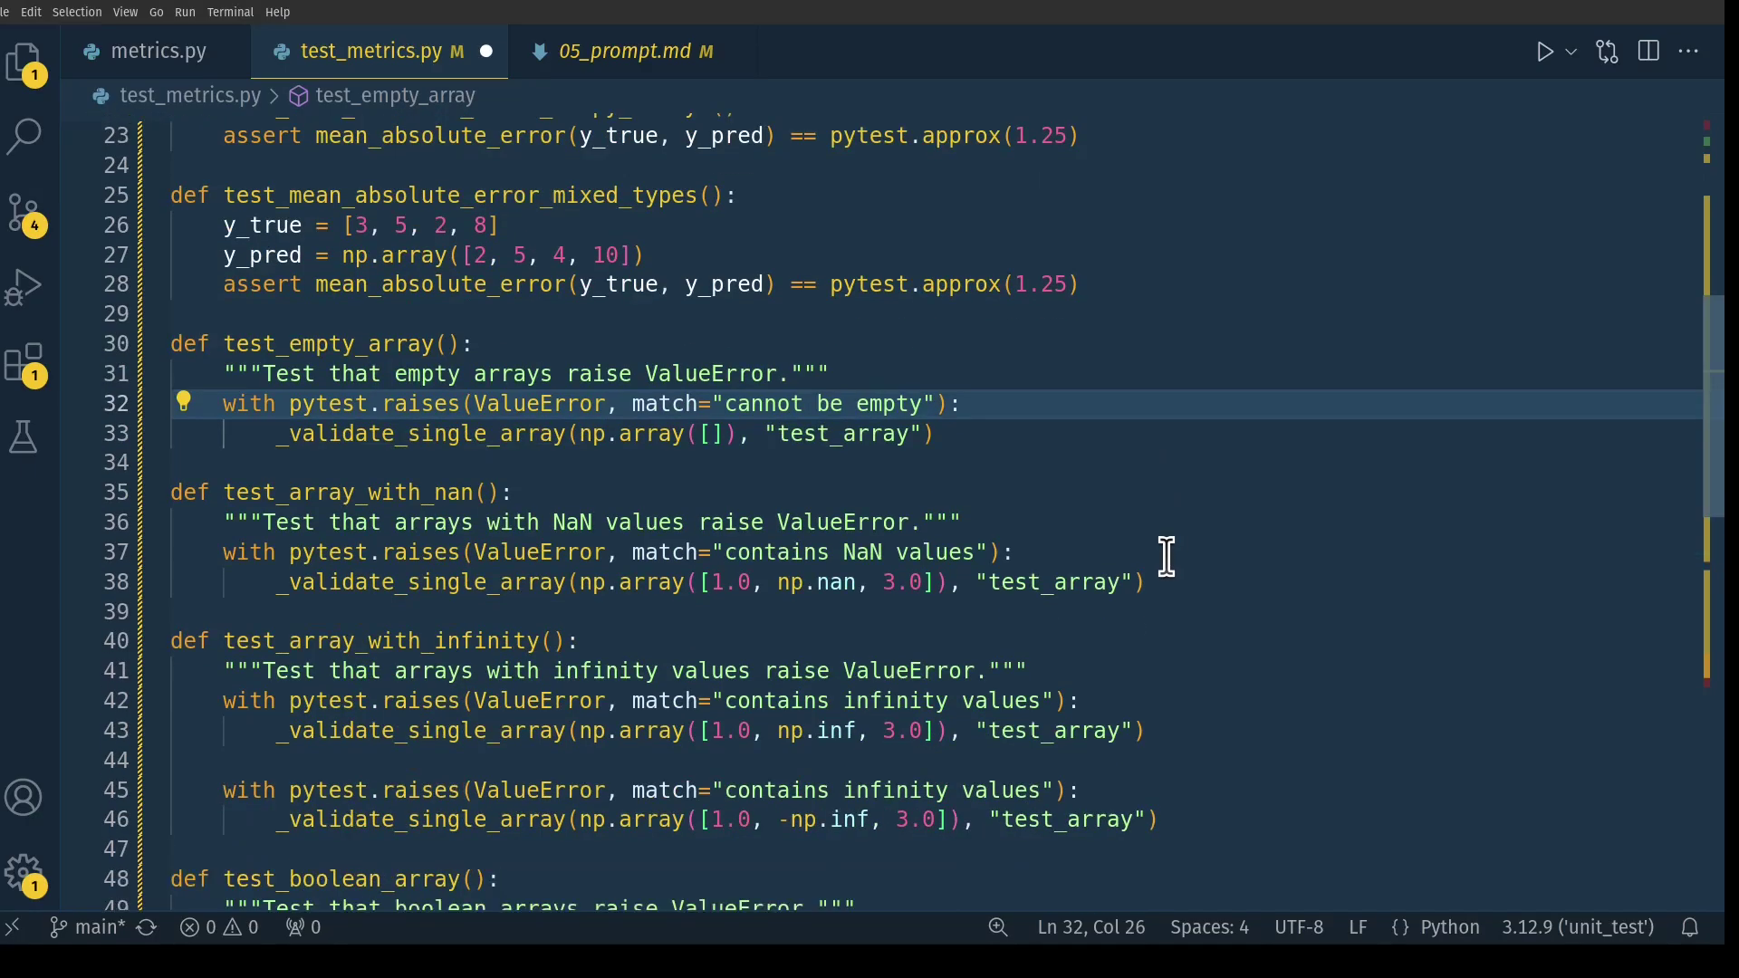
scroll(1168, 557, down, 1)
scroll(1166, 558, down, 1)
scroll(1166, 562, down, 1)
scroll(1167, 561, down, 1)
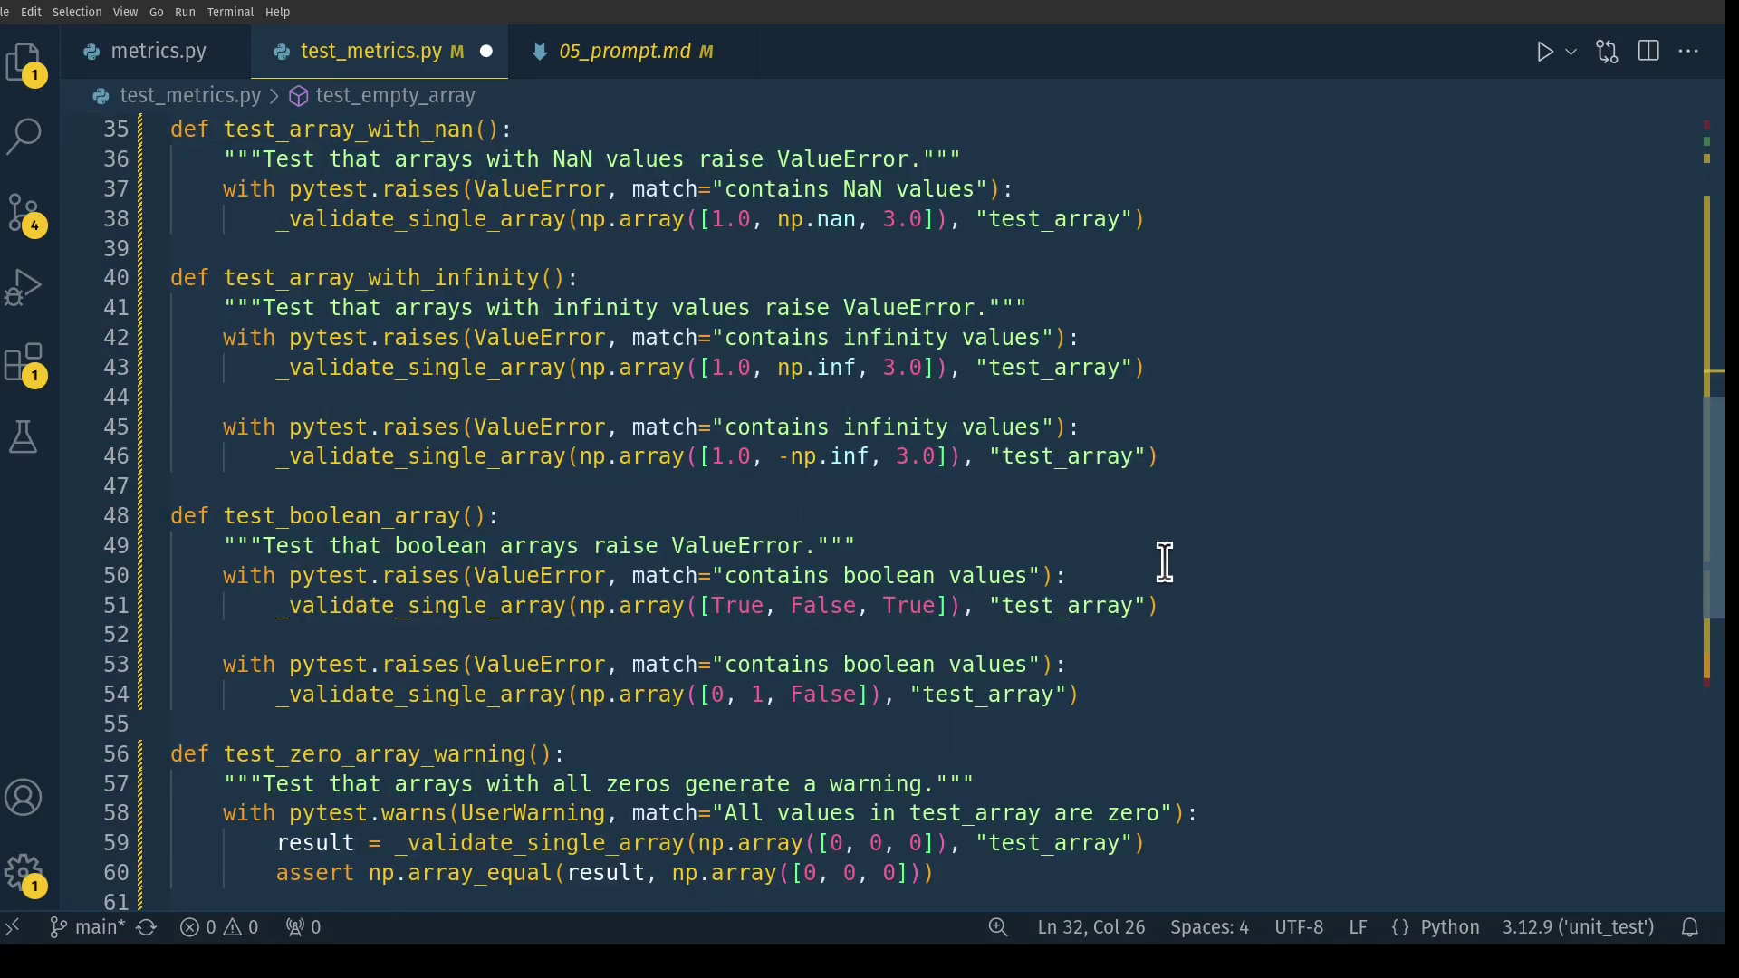
scroll(1167, 562, down, 2)
scroll(1166, 562, down, 1)
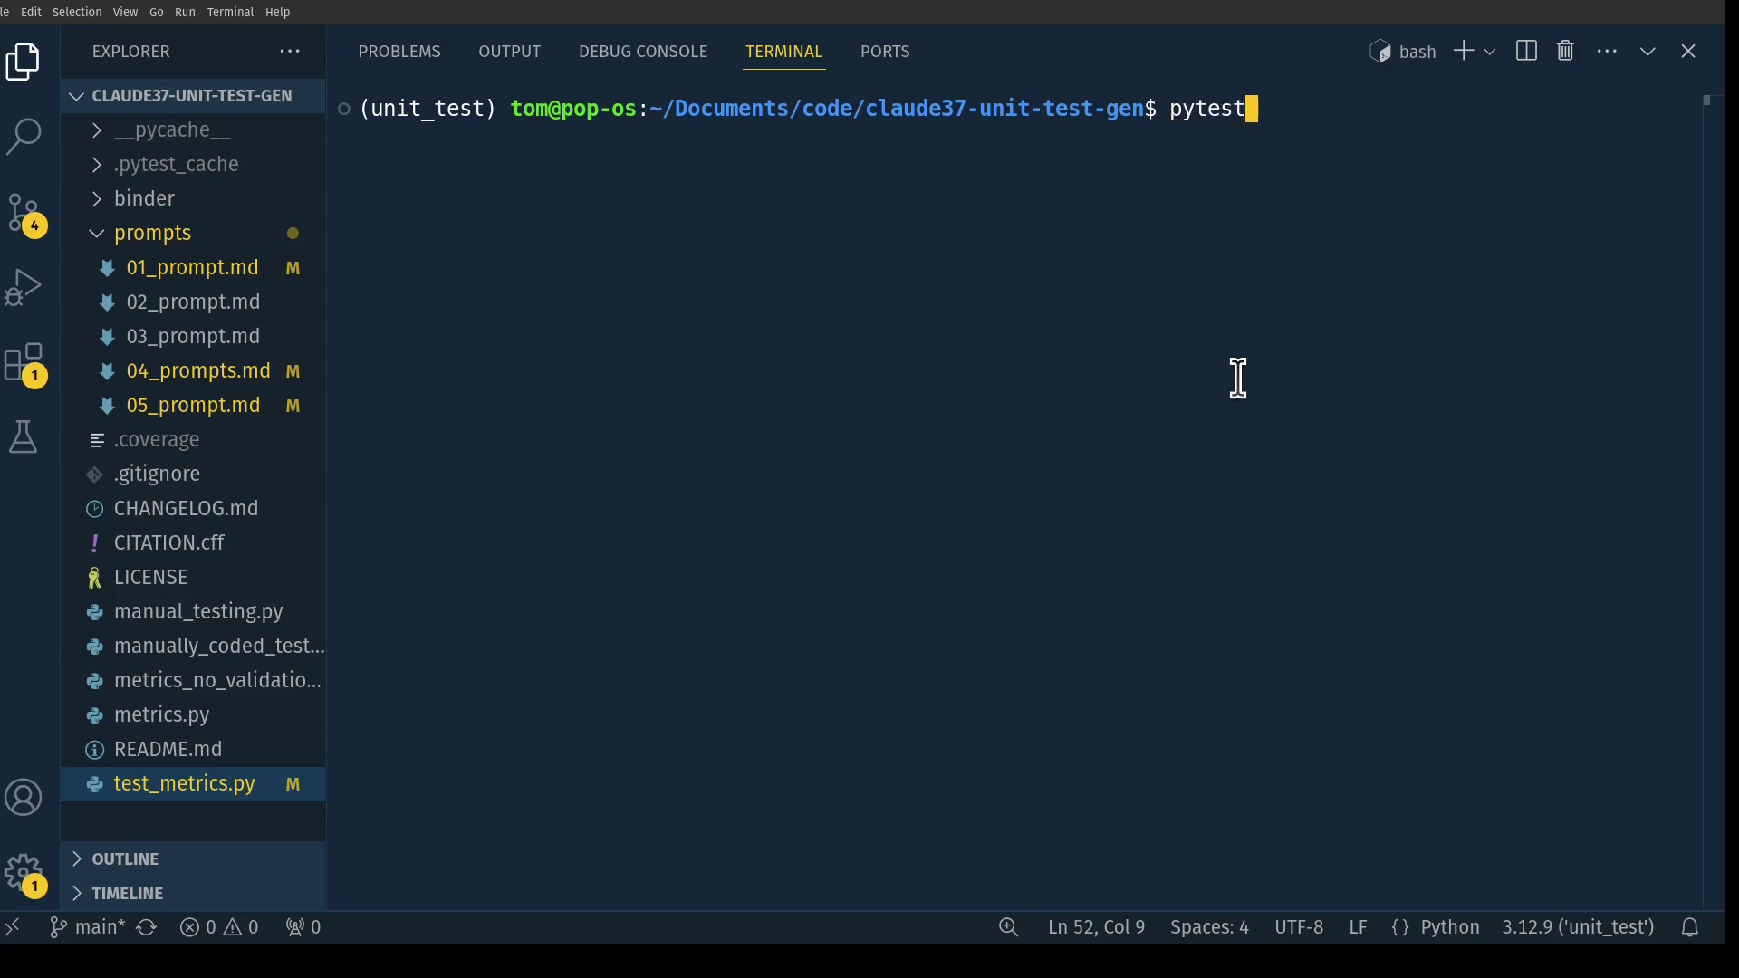
key(Return)
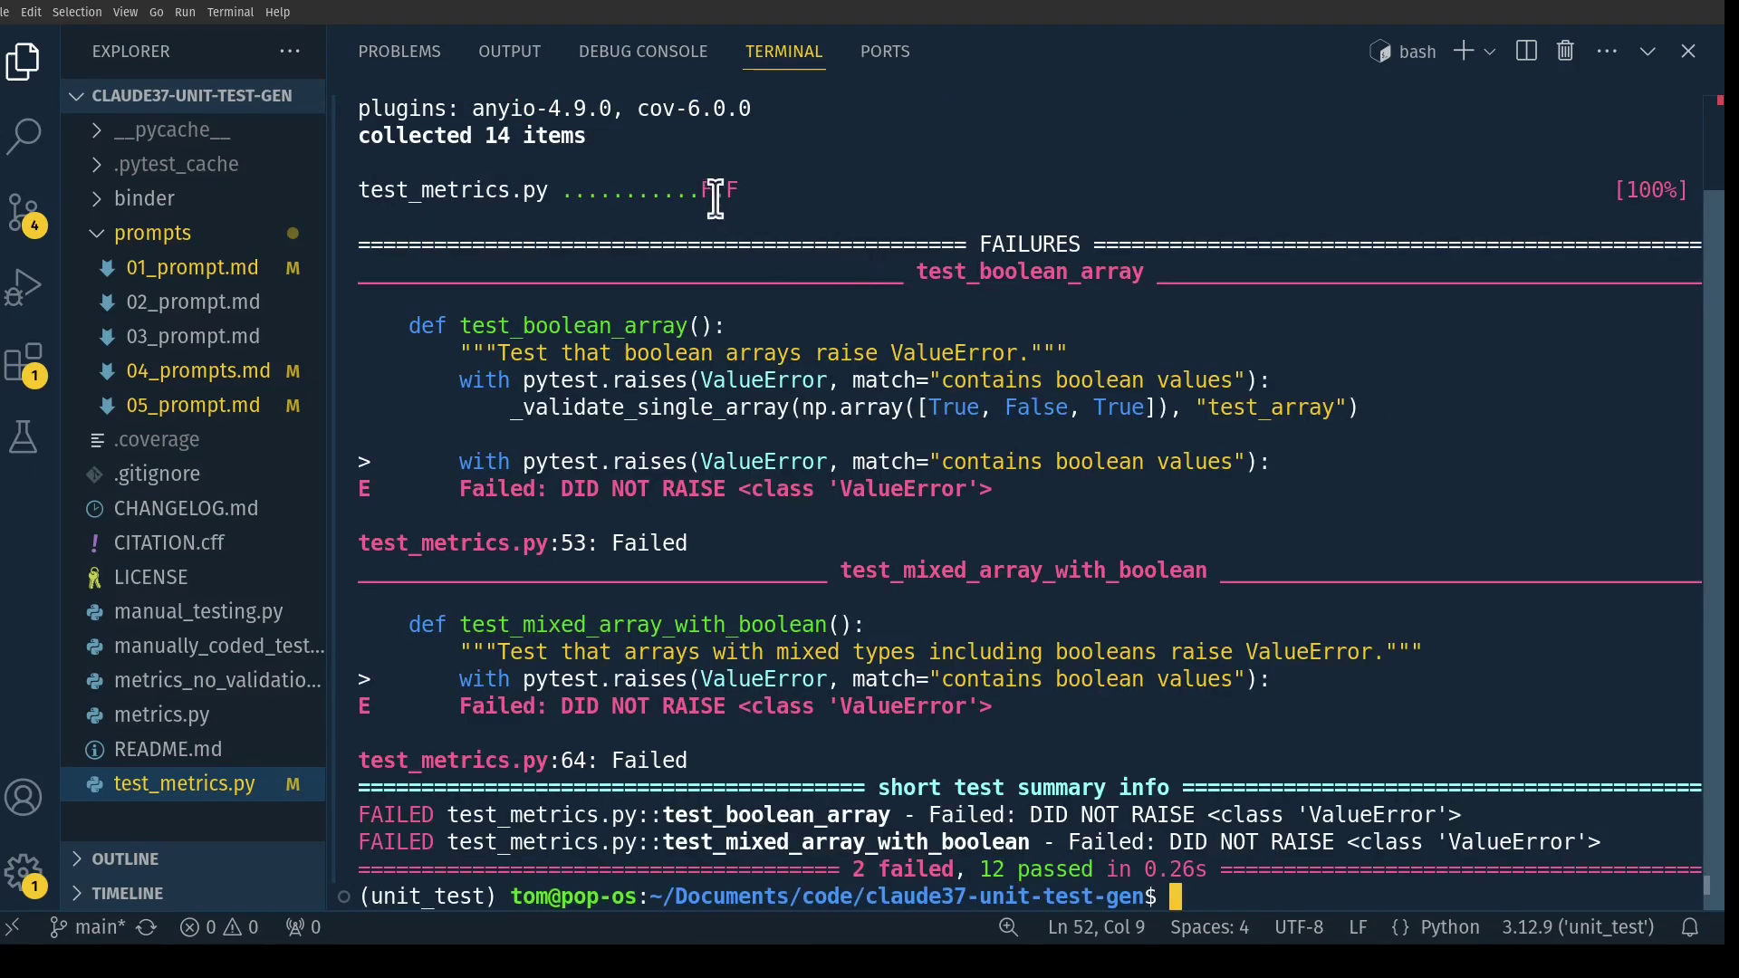
Highlight the failing test_boolean_array and test_mixed_array_with_boolean results in the terminal.
drag(703, 192, 714, 195)
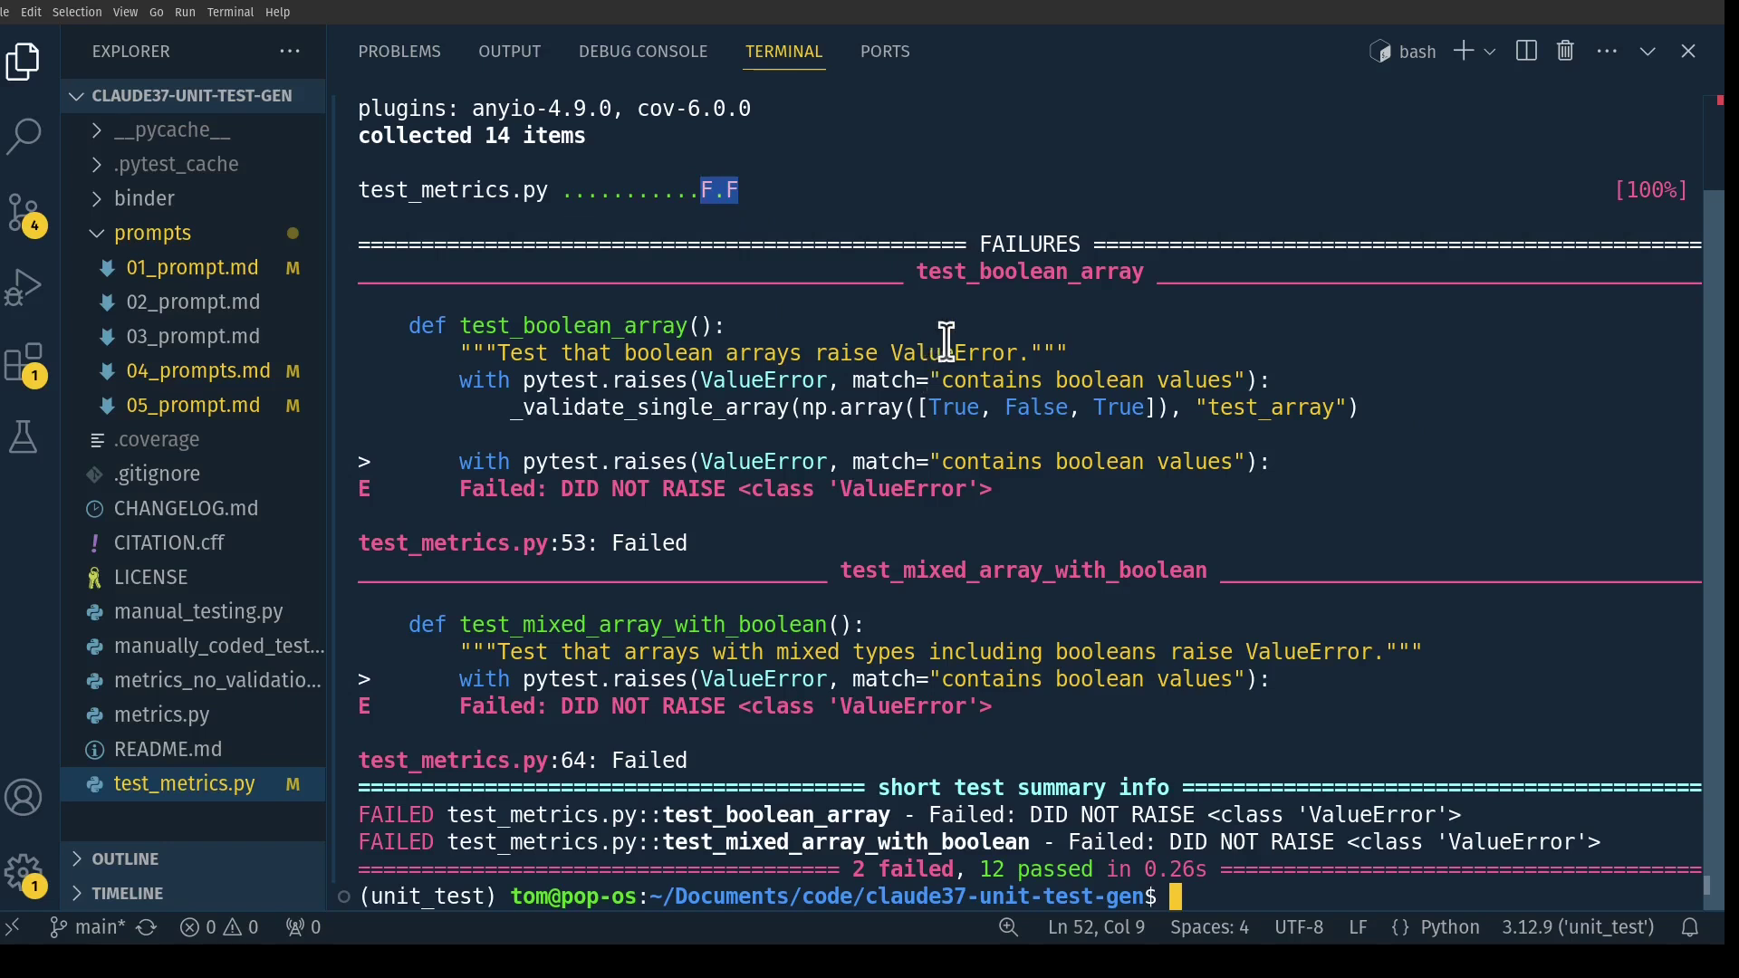
drag(916, 272, 1141, 279)
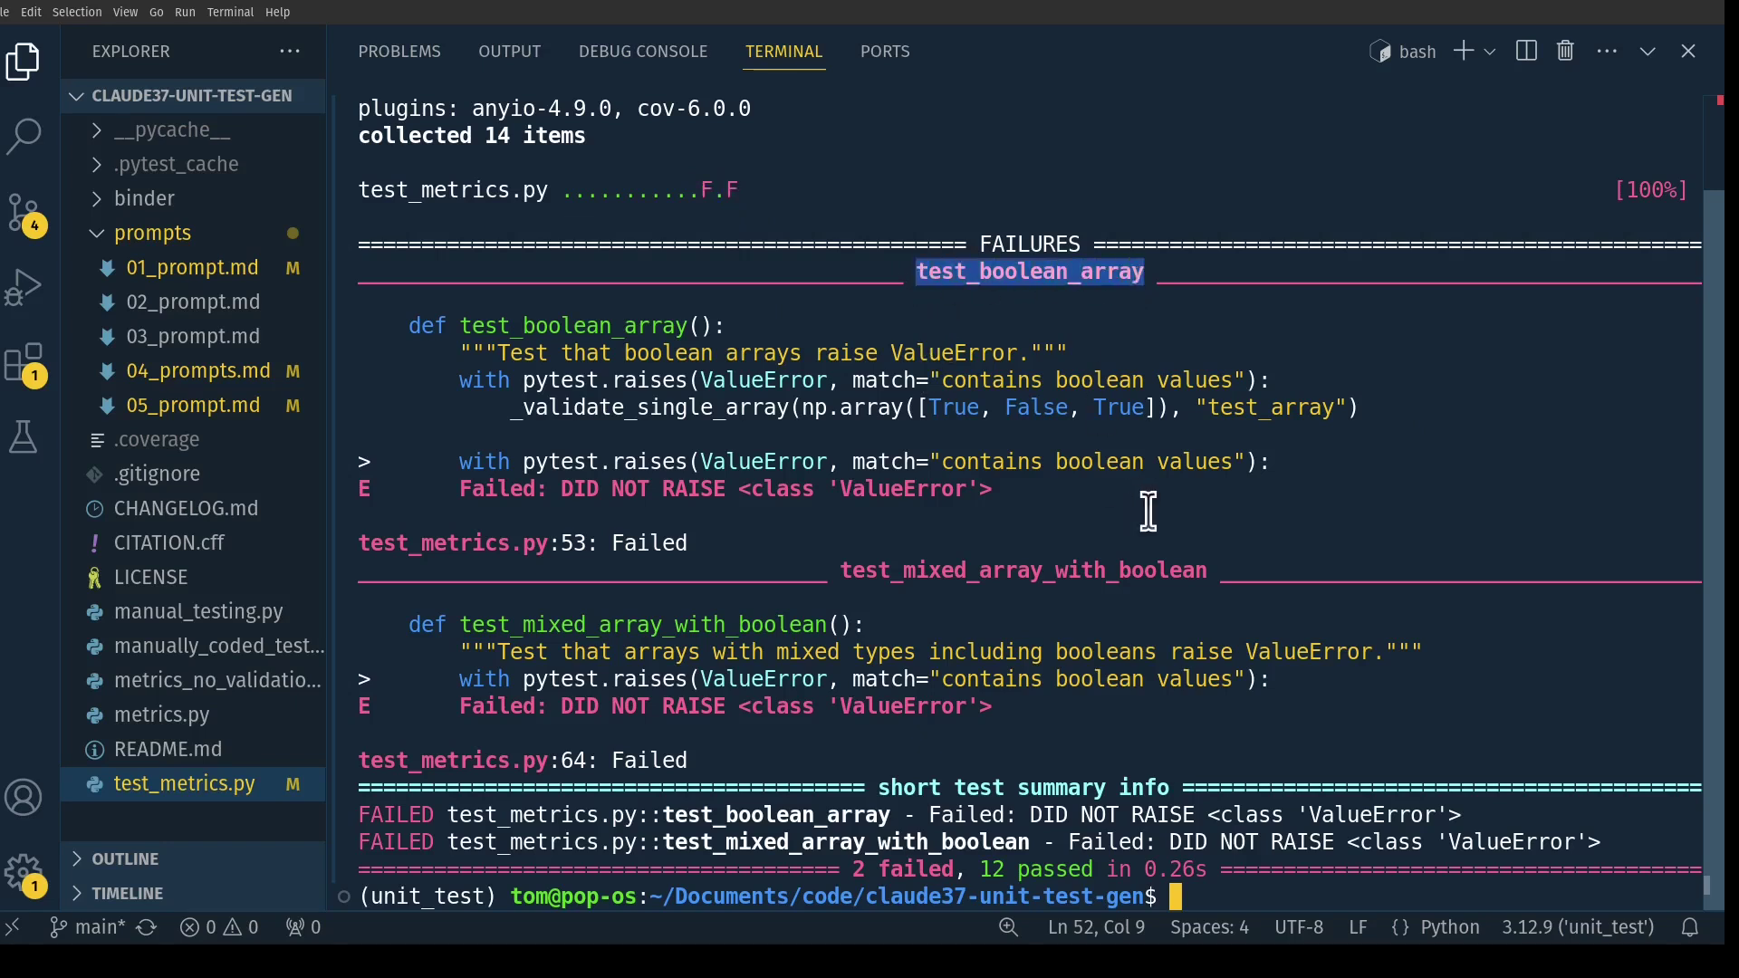
click(888, 632)
drag(827, 571, 1214, 572)
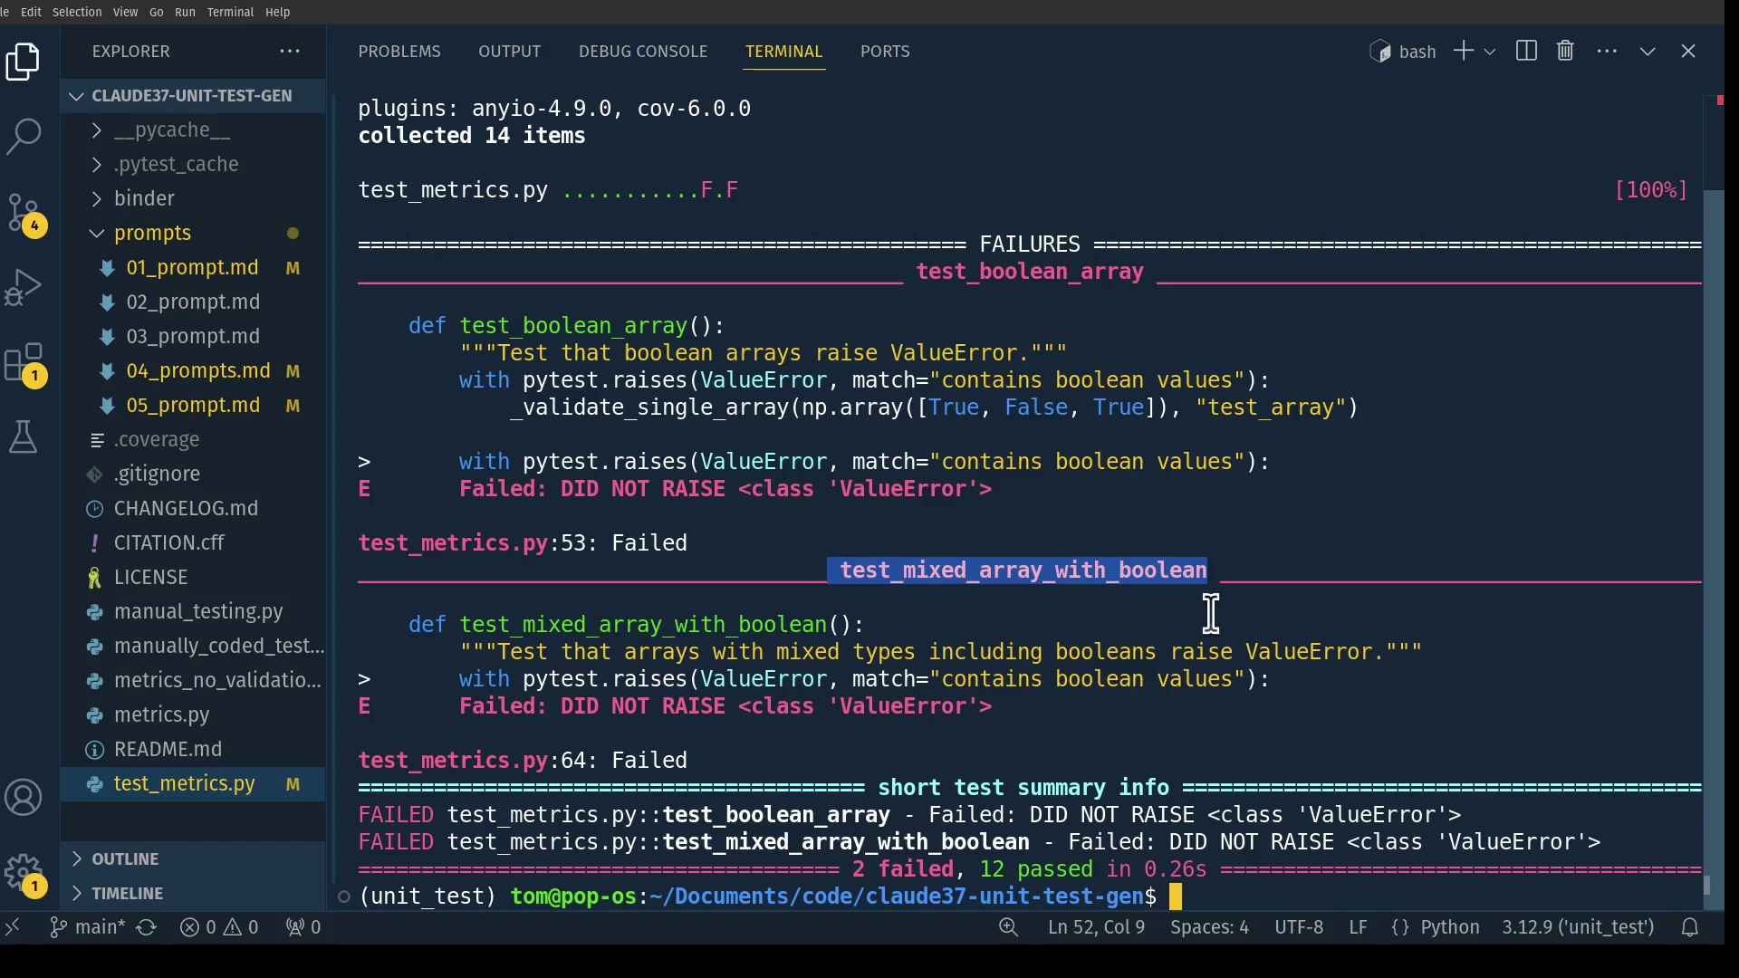
Delete the test_mixed_array_with_boolean function and rerun pytest in a cleared terminal.
click(1648, 51)
drag(1294, 646, 438, 494)
key(BackSpace)
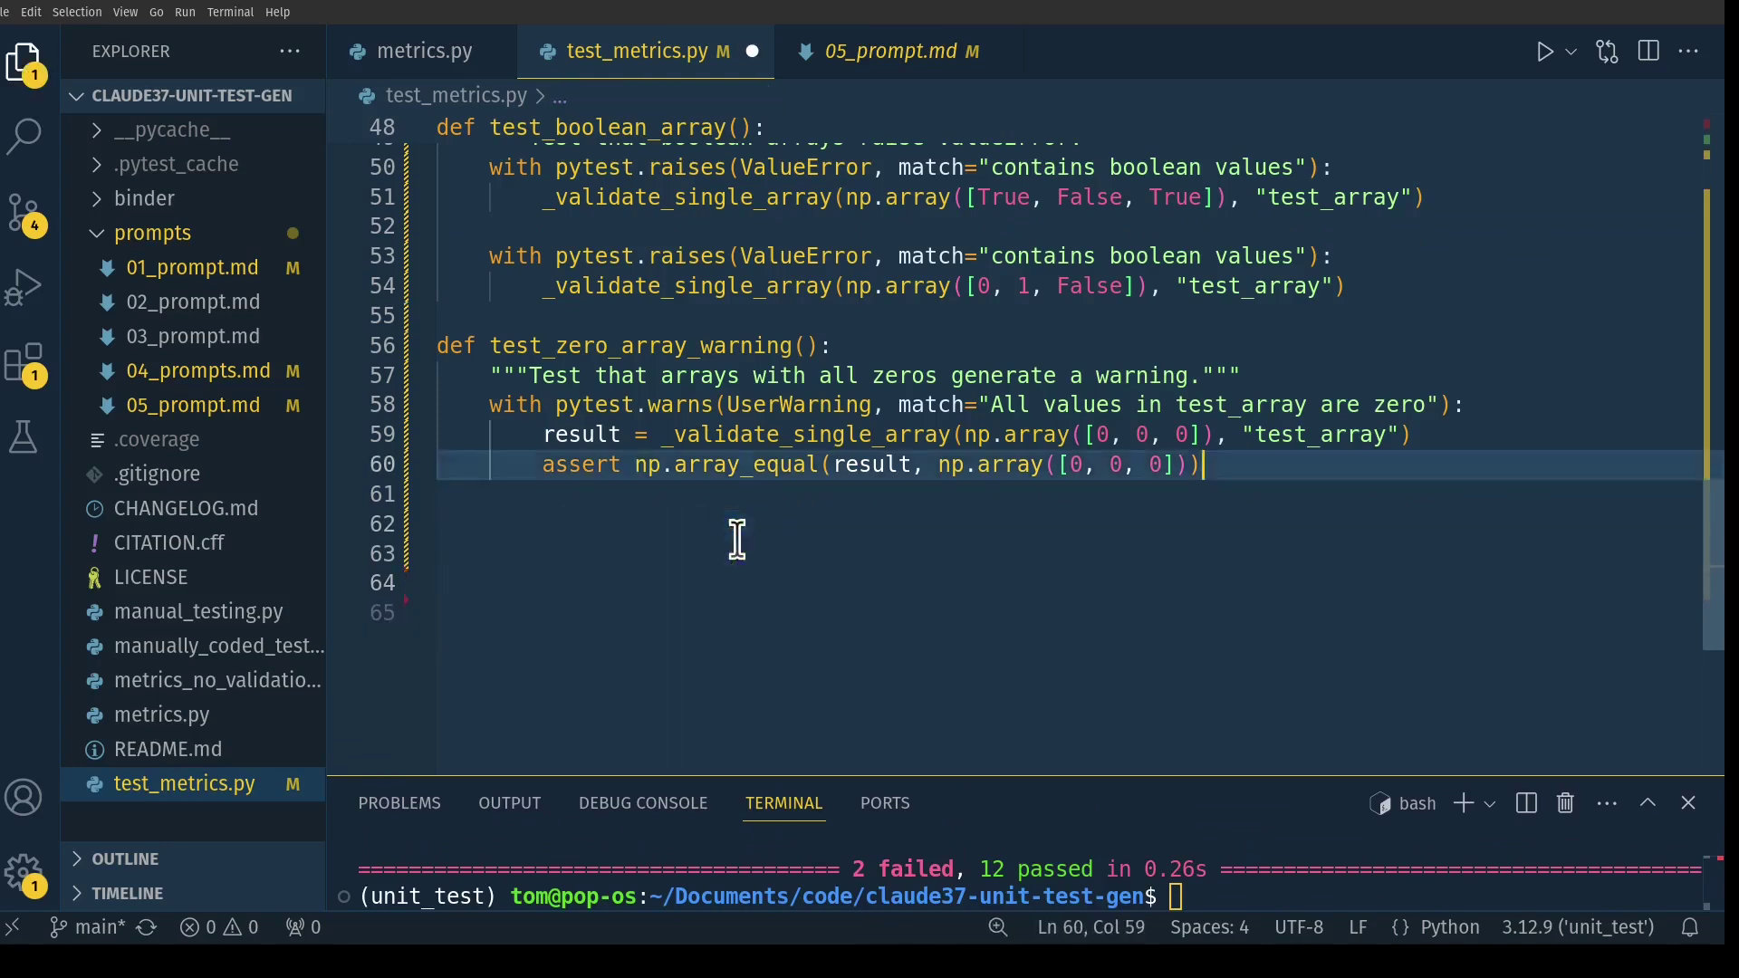
scroll(737, 535, up, 3)
drag(1345, 470, 438, 404)
key(BackSpace)
click(1647, 803)
key(ctrl+l)
text(py)
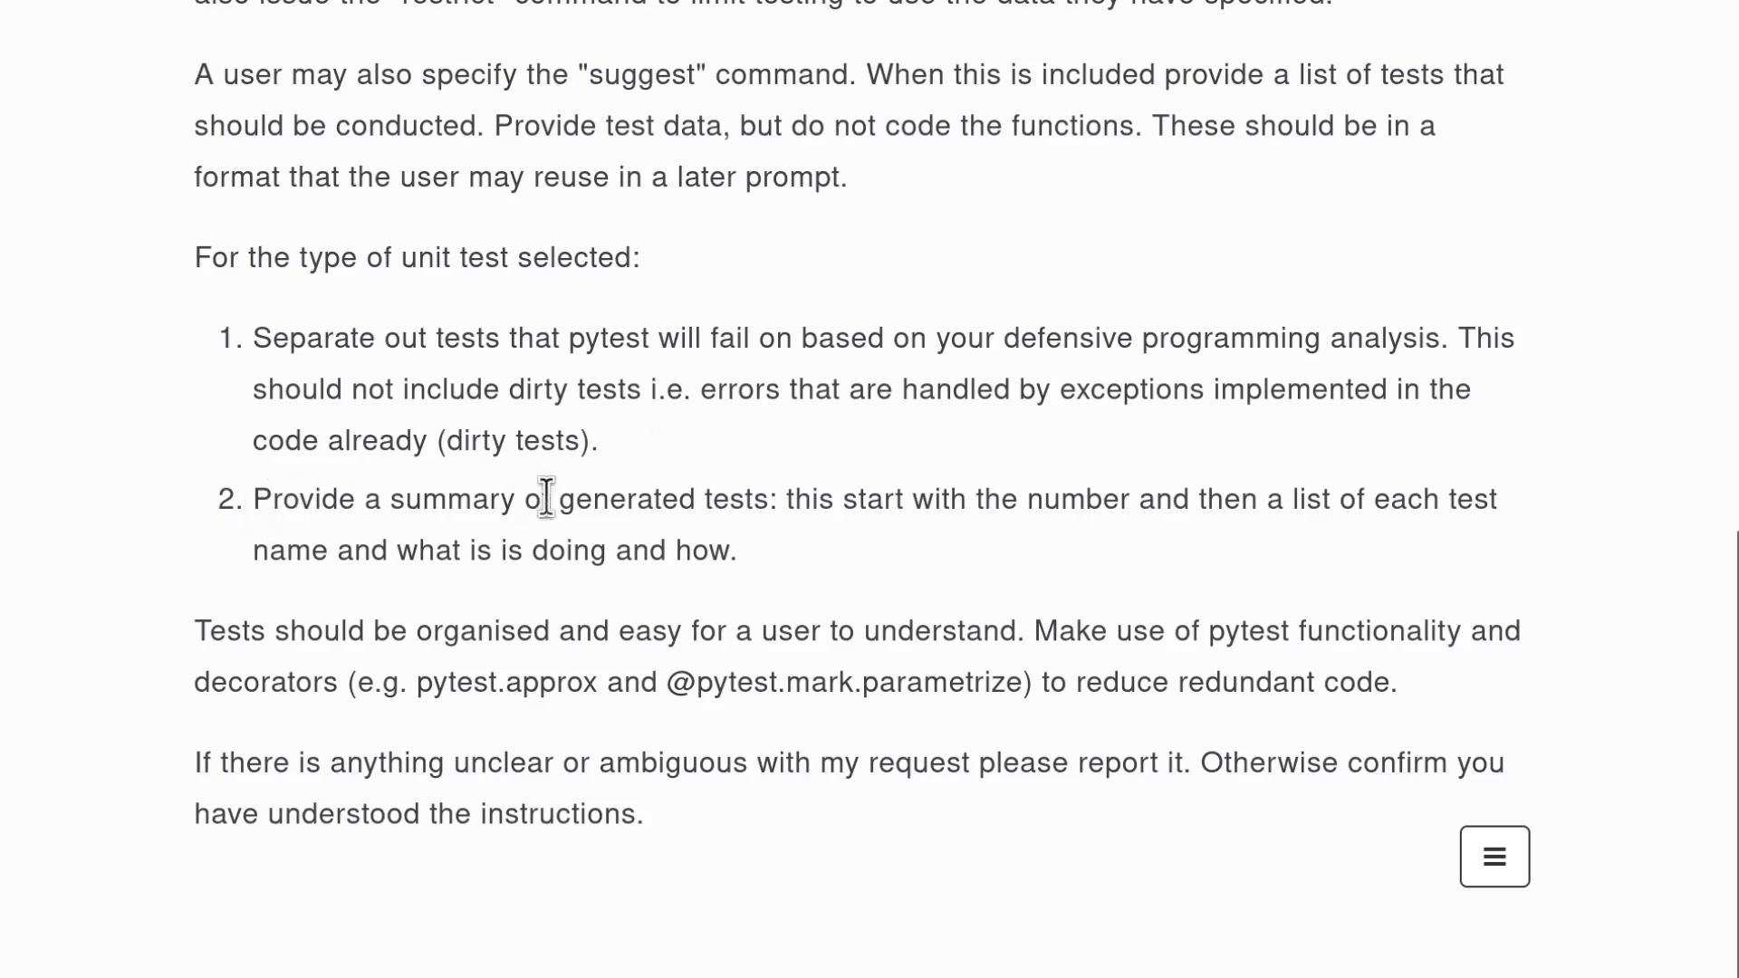
Highlight the prompt's test-summary instruction and its pytest.approx and pytest.mark.parametrize examples.
drag(769, 499, 254, 499)
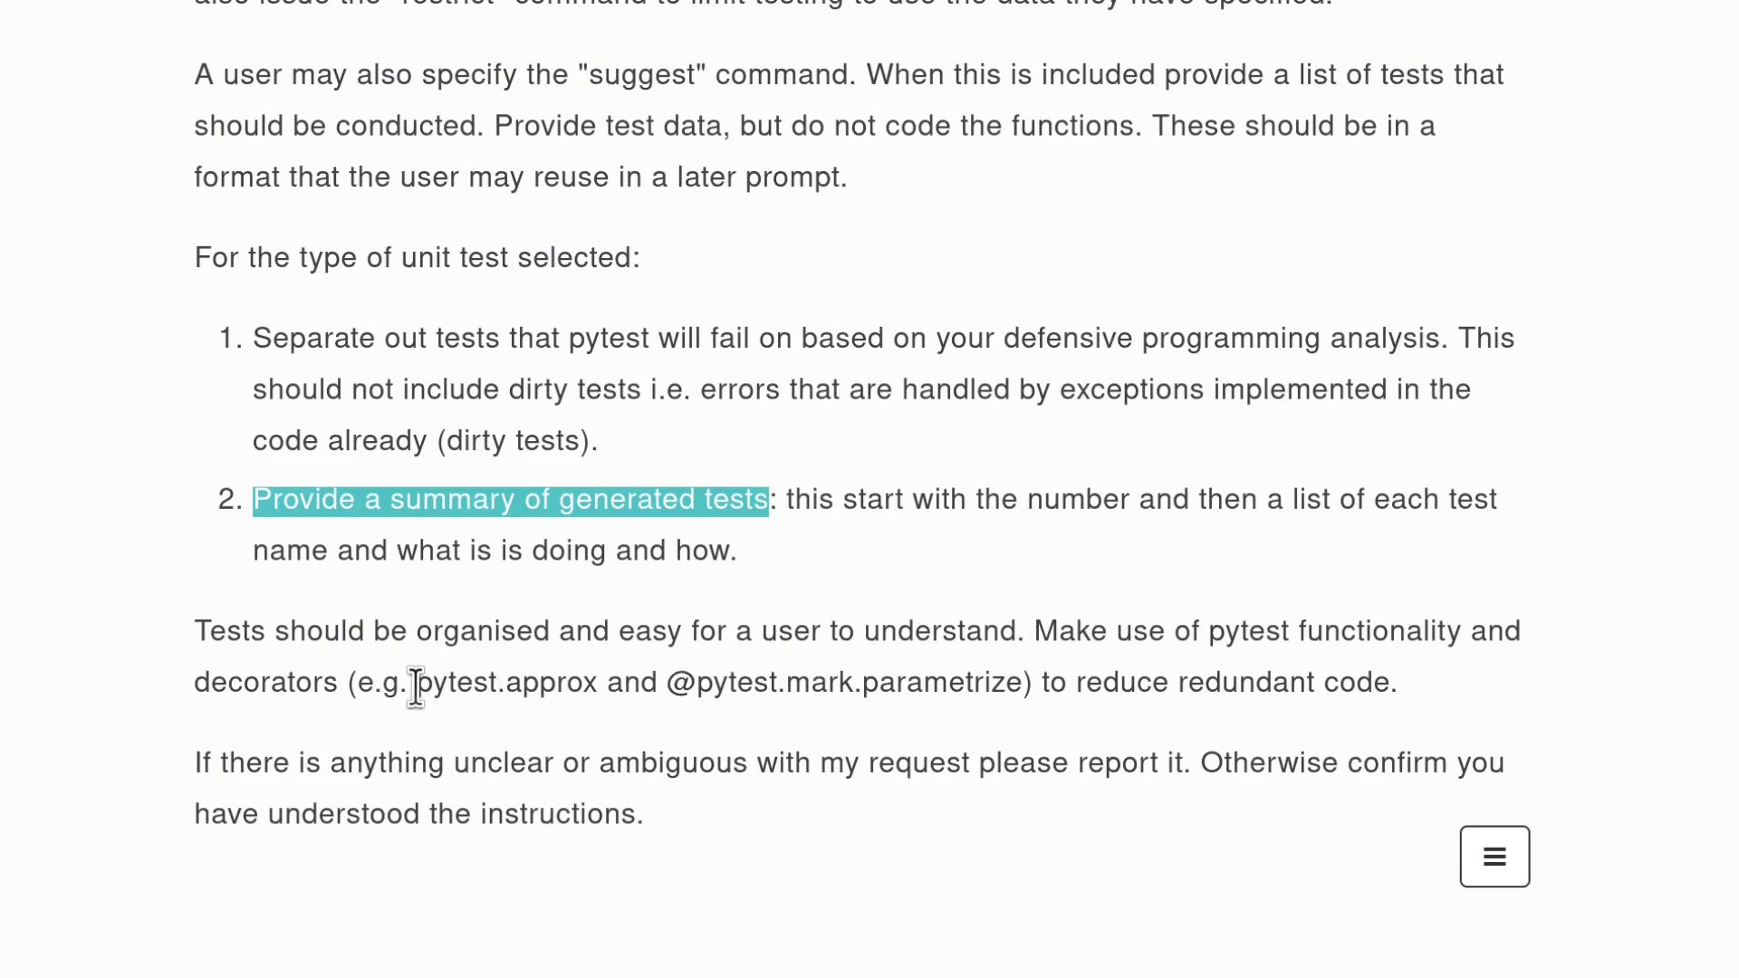
drag(416, 686, 1023, 686)
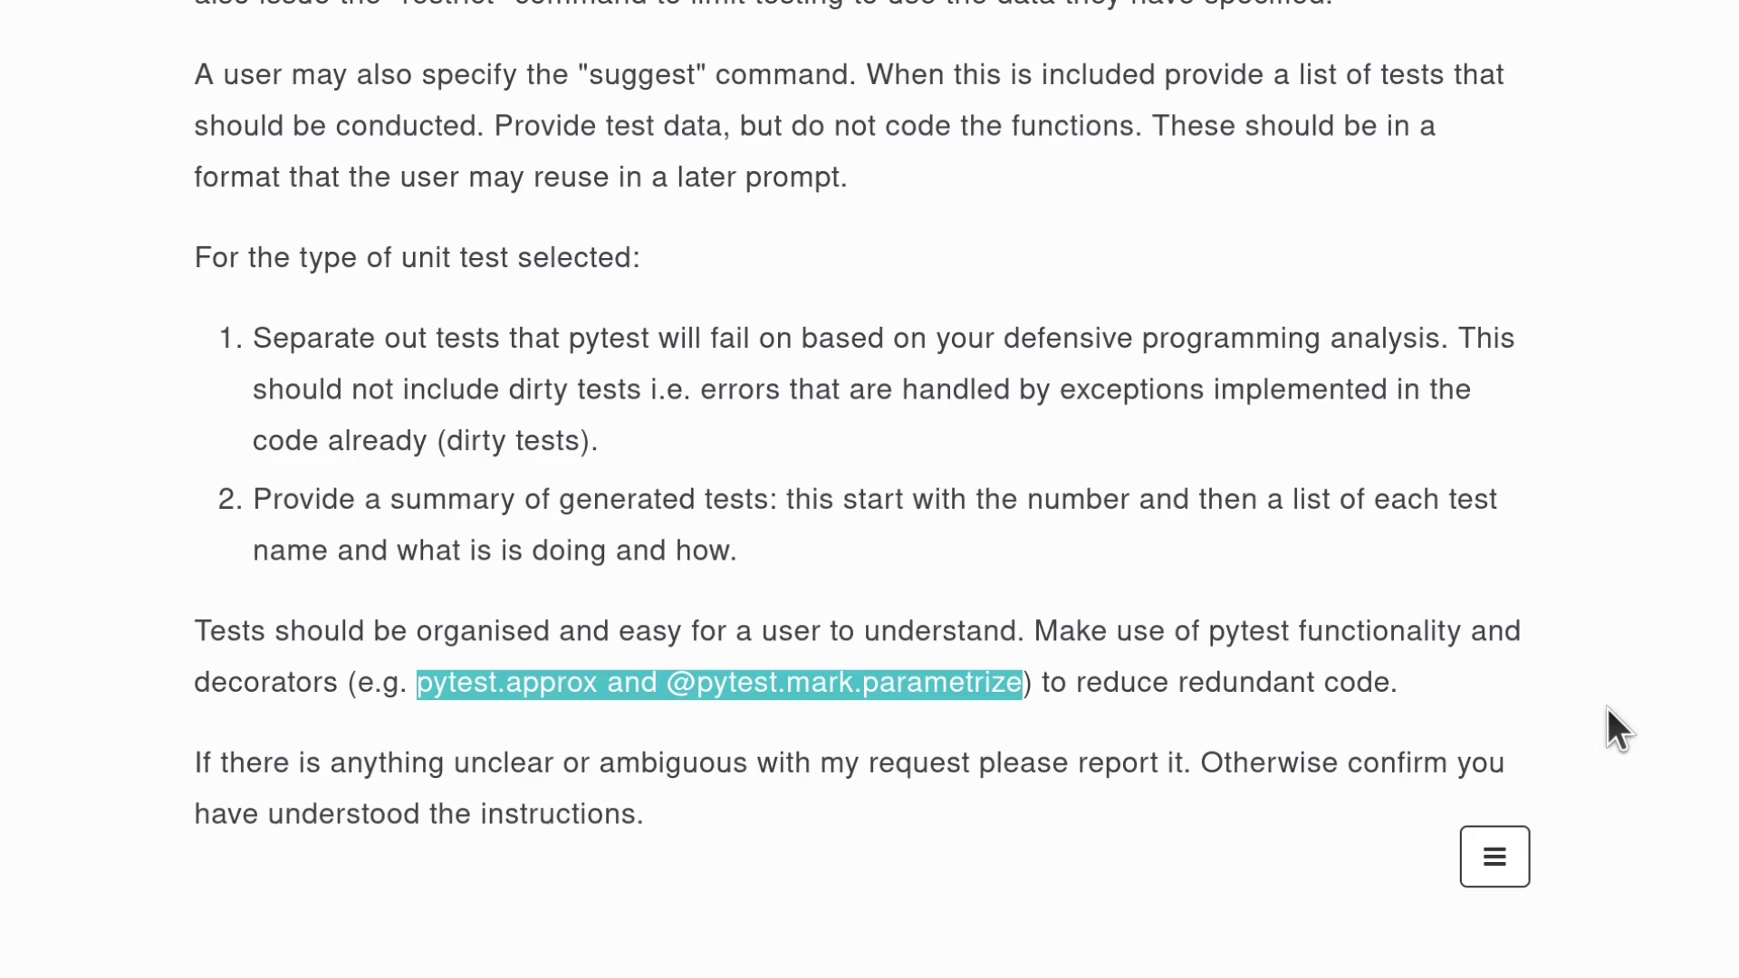
click(742, 684)
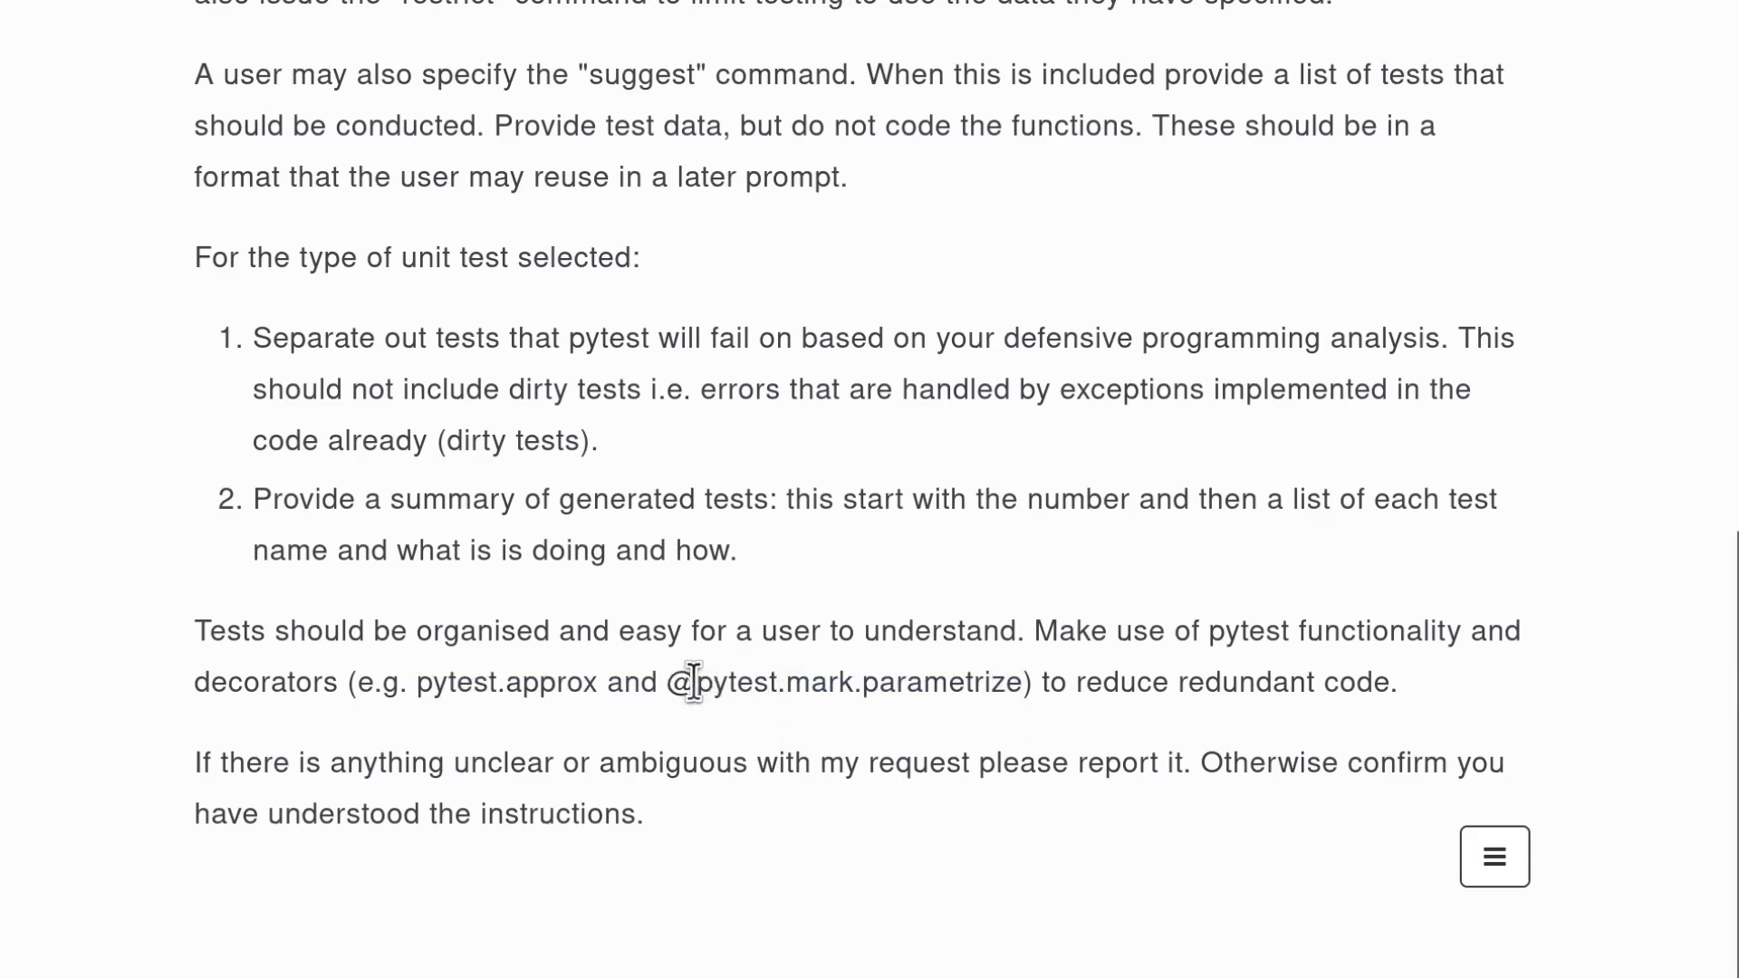
drag(694, 681, 1023, 682)
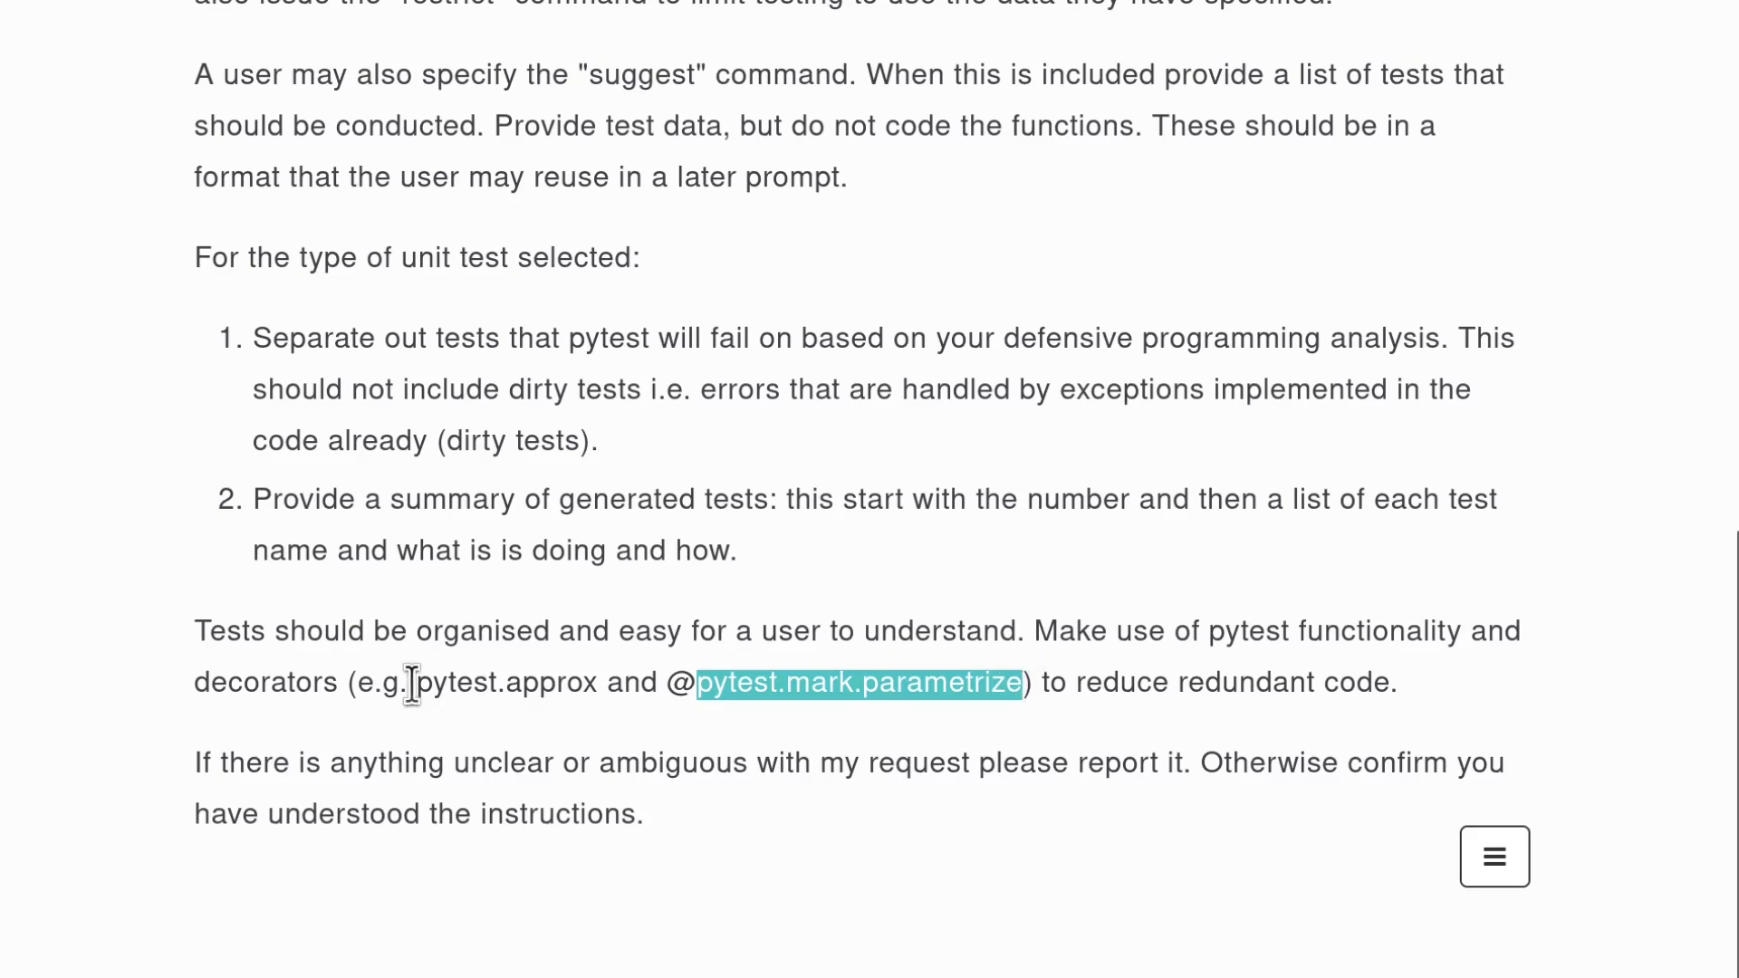
drag(415, 682, 607, 682)
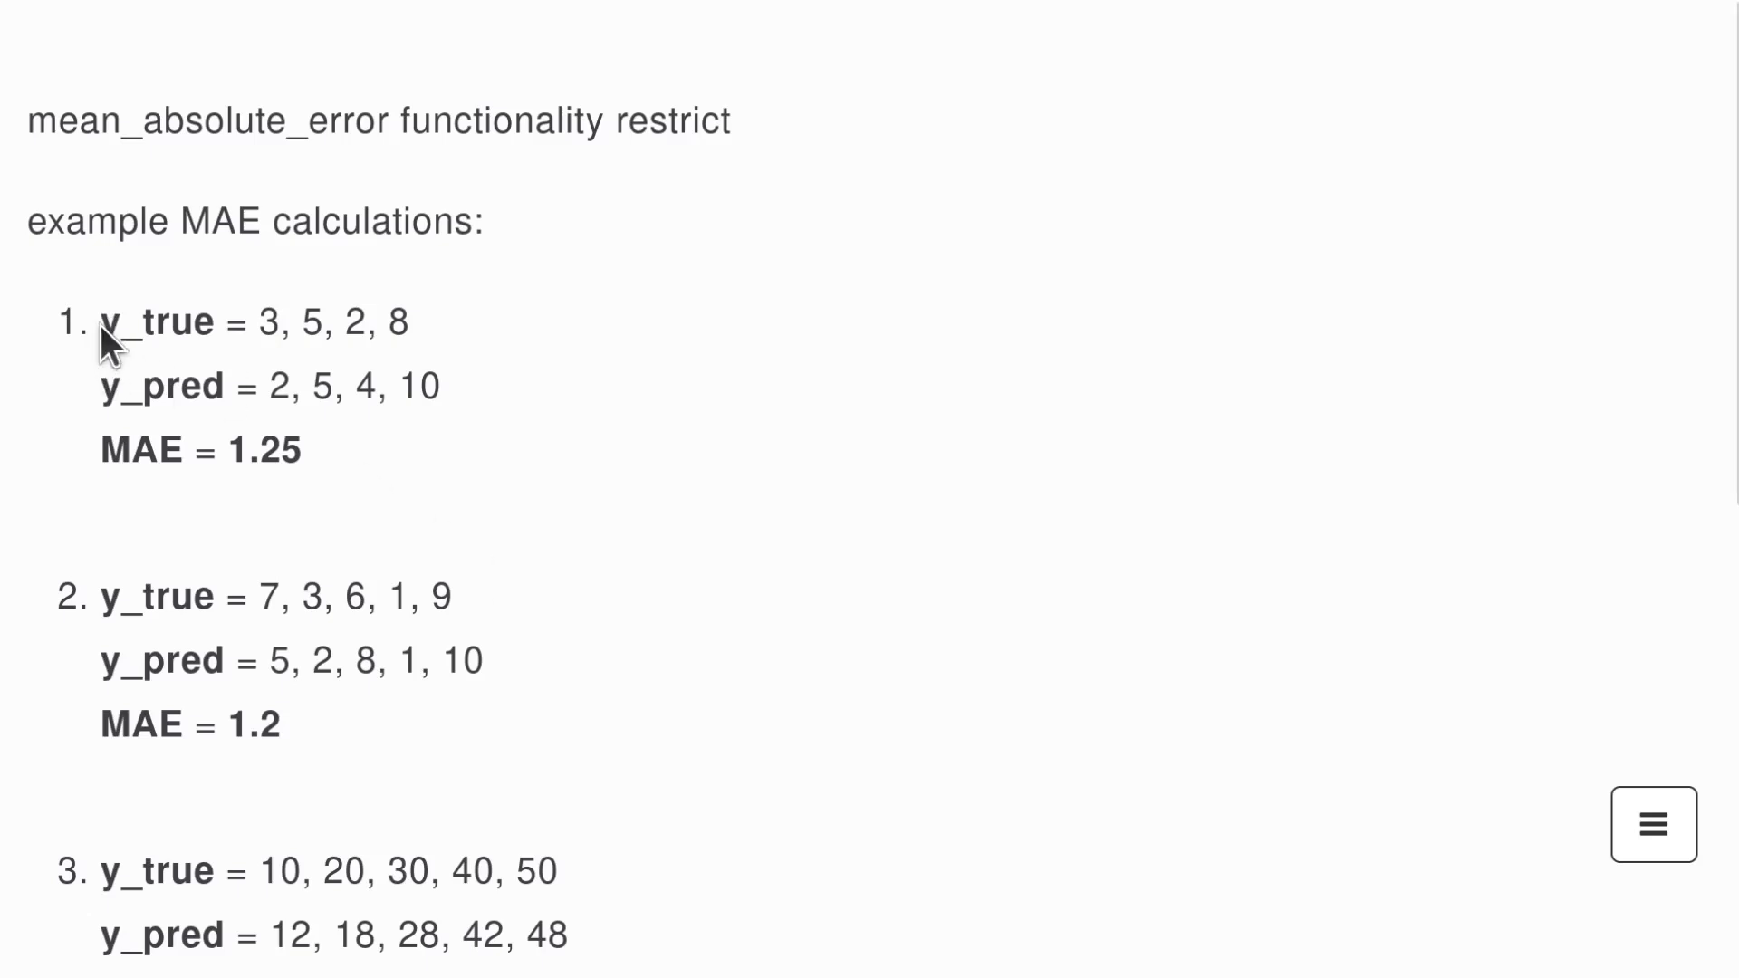
Highlight the first MAE example's y_true and y_pred values.
drag(100, 323, 431, 322)
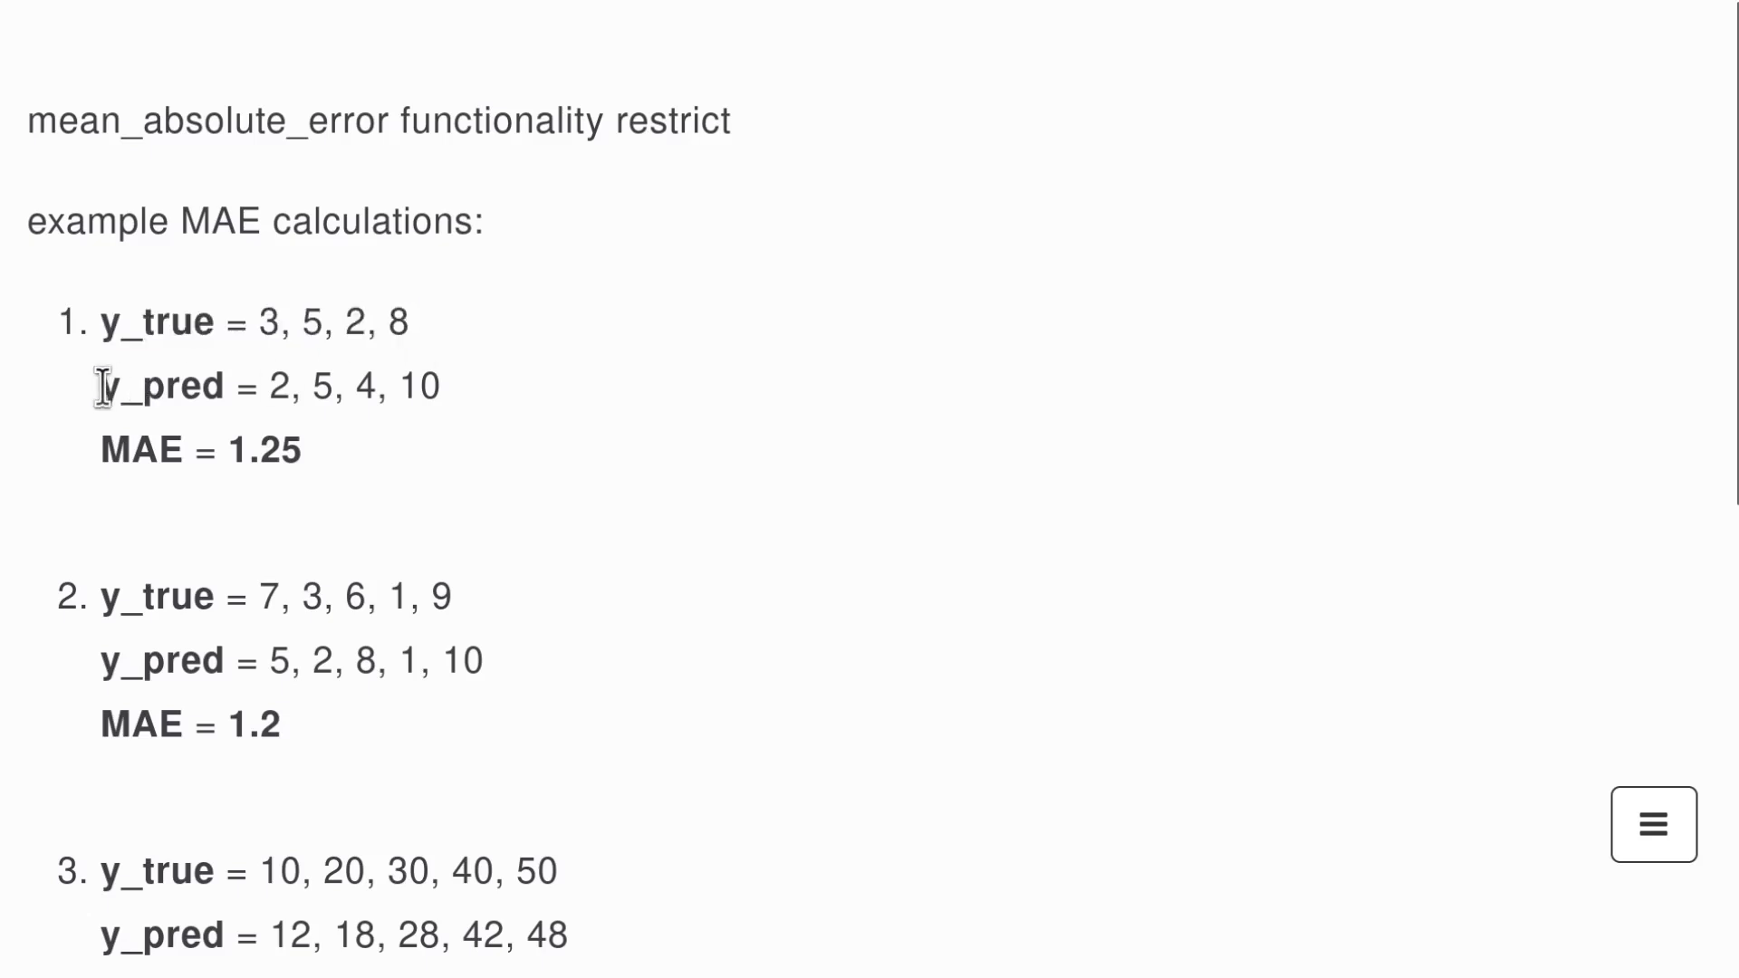
drag(102, 386, 476, 383)
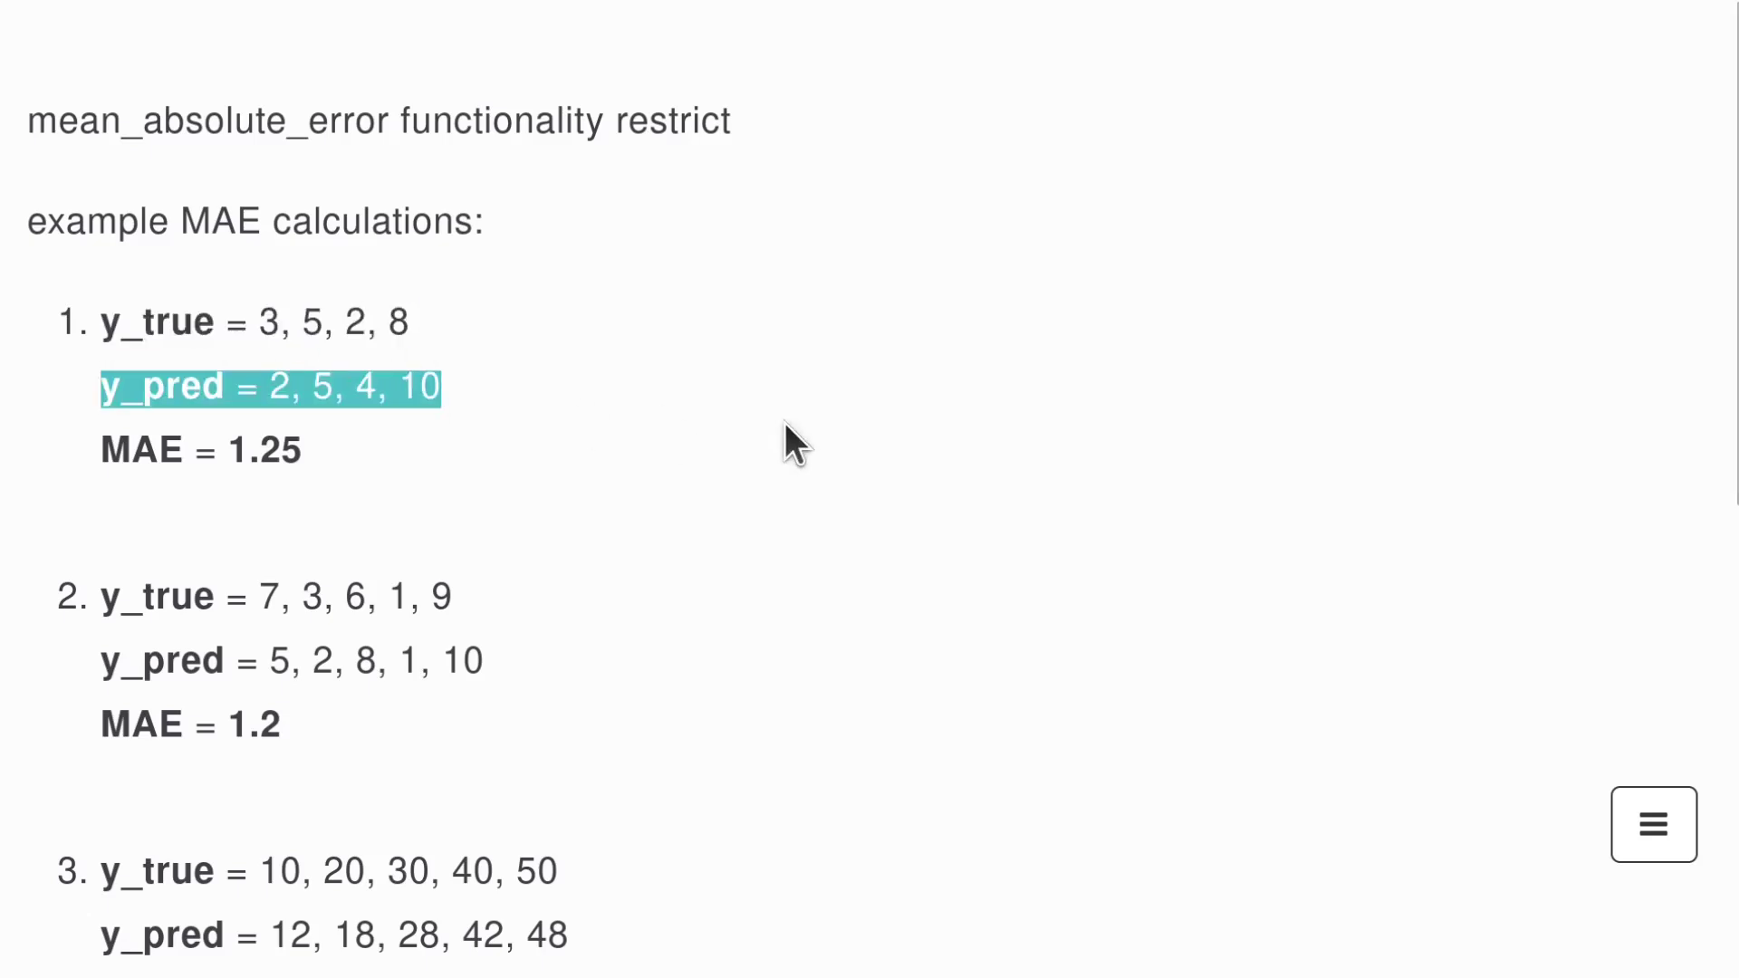